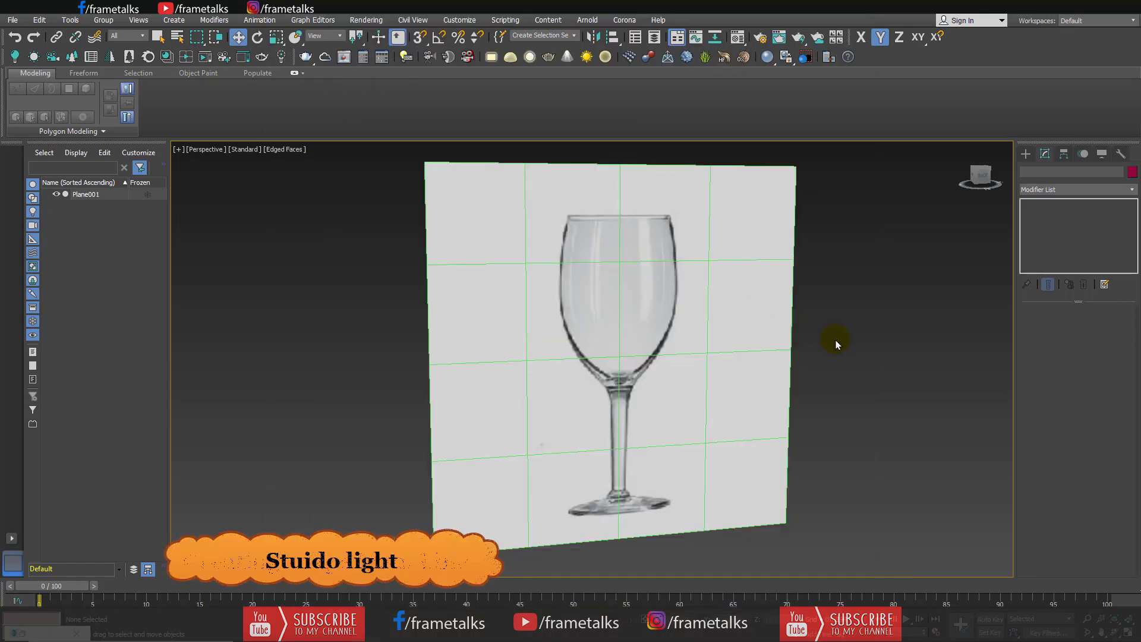
# Step: Maximize the Front viewport for tracing the glass photo
pyautogui.hotkey('alt', 'w')
pyautogui.click(815, 242)
pyautogui.hotkey('alt', 'w')
# Step: Start a Line spline with points from the glass rim down the bowl to the stem
pyautogui.click(1026, 154)
pyautogui.click(1039, 170)
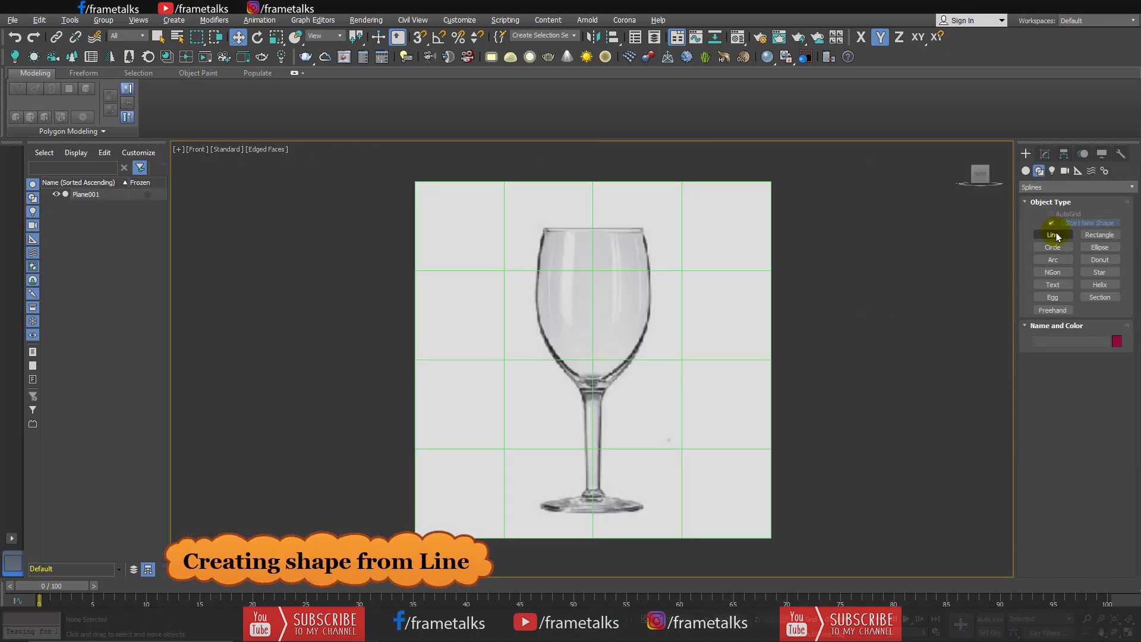
pyautogui.click(1056, 236)
pyautogui.scroll(3, 639, 267)
pyautogui.scroll(3, 657, 234)
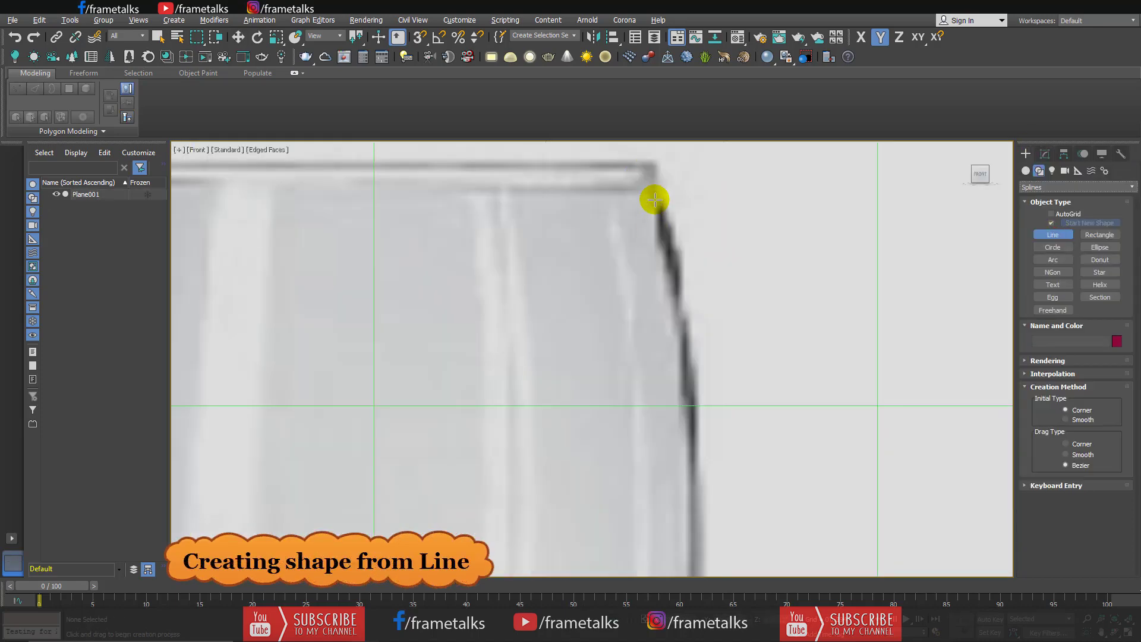
pyautogui.click(657, 196)
pyautogui.scroll(2, 658, 238)
pyautogui.click(678, 331)
pyautogui.moveTo(700, 446); pyautogui.dragTo(844, 267, button='middle')
pyautogui.moveTo(667, 416); pyautogui.dragTo(689, 268, button='middle')
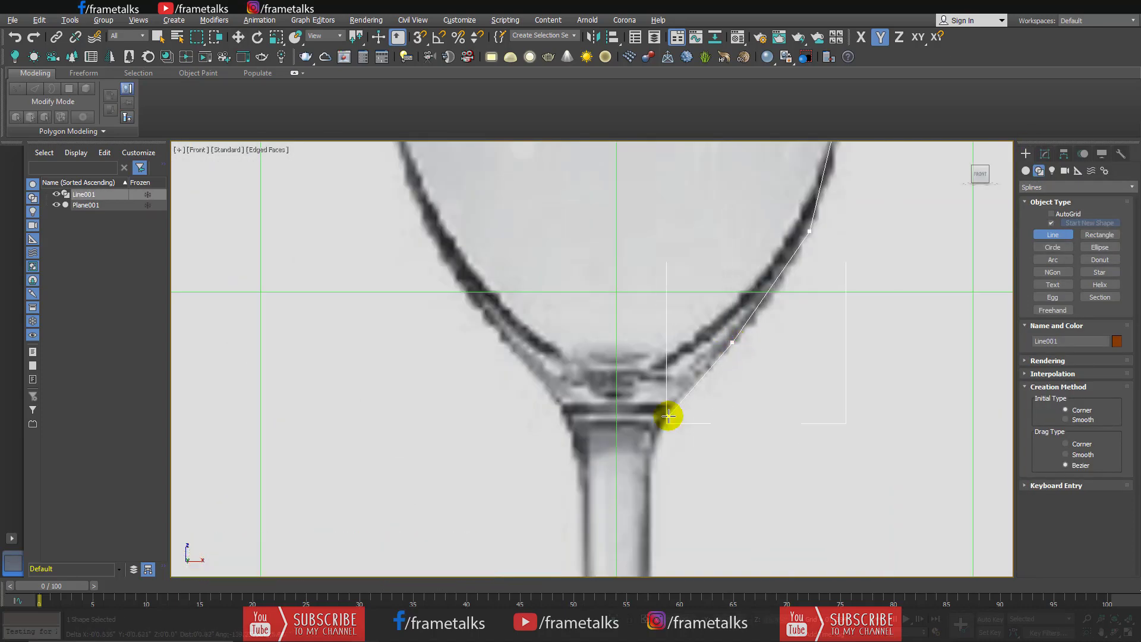
pyautogui.click(668, 326)
# Step: Continue the line down the stem to the foot's outer edge and finish it
pyautogui.moveTo(657, 382); pyautogui.dragTo(671, 285, button='middle')
pyautogui.moveTo(646, 493); pyautogui.dragTo(623, 306, button='middle')
pyautogui.click(601, 378)
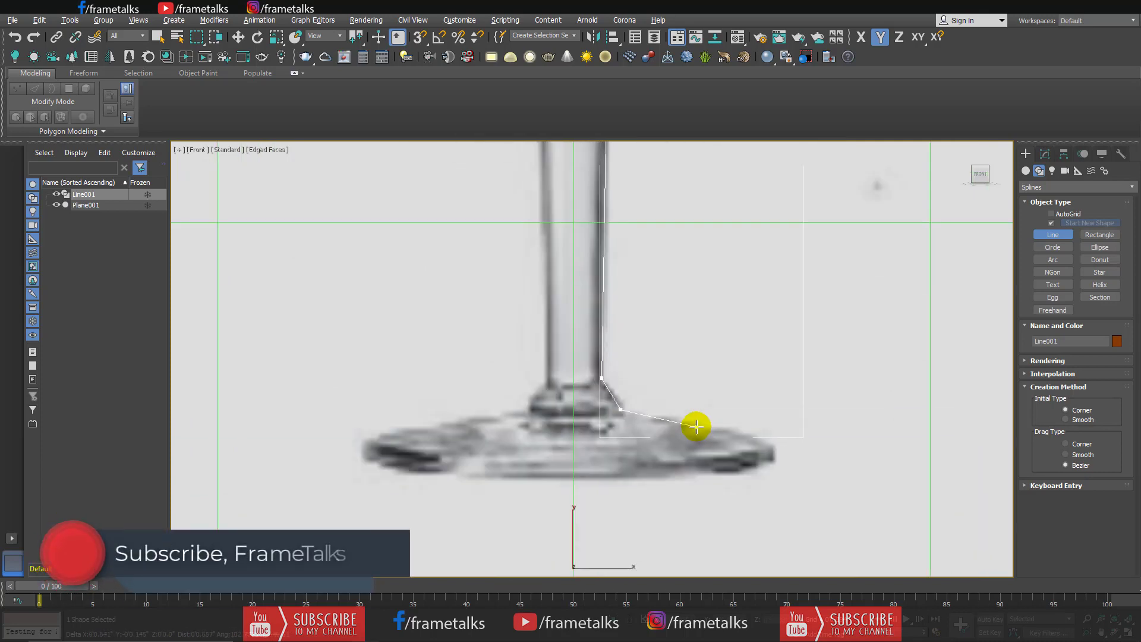
pyautogui.scroll(4, 776, 455)
pyautogui.click(784, 453)
pyautogui.scroll(-1, 784, 453)
pyautogui.moveTo(430, 465); pyautogui.dragTo(624, 370, button='middle')
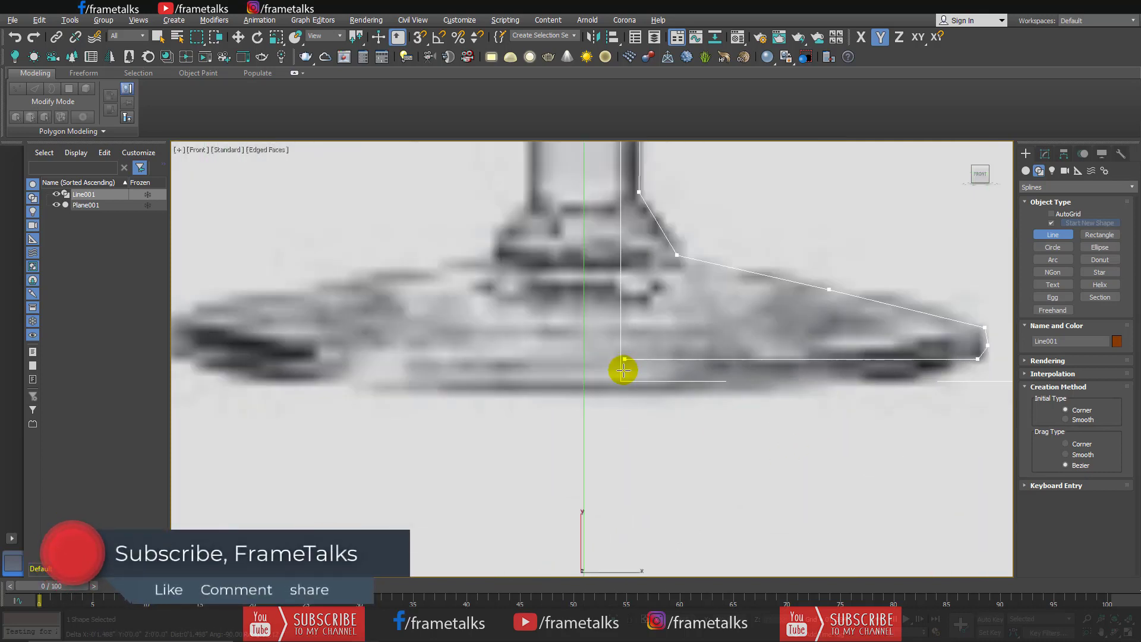
pyautogui.rightClick(584, 369)
# Step: Put Line001 into Vertex sub-object editing in the Modify panel
pyautogui.scroll(-1, 600, 435)
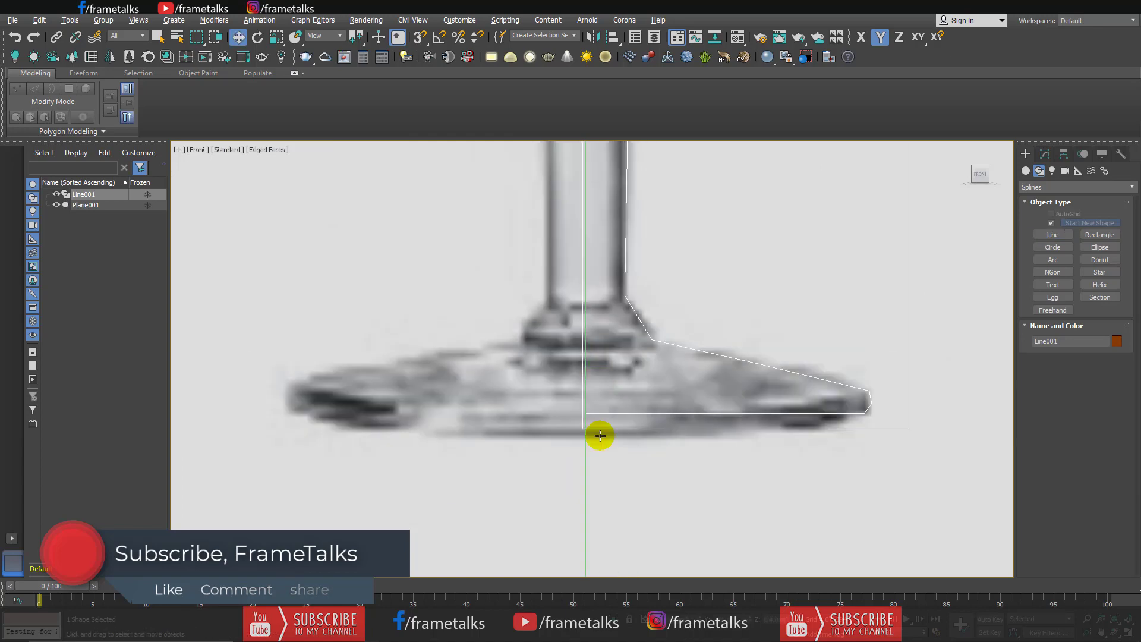
pyautogui.scroll(-3, 650, 395)
pyautogui.scroll(2, 706, 316)
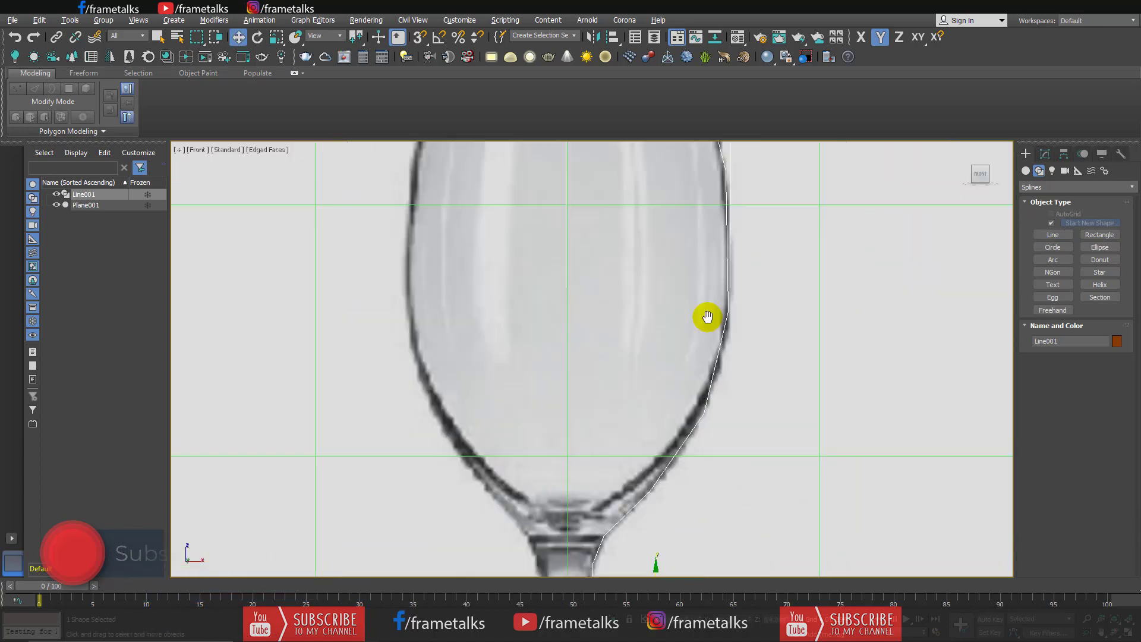
pyautogui.click(1044, 154)
pyautogui.press('1')
pyautogui.scroll(-2, 736, 241)
pyautogui.rightClick(653, 354)
# Step: Check the profile's rim, lower bowl, stem and foot vertices against the photo
pyautogui.scroll(4, 662, 256)
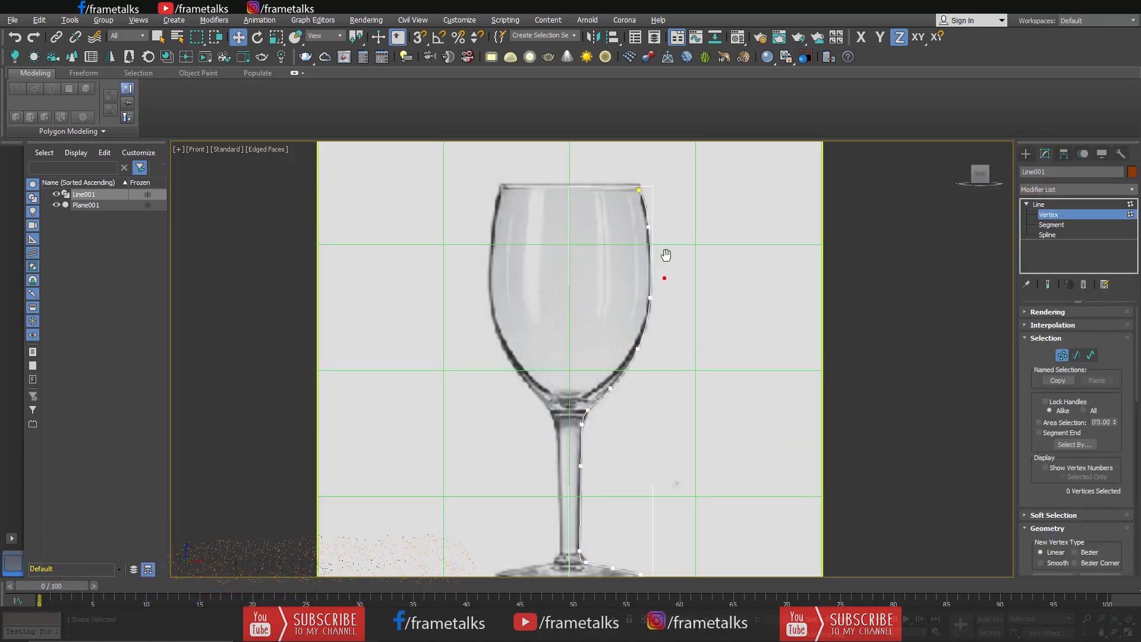
pyautogui.click(610, 220)
pyautogui.scroll(5, 654, 250)
pyautogui.scroll(-5, 676, 287)
pyautogui.click(637, 400)
pyautogui.scroll(3, 768, 295)
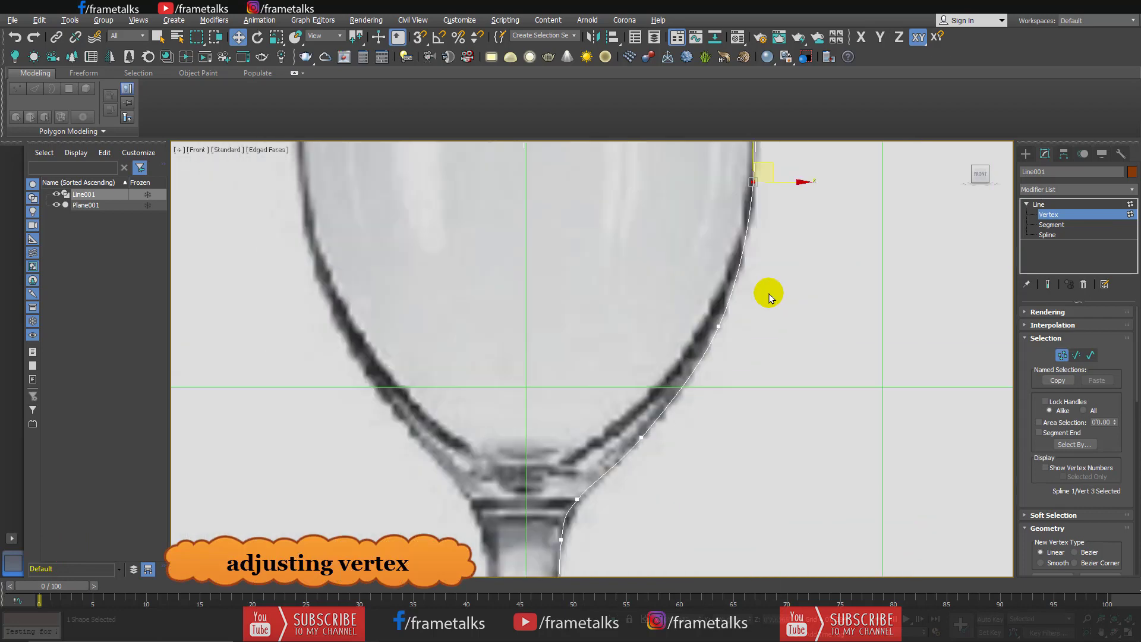
pyautogui.scroll(3, 606, 497)
pyautogui.click(679, 409)
pyautogui.scroll(-3, 725, 289)
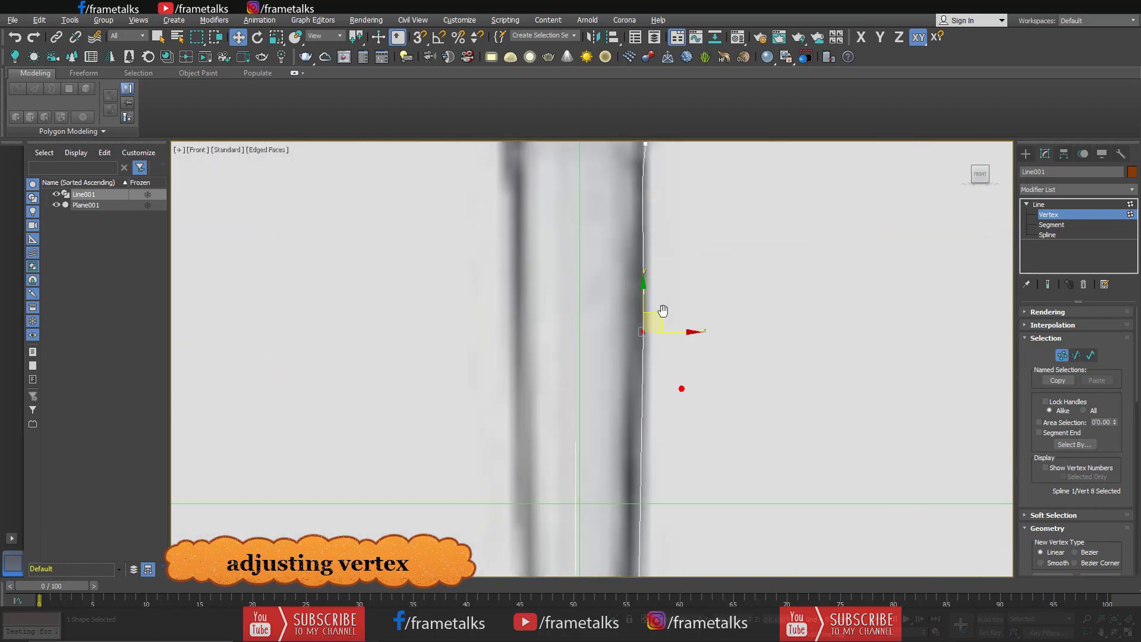
pyautogui.click(522, 351)
pyautogui.scroll(-2, 522, 351)
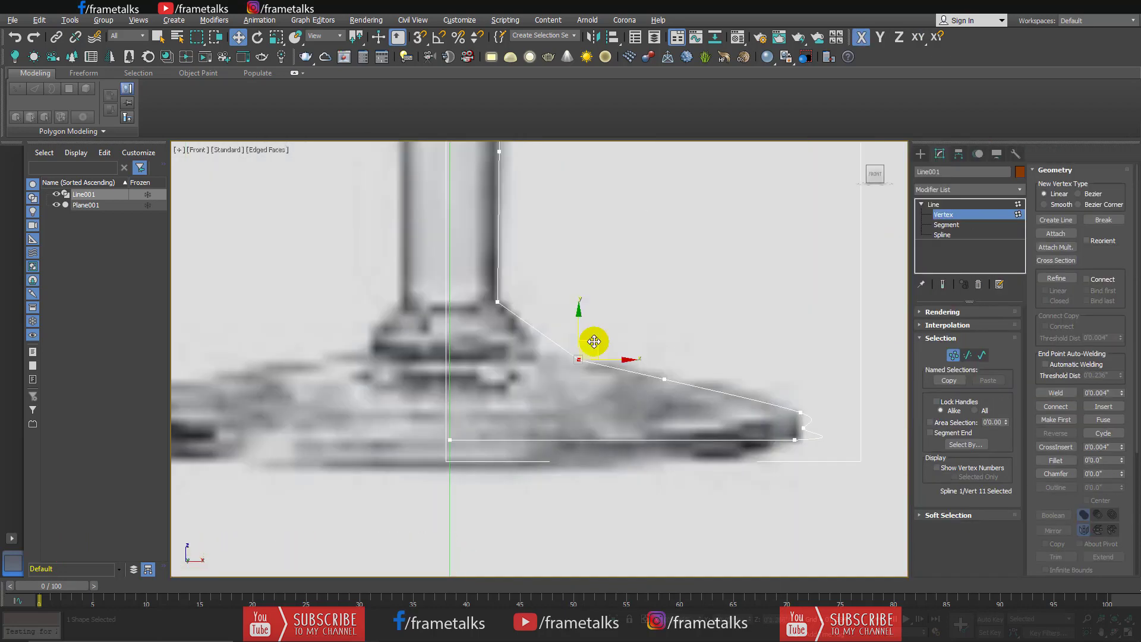
# Step: Move the foot vertex up-left, fillet it, and select the stem-foot and foot-end vertices
pyautogui.moveTo(590, 340); pyautogui.dragTo(525, 301)
pyautogui.scroll(4, 525, 320)
pyautogui.click(1055, 459)
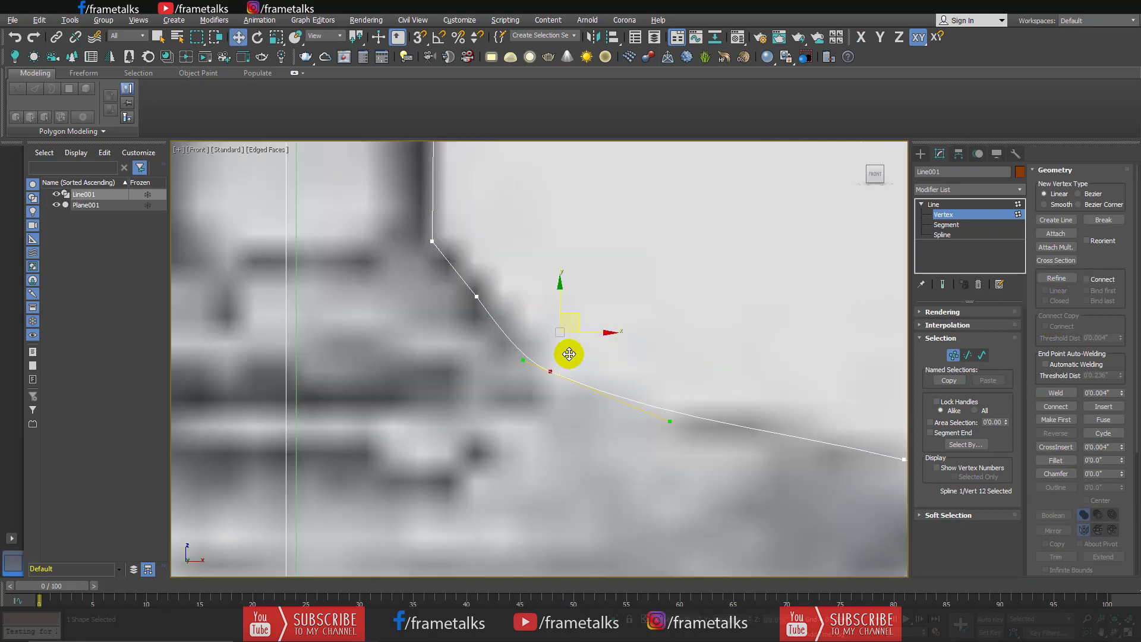
pyautogui.scroll(-2, 569, 354)
pyautogui.click(483, 262)
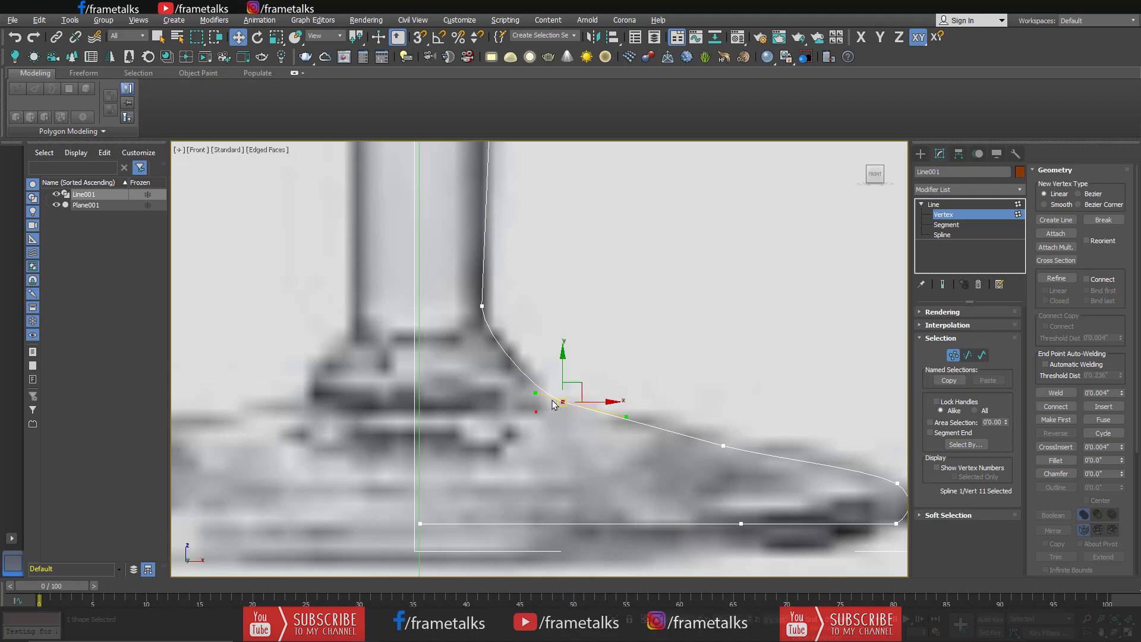
pyautogui.scroll(-2, 553, 405)
pyautogui.click(717, 386)
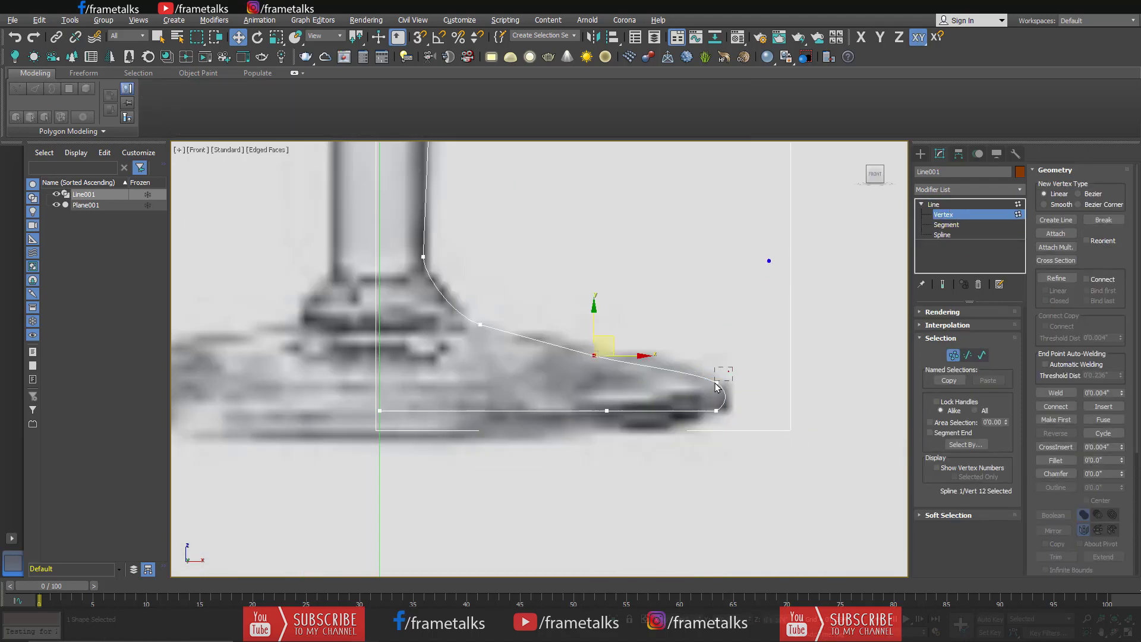
pyautogui.scroll(3, 716, 386)
pyautogui.scroll(-2, 589, 392)
pyautogui.scroll(-4, 773, 306)
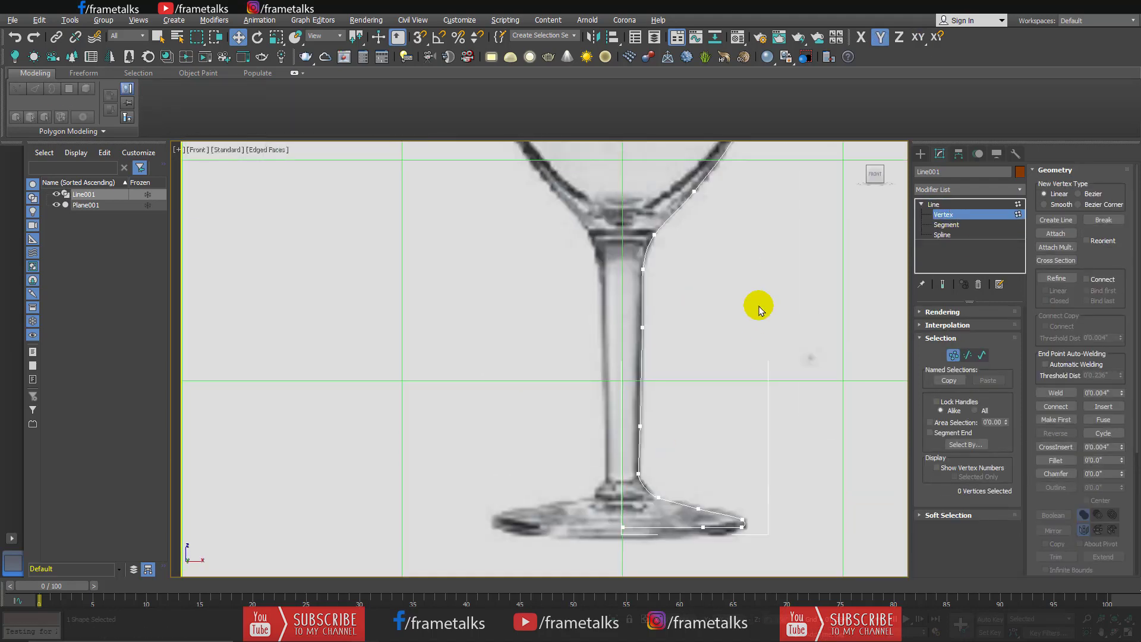
pyautogui.scroll(-3, 707, 321)
# Step: Constrain vertex movement to X and adjust the vertex at the foot's tip
pyautogui.scroll(5, 571, 527)
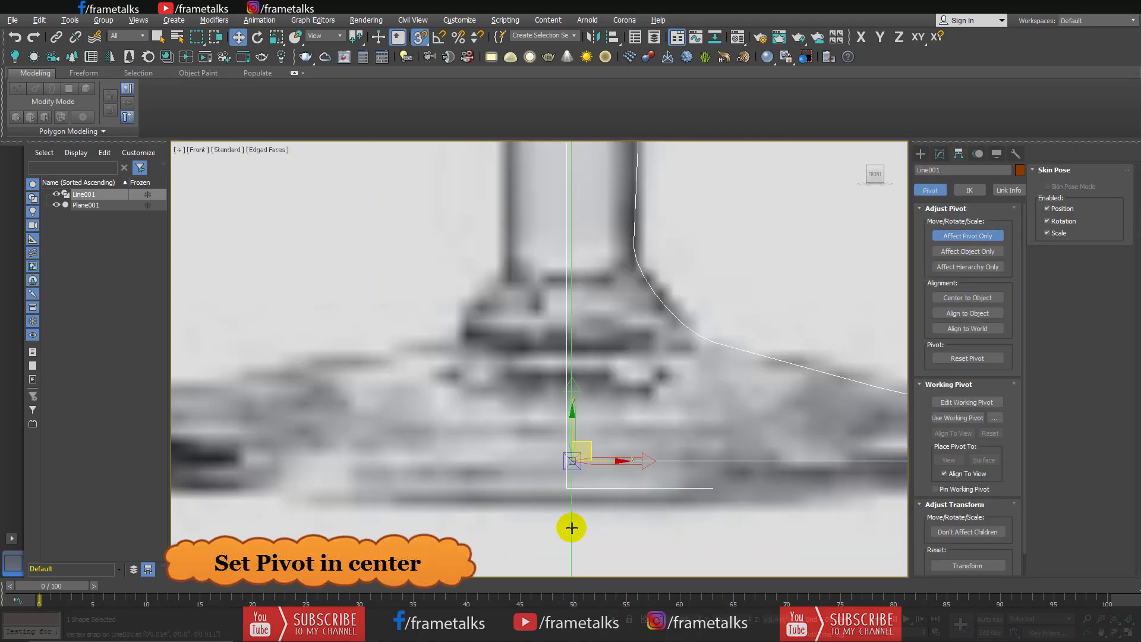
pyautogui.scroll(2, 551, 439)
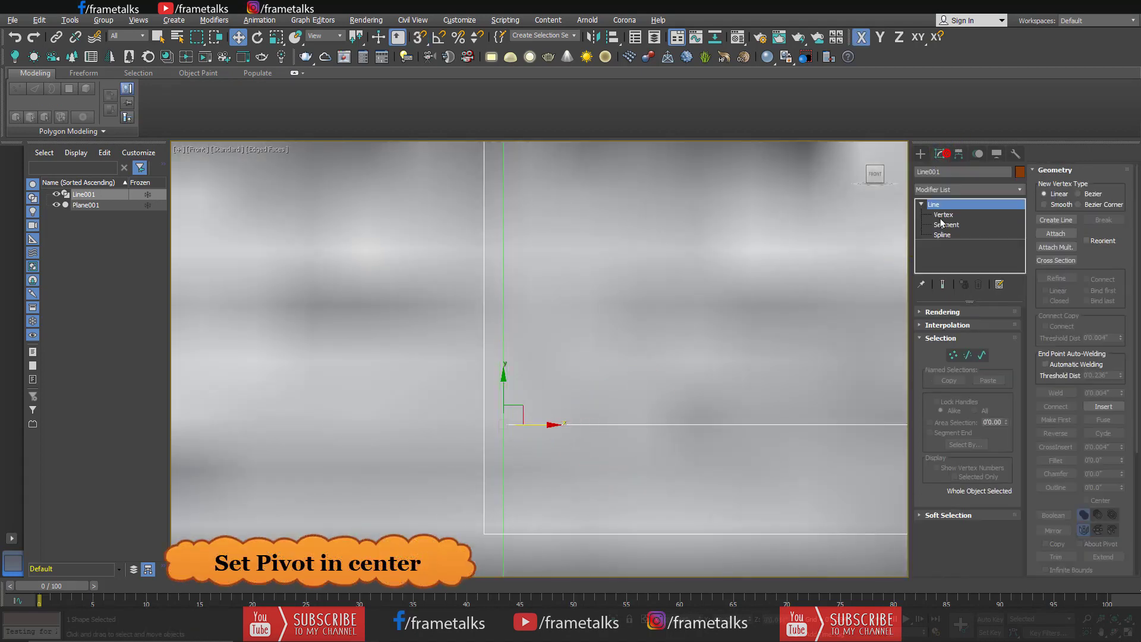
pyautogui.press('F6')
pyautogui.scroll(-5, 658, 311)
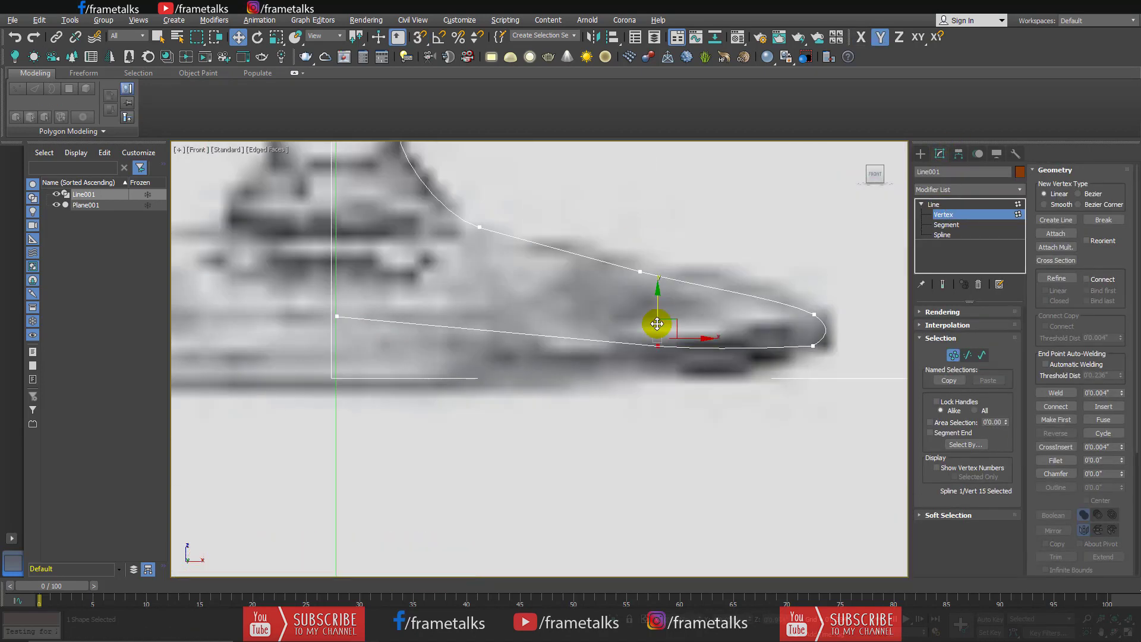
pyautogui.press('F5')
pyautogui.scroll(3, 773, 343)
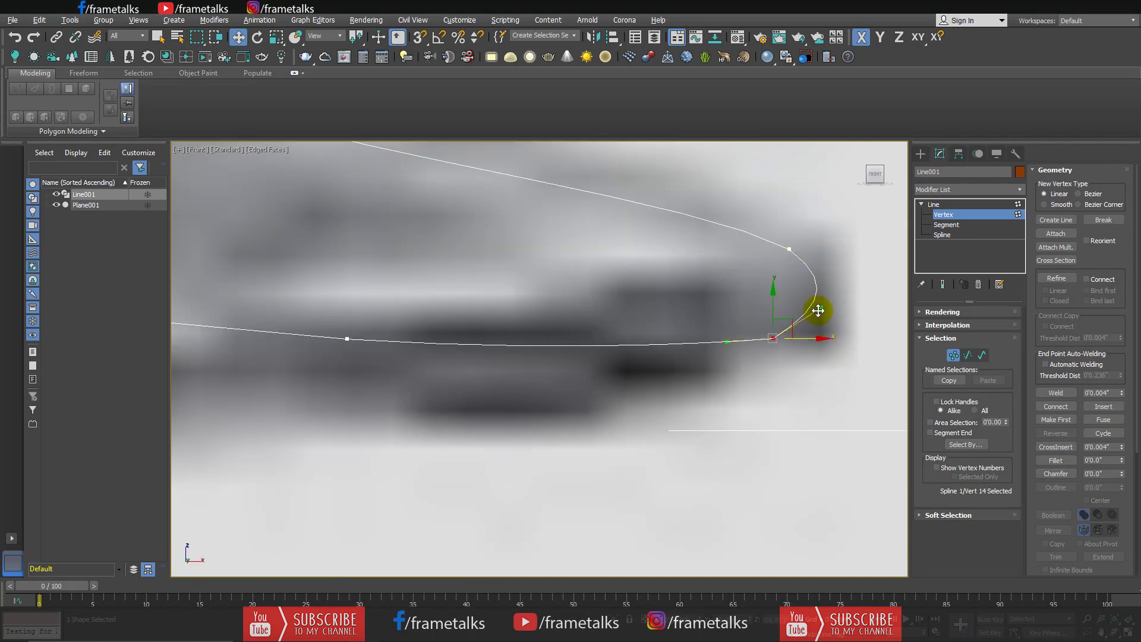
pyautogui.scroll(-5, 818, 310)
pyautogui.click(575, 301)
# Step: Exit vertex editing and view the finished profile in the Perspective viewport
pyautogui.press('1')
pyautogui.scroll(-5, 710, 344)
pyautogui.scroll(-3, 601, 374)
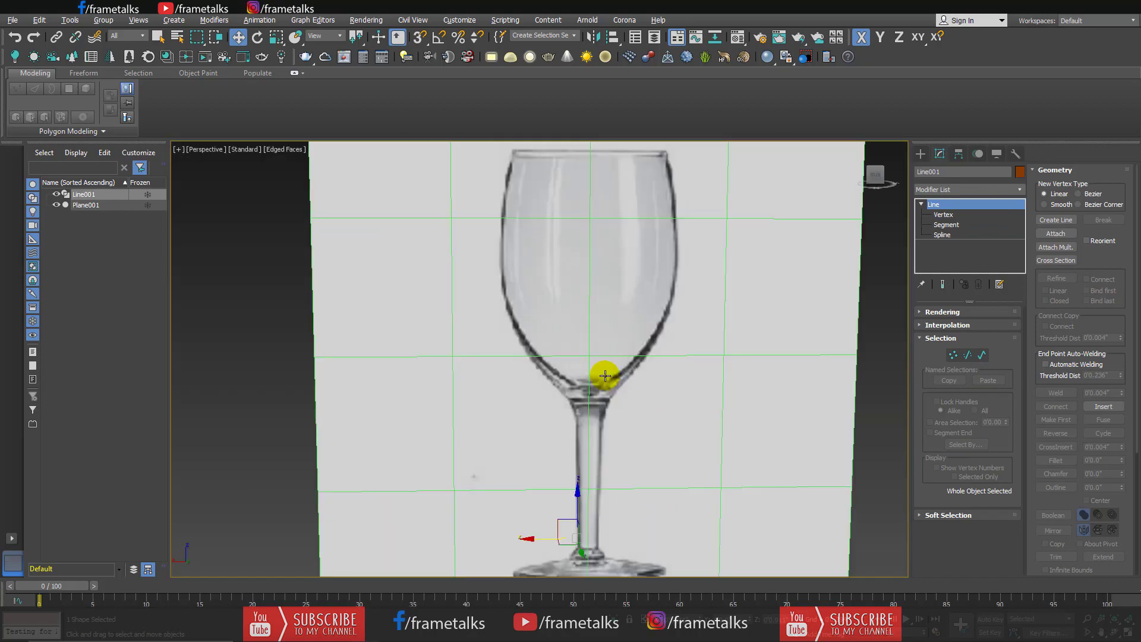
pyautogui.press('p')
pyautogui.keyDown('alt'); pyautogui.moveTo(601, 374); pyautogui.dragTo(885, 273, button='middle'); pyautogui.keyUp('alt')
pyautogui.press('F5')
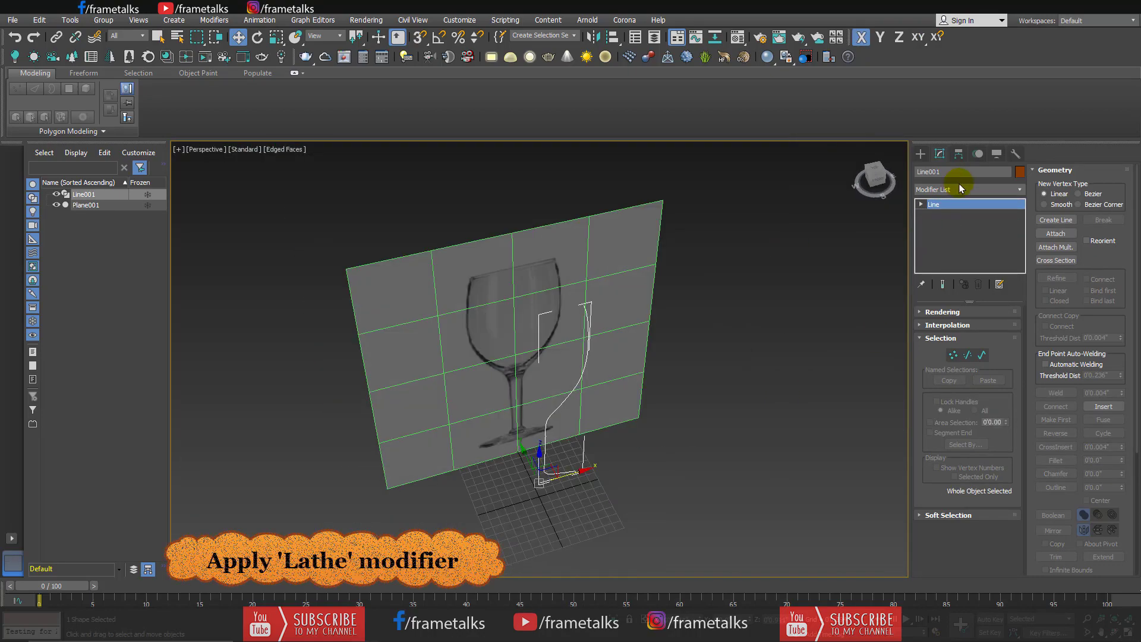
# Step: Apply a Lathe modifier to spin the profile into a 3D glass
pyautogui.click(959, 189)
pyautogui.press('l')
pyautogui.press('Return')
pyautogui.click(777, 319)
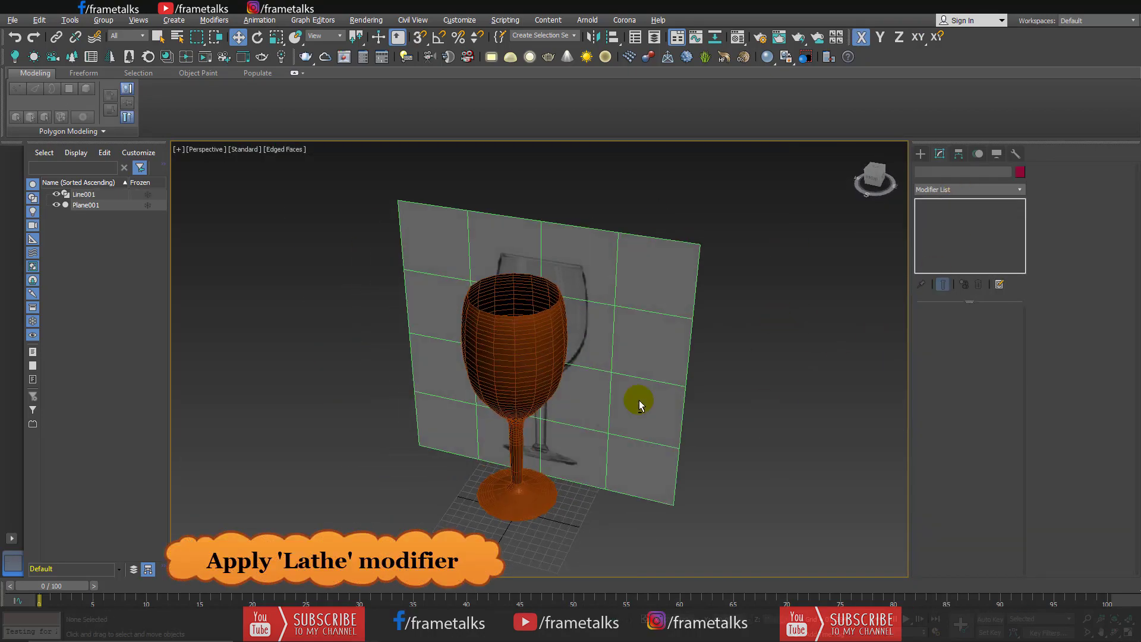
pyautogui.moveTo(639, 400)
pyautogui.keyDown('alt'); pyautogui.mouseDown(button='middle')
pyautogui.moveTo(675, 293)
pyautogui.moveTo(674, 422)
pyautogui.mouseUp(button='middle'); pyautogui.keyUp('alt')
pyautogui.scroll(5, 674, 422)
# Step: Return to Line001's vertices in the maximized Front view and select the stem vertices
pyautogui.click(535, 416)
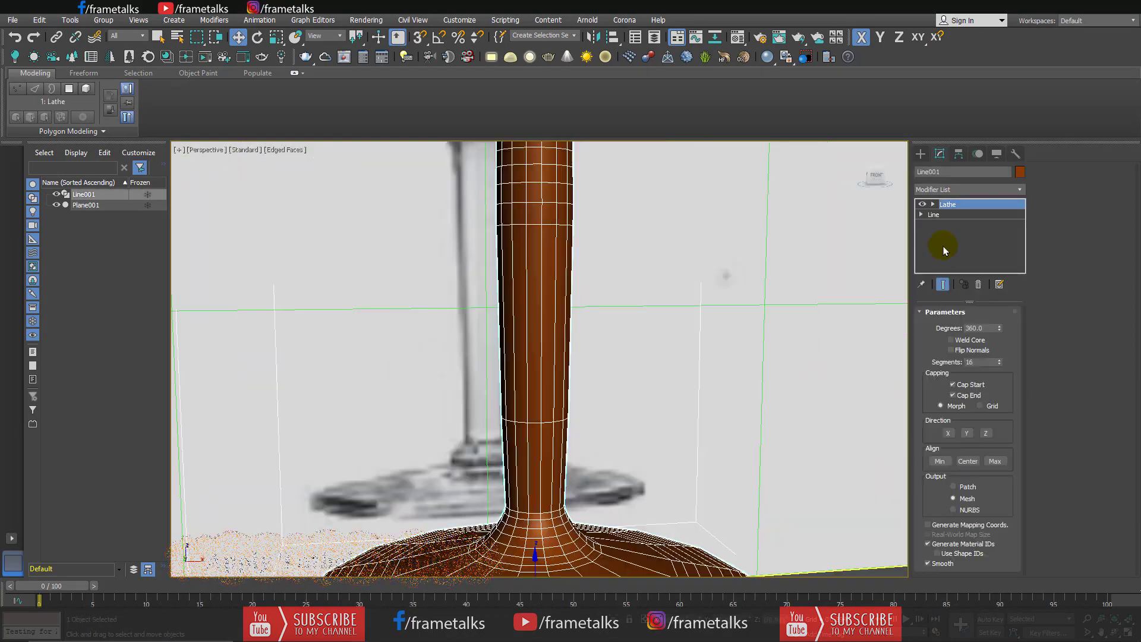
pyautogui.click(943, 224)
pyautogui.scroll(3, 498, 339)
pyautogui.hotkey('alt', 'w')
pyautogui.click(650, 285)
pyautogui.hotkey('alt', 'w')
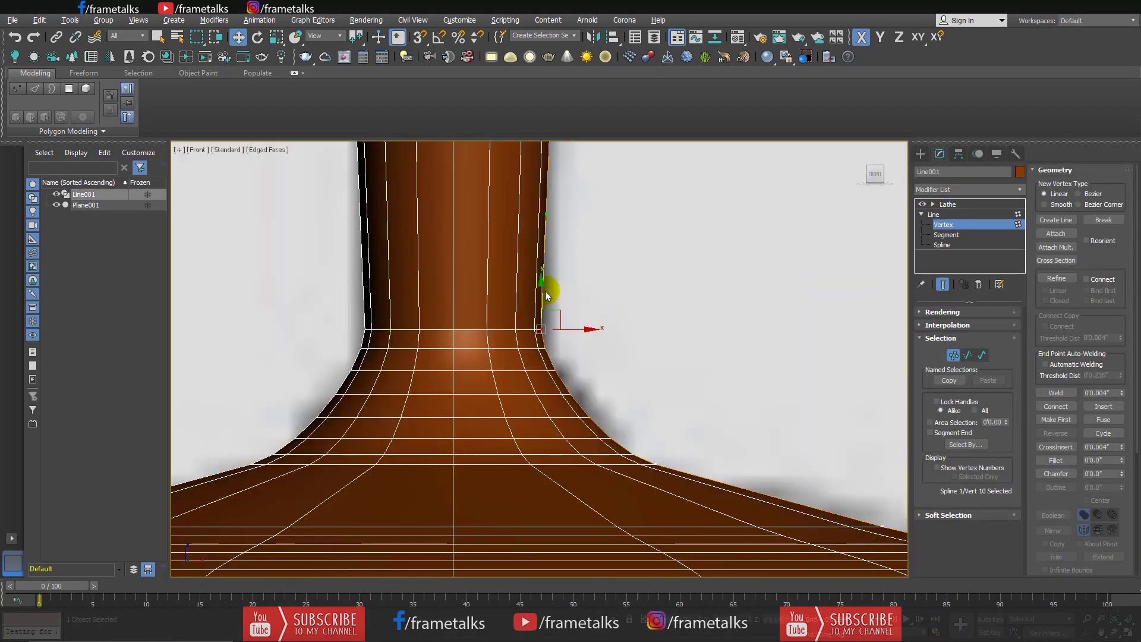
pyautogui.scroll(-3, 576, 298)
pyautogui.scroll(3, 569, 397)
pyautogui.click(571, 371)
pyautogui.click(572, 289)
pyautogui.moveTo(570, 274); pyautogui.dragTo(562, 202, button='middle')
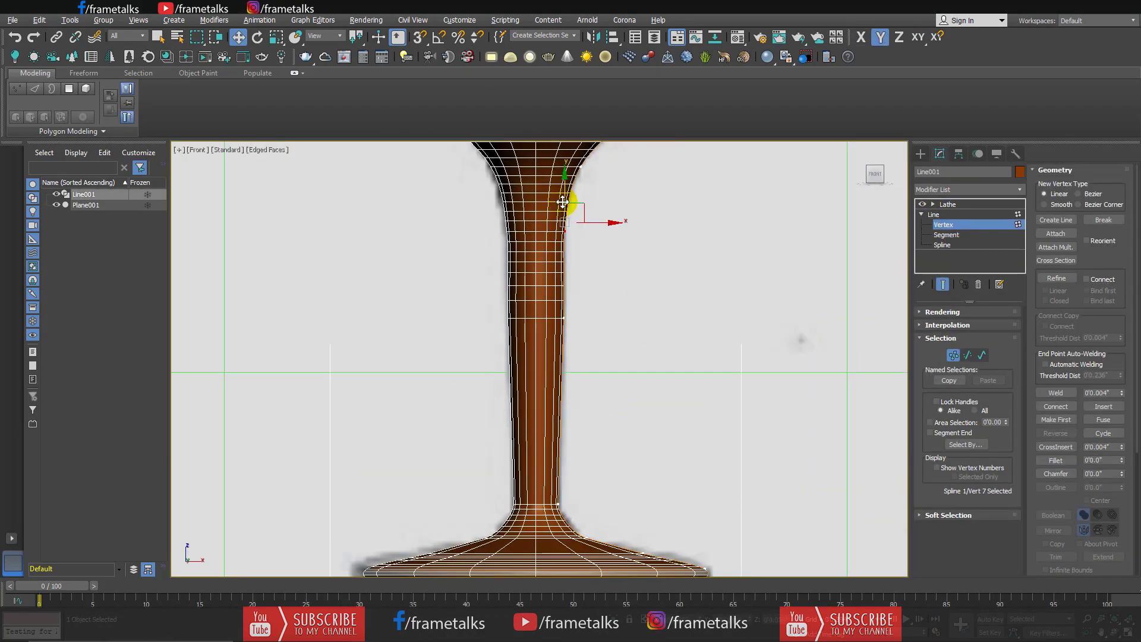
# Step: Adjust the lower stem vertices, then orbit to look down into the bowl
pyautogui.scroll(2, 582, 514)
pyautogui.rightClick(567, 434)
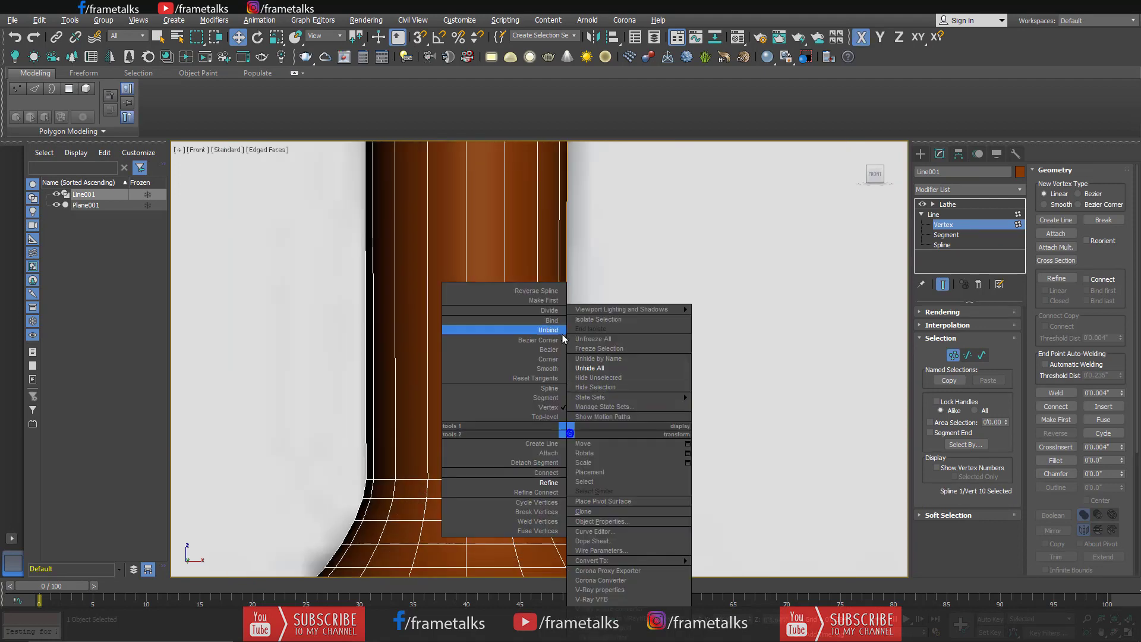
pyautogui.click(599, 455)
pyautogui.click(585, 458)
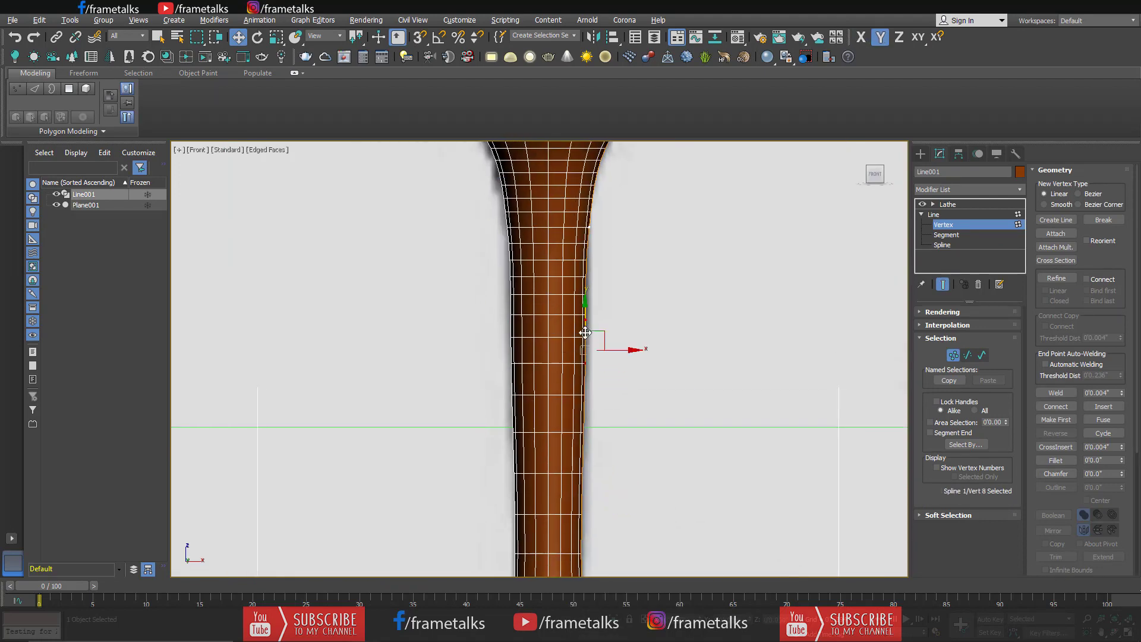
pyautogui.scroll(-3, 644, 438)
pyautogui.scroll(3, 527, 356)
pyautogui.scroll(2, 570, 363)
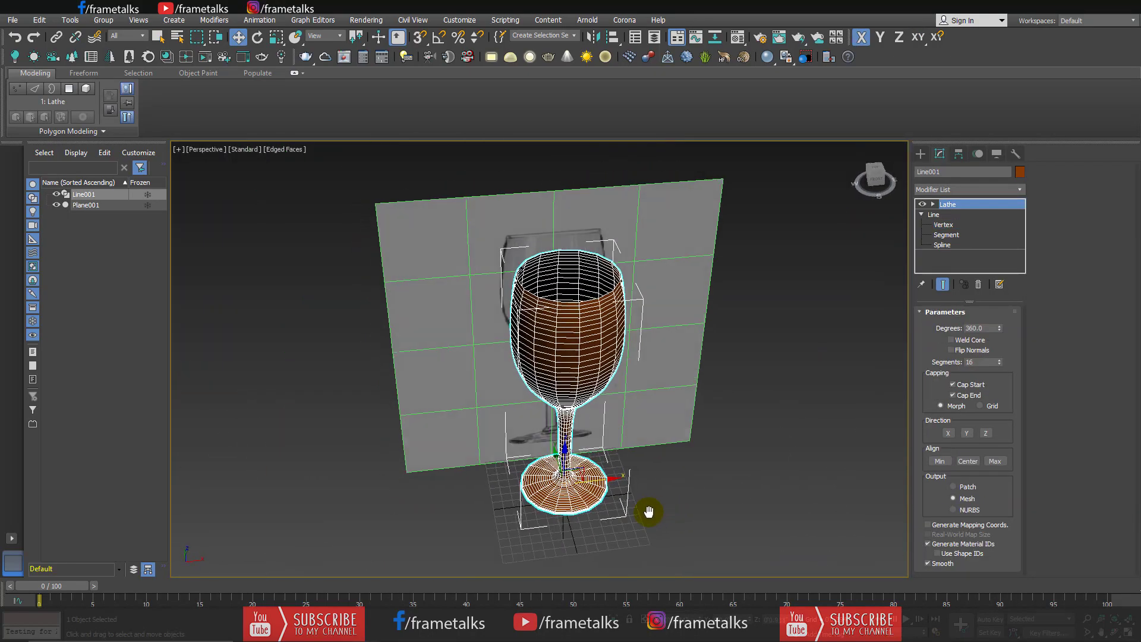
pyautogui.keyDown('alt'); pyautogui.moveTo(756, 388); pyautogui.dragTo(700, 420, button='middle'); pyautogui.keyUp('alt')
pyautogui.scroll(3, 700, 421)
# Step: Add a Shell modifier and raise its Inner Amount for wall thickness
pyautogui.scroll(3, 620, 408)
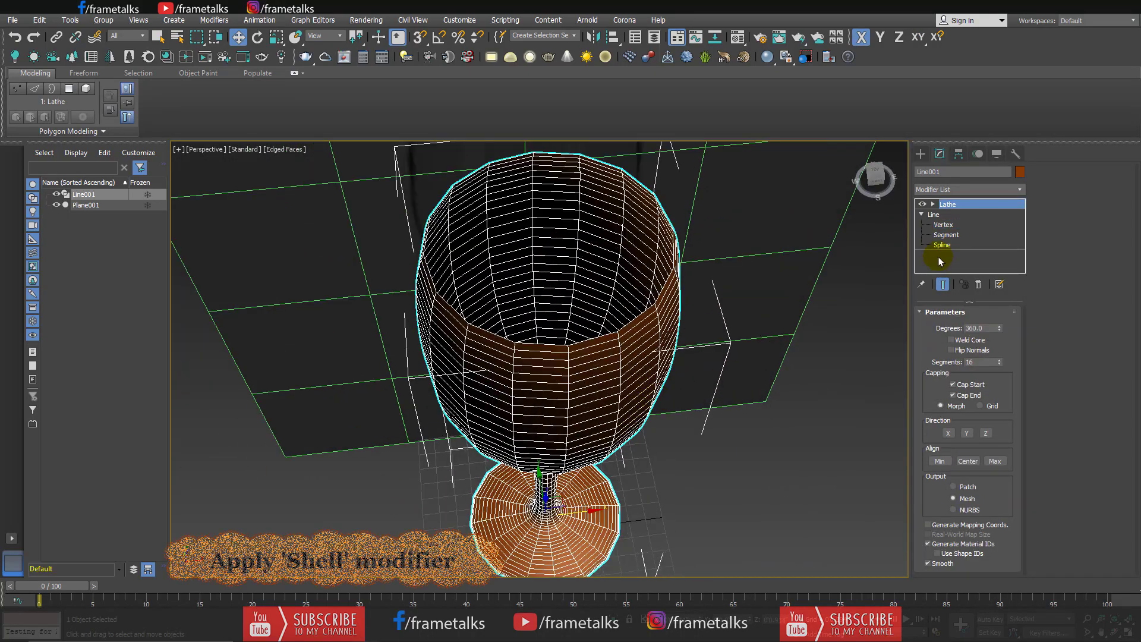
pyautogui.click(946, 190)
pyautogui.write('shell')
pyautogui.press('Return')
pyautogui.scroll(3, 730, 320)
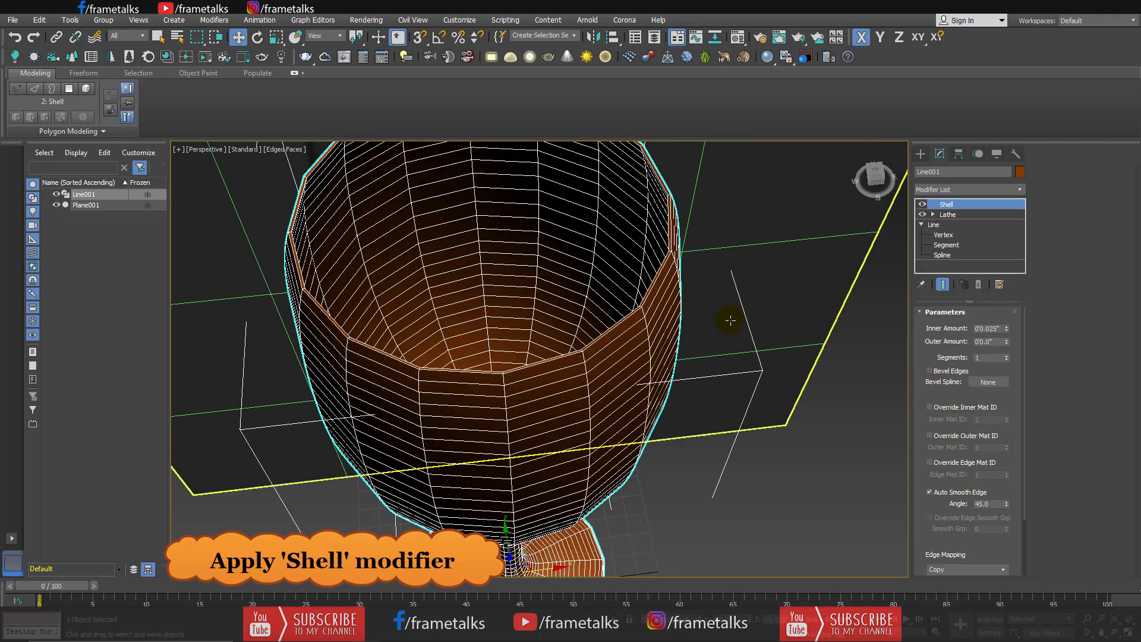
pyautogui.moveTo(1008, 330); pyautogui.dragTo(1013, 244)
# Step: Inspect the shelled glass with see-through display, then convert it to Editable Poly
pyautogui.keyDown('alt'); pyautogui.moveTo(594, 333); pyautogui.dragTo(669, 315, button='middle'); pyautogui.keyUp('alt')
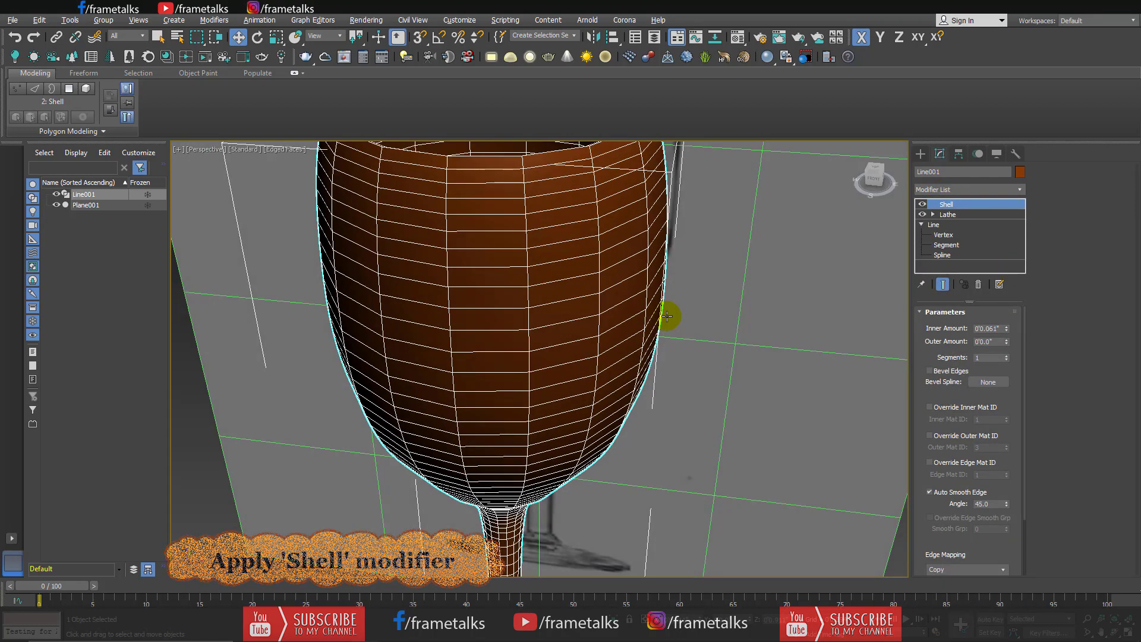
pyautogui.scroll(3, 679, 347)
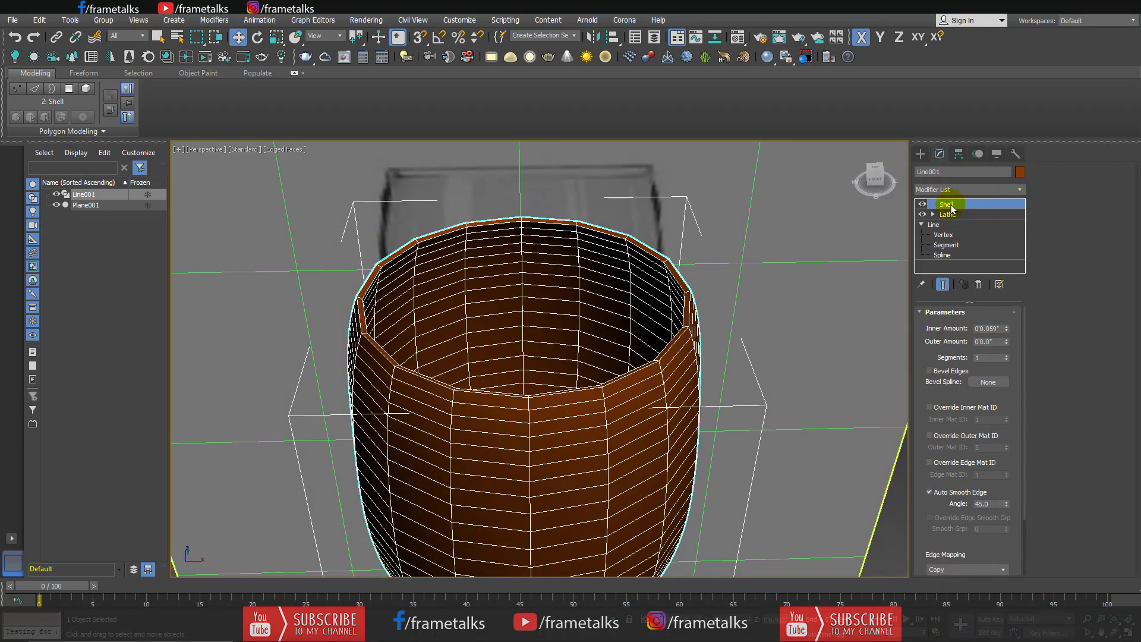
pyautogui.scroll(-5, 576, 321)
pyautogui.keyDown('alt'); pyautogui.moveTo(576, 321); pyautogui.dragTo(499, 316, button='middle'); pyautogui.keyUp('alt')
pyautogui.press('f')
pyautogui.hotkey('alt', 'x')
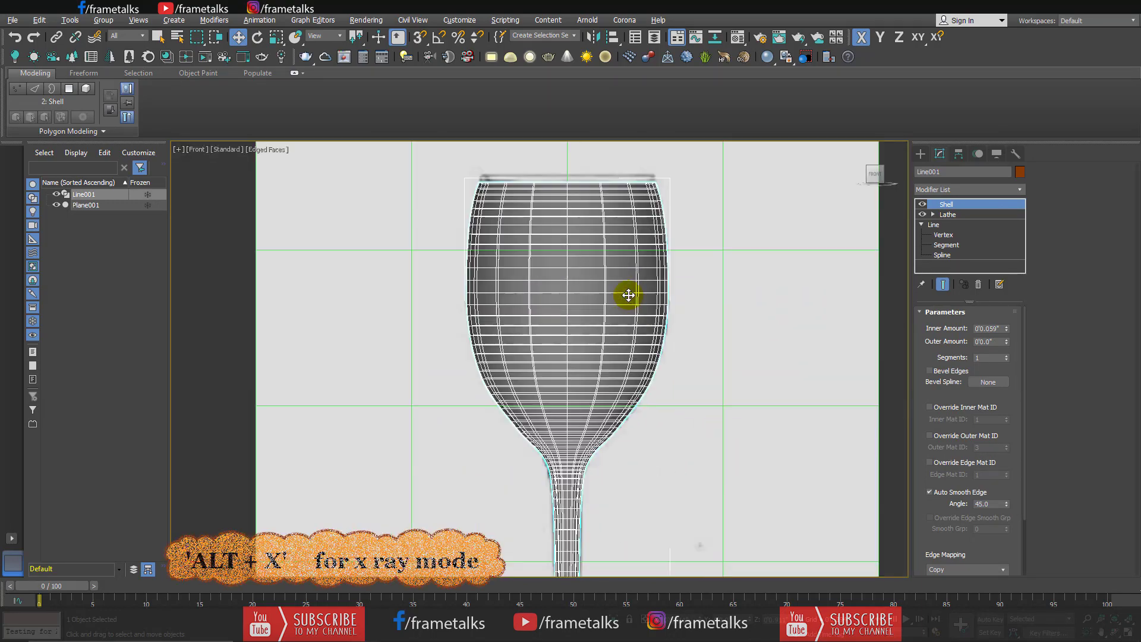
pyautogui.hotkey('alt', 'x')
pyautogui.rightClick(618, 268)
# Step: Convert the glass to editable poly and scale the top rim vertices flat on Y
pyautogui.click(744, 353)
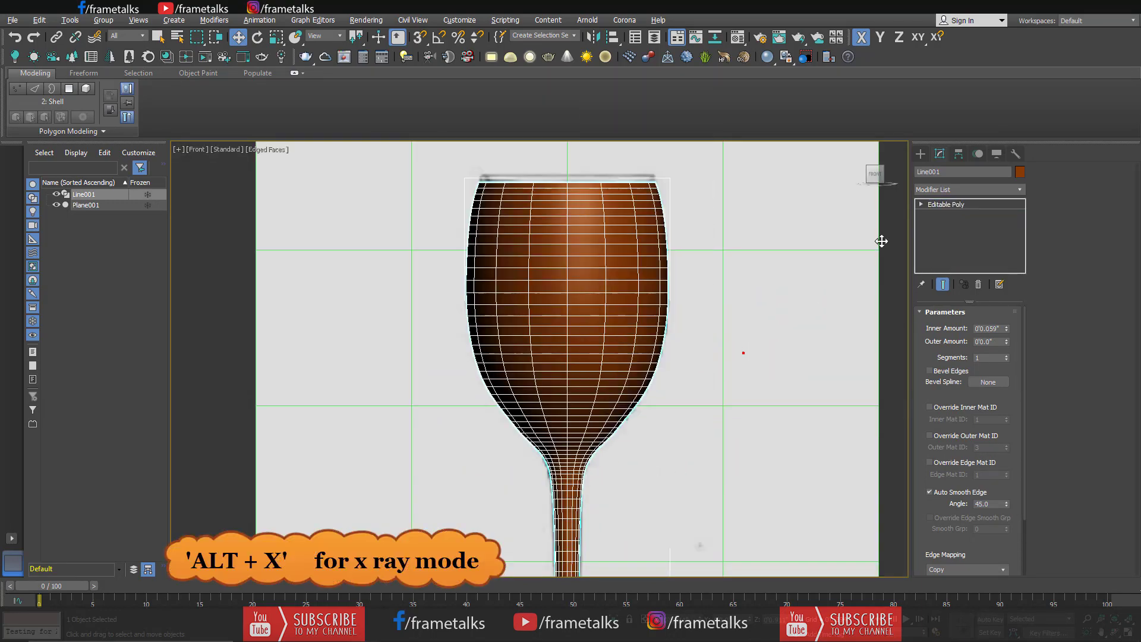
pyautogui.press('1')
pyautogui.scroll(5, 567, 190)
pyautogui.moveTo(873, 295); pyautogui.dragTo(214, 336)
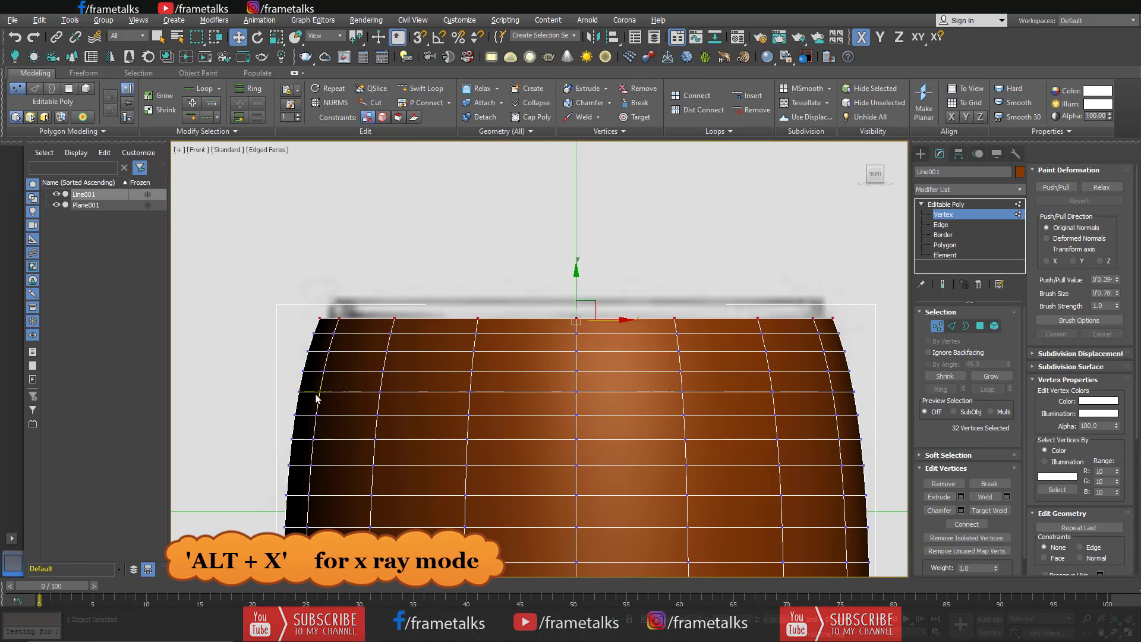
pyautogui.hotkey('alt', 'x')
pyautogui.scroll(2, 502, 297)
pyautogui.press('r')
pyautogui.moveTo(607, 278); pyautogui.dragTo(608, 439)
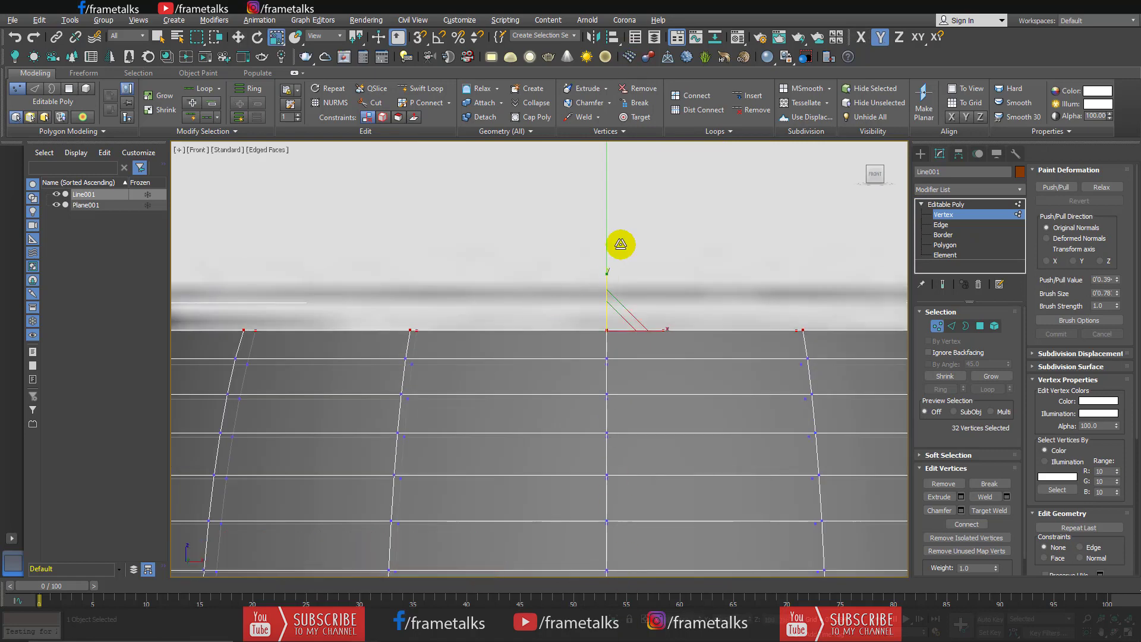
pyautogui.press('w')
pyautogui.scroll(-2, 621, 268)
pyautogui.moveTo(611, 287); pyautogui.dragTo(463, 293, button='middle')
pyautogui.scroll(-3, 800, 265)
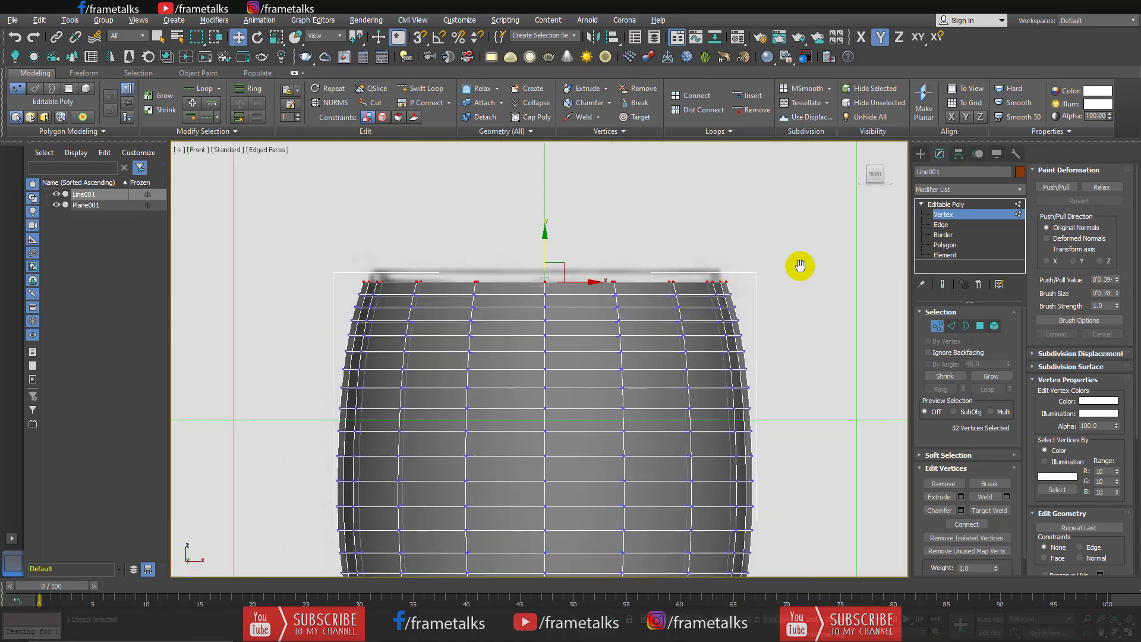
pyautogui.hotkey('alt', 'x')
# Step: Convert the rim selection to polygons and extrude them upward
pyautogui.click(944, 245)
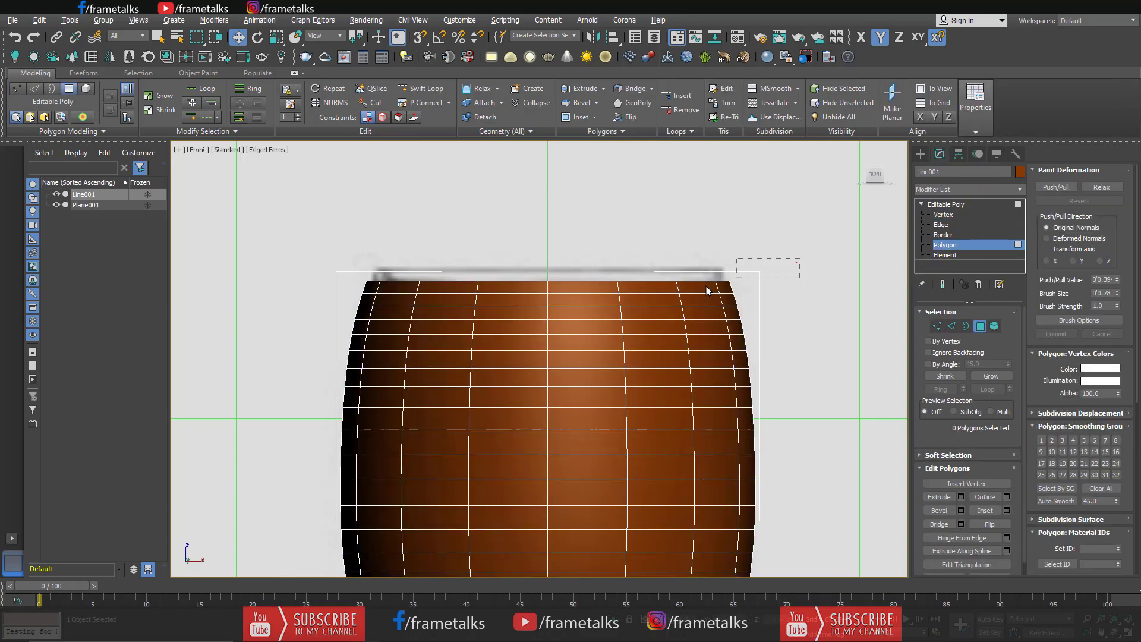
pyautogui.press('1')
pyautogui.scroll(2, 644, 255)
pyautogui.scroll(2, 659, 293)
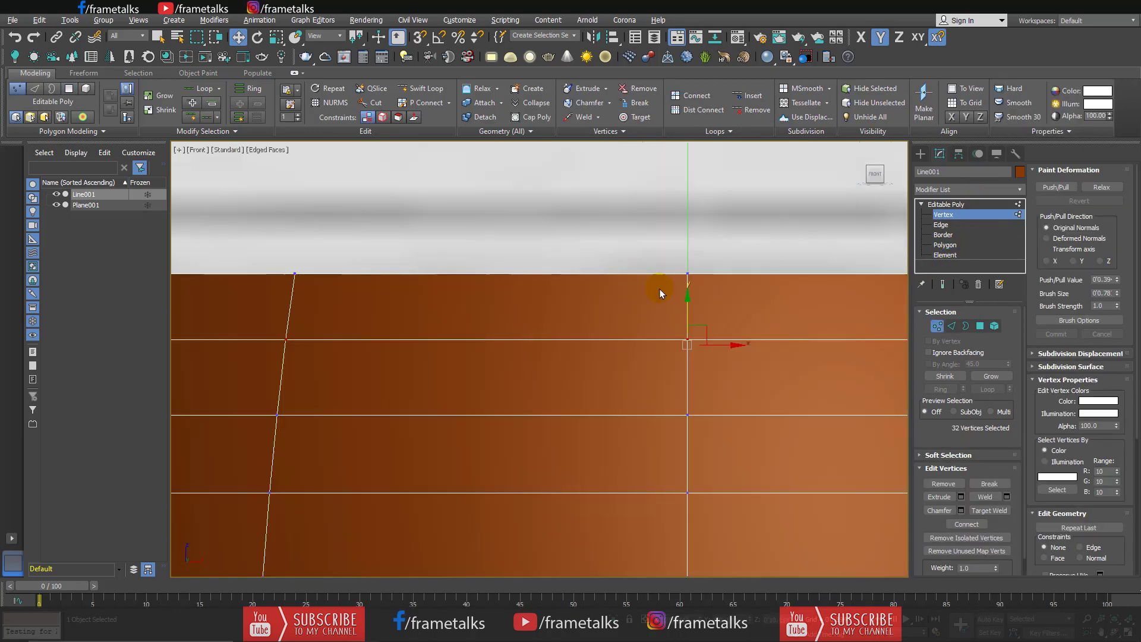
pyautogui.press('p')
pyautogui.press('4')
pyautogui.scroll(-3, 764, 394)
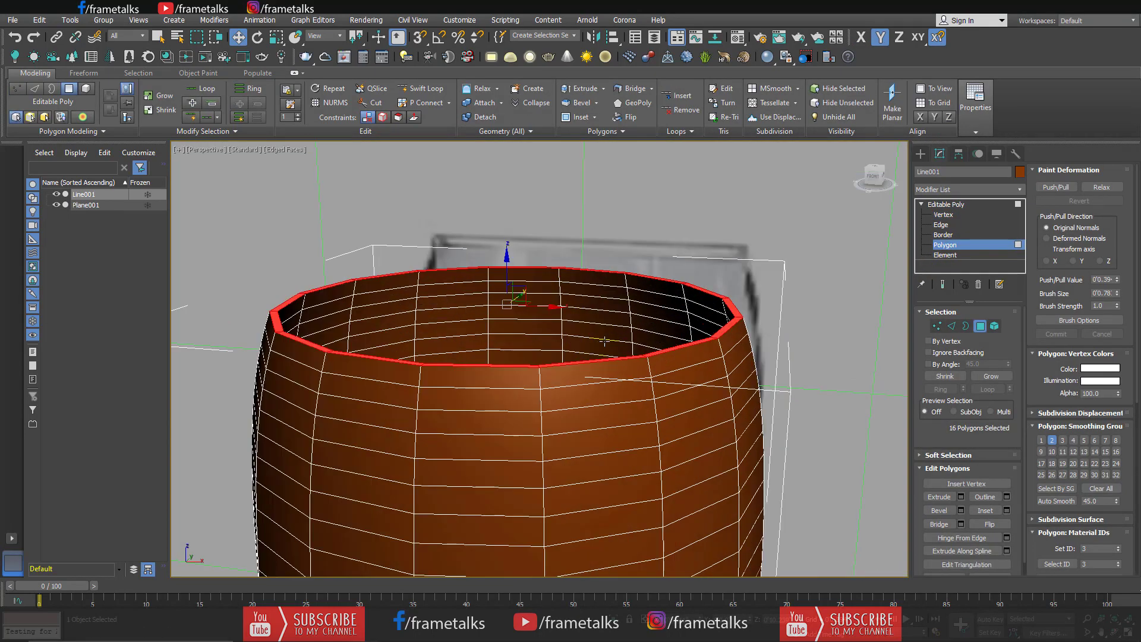
pyautogui.rightClick(641, 339)
pyautogui.click(520, 375)
pyautogui.press('f')
pyautogui.scroll(-3, 693, 333)
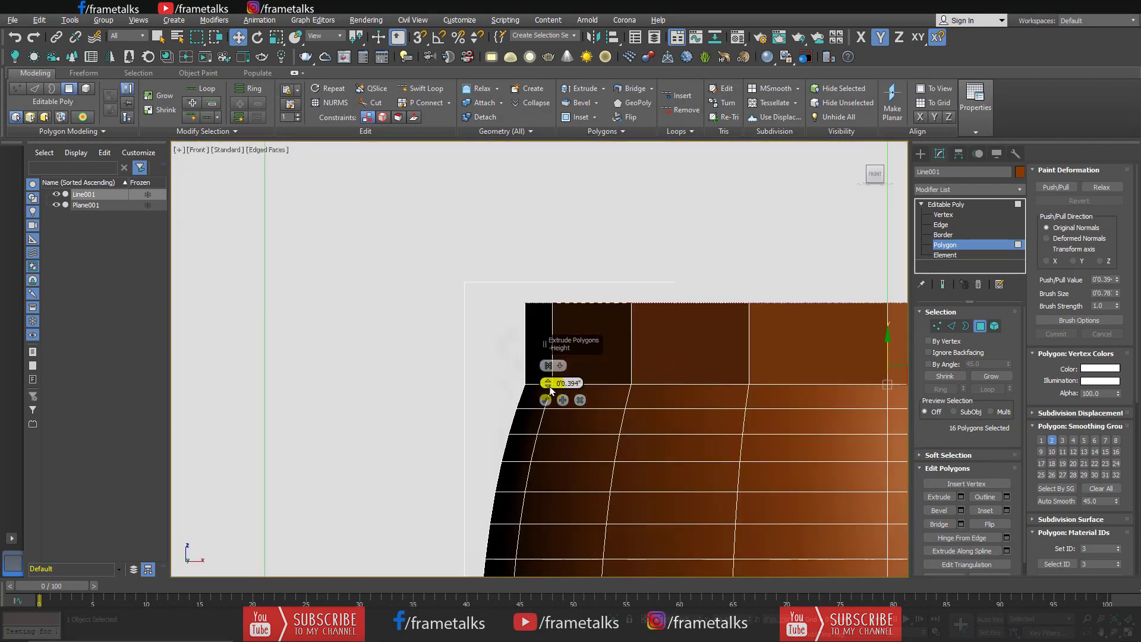
pyautogui.moveTo(548, 384); pyautogui.dragTo(558, 453)
pyautogui.click(545, 401)
pyautogui.scroll(-3, 733, 324)
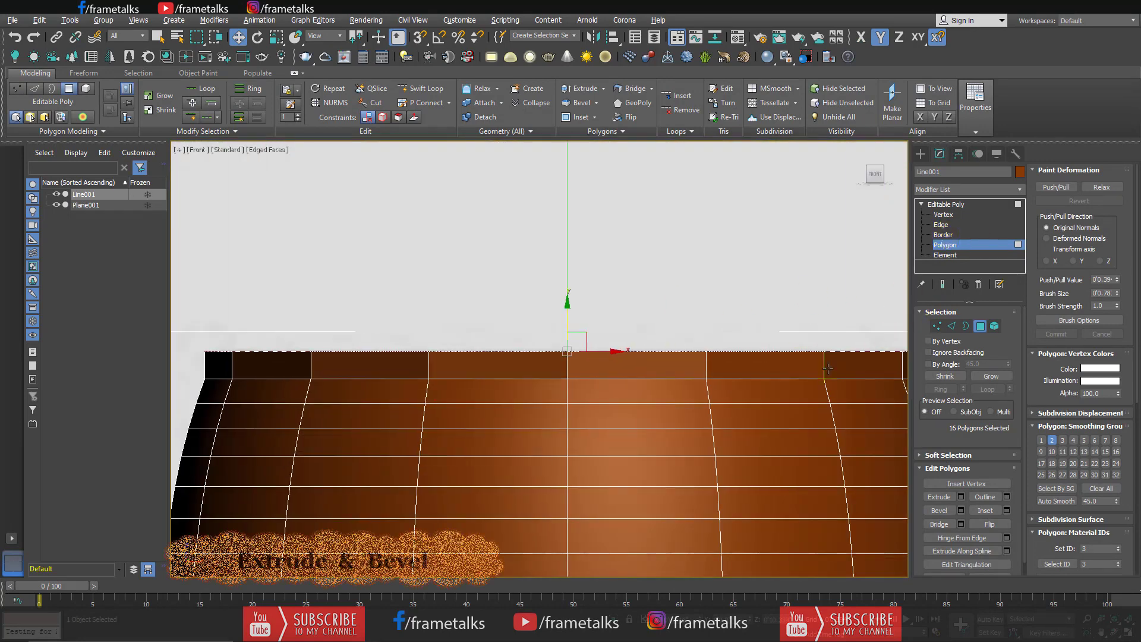
# Step: Bevel the rim polygons with height and outline to form a raised lip
pyautogui.press('p')
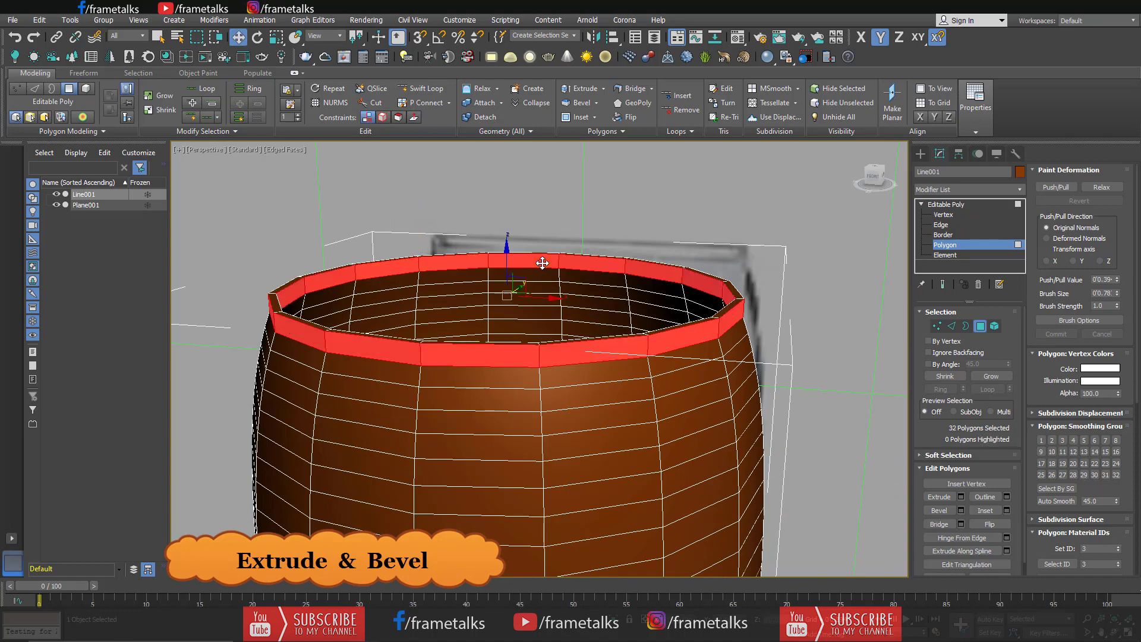
pyautogui.keyDown('alt'); pyautogui.moveTo(542, 263); pyautogui.dragTo(428, 331, button='middle'); pyautogui.keyUp('alt')
pyautogui.rightClick(428, 331)
pyautogui.click(452, 341)
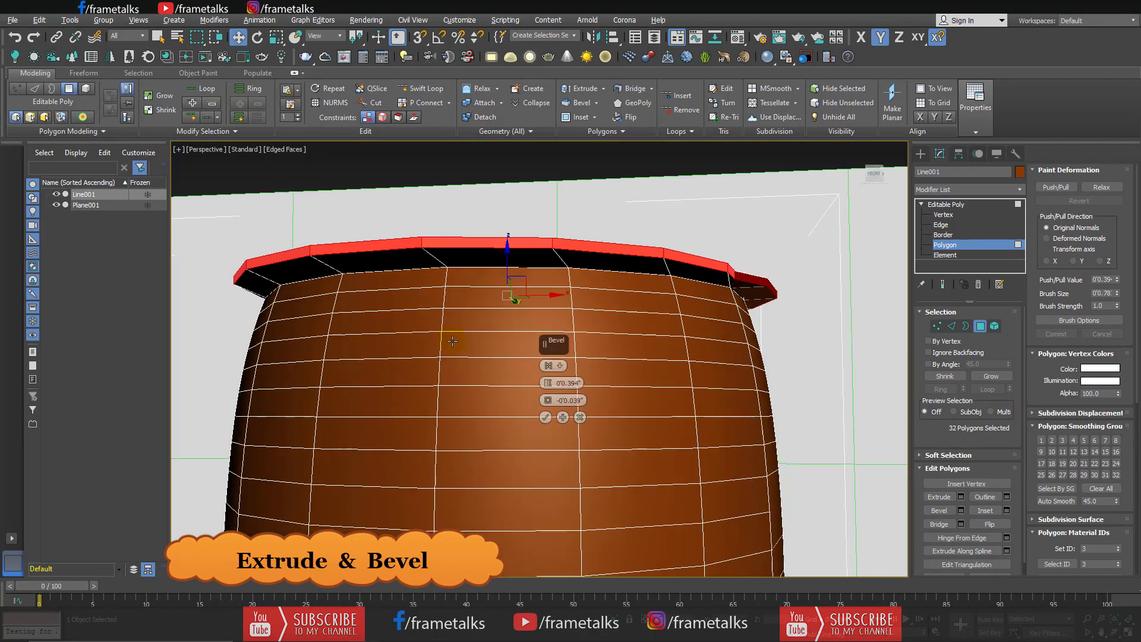
pyautogui.click(549, 365)
pyautogui.click(562, 387)
pyautogui.moveTo(562, 387)
pyautogui.keyDown('alt'); pyautogui.mouseDown(button='middle')
pyautogui.moveTo(550, 416)
pyautogui.moveTo(556, 401)
pyautogui.mouseUp(button='middle'); pyautogui.keyUp('alt')
pyautogui.scroll(5, 556, 400)
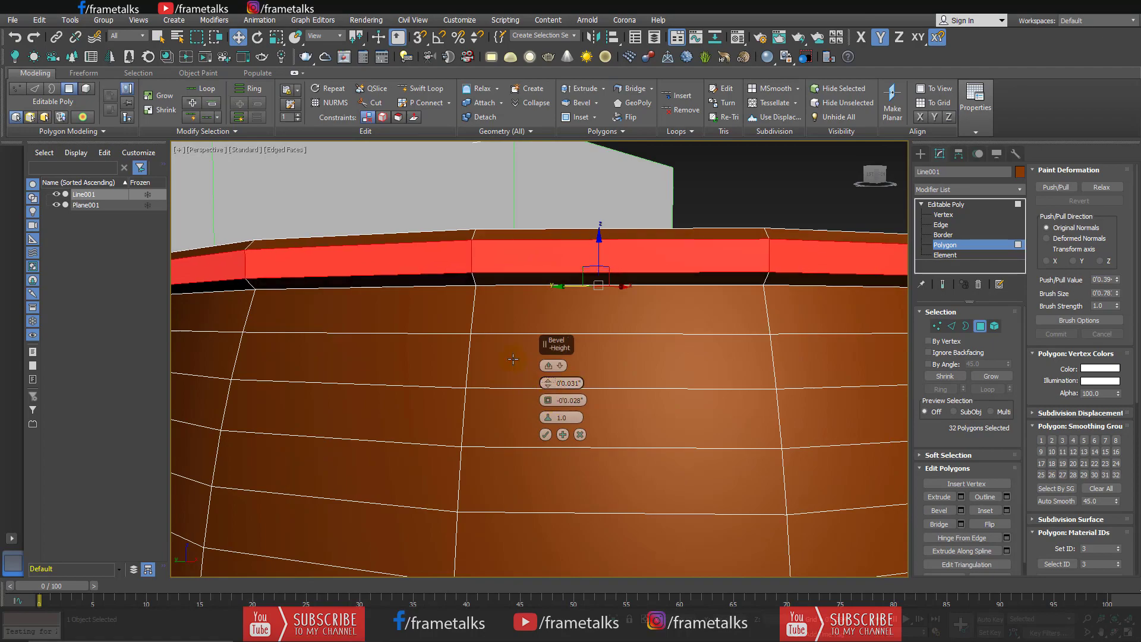
pyautogui.scroll(-3, 513, 359)
pyautogui.click(542, 433)
pyautogui.scroll(-5, 624, 306)
pyautogui.click(757, 315)
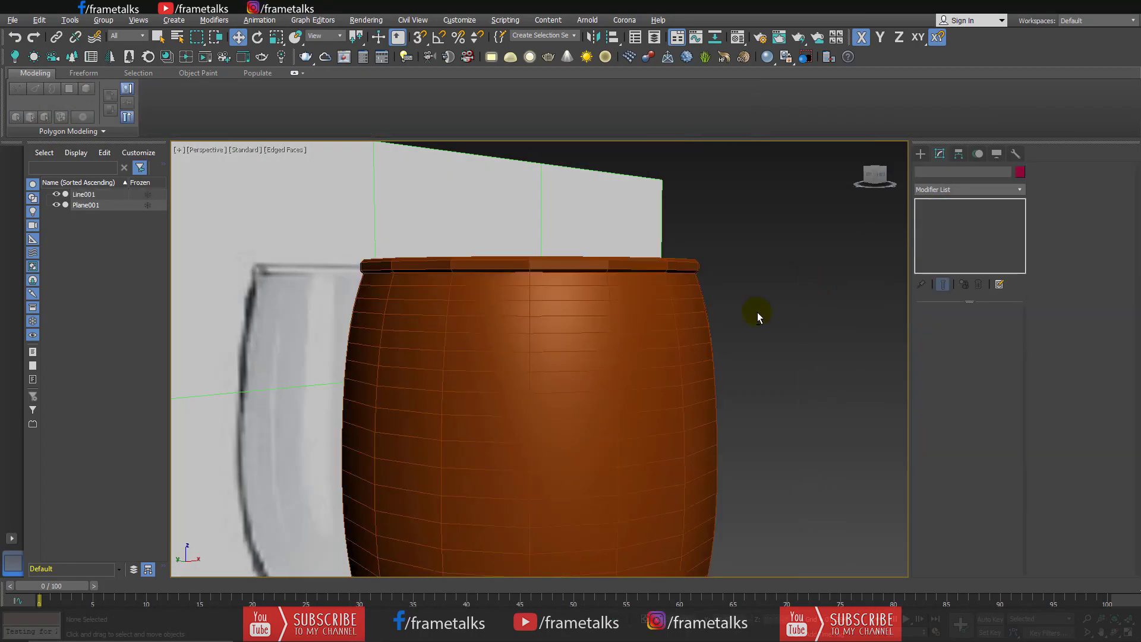
# Step: Grow the inner polygon selection across the base of the glass
pyautogui.press('z')
pyautogui.keyDown('alt'); pyautogui.moveTo(540, 297); pyautogui.dragTo(539, 392, button='middle'); pyautogui.keyUp('alt')
pyautogui.scroll(5, 551, 226)
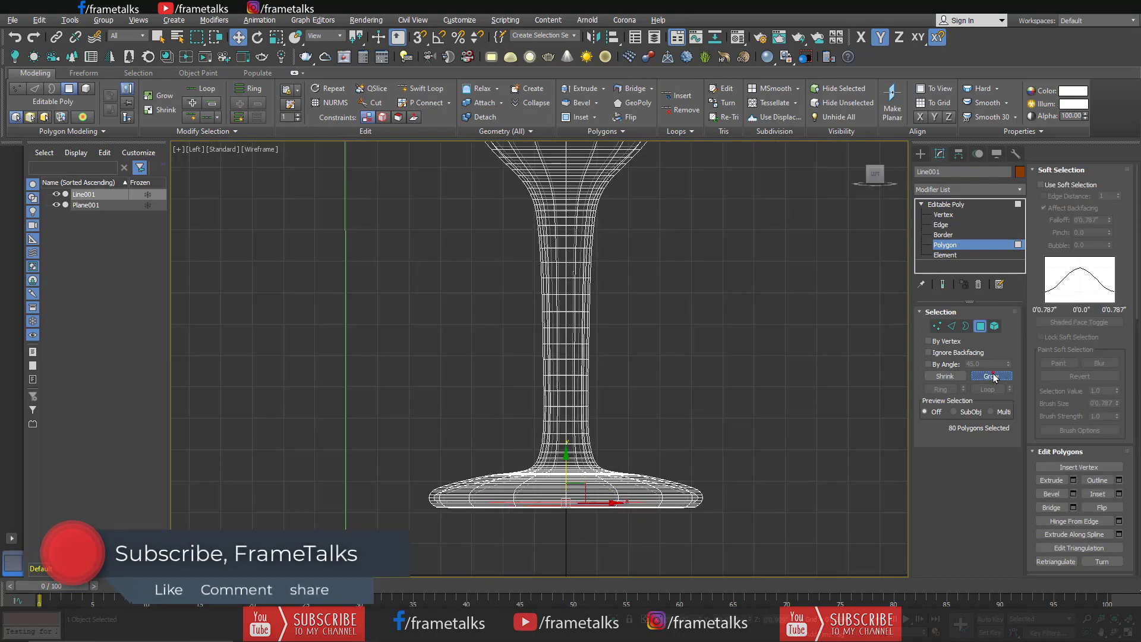
pyautogui.click(991, 376)
pyautogui.scroll(4, 826, 410)
pyautogui.scroll(-1, 826, 410)
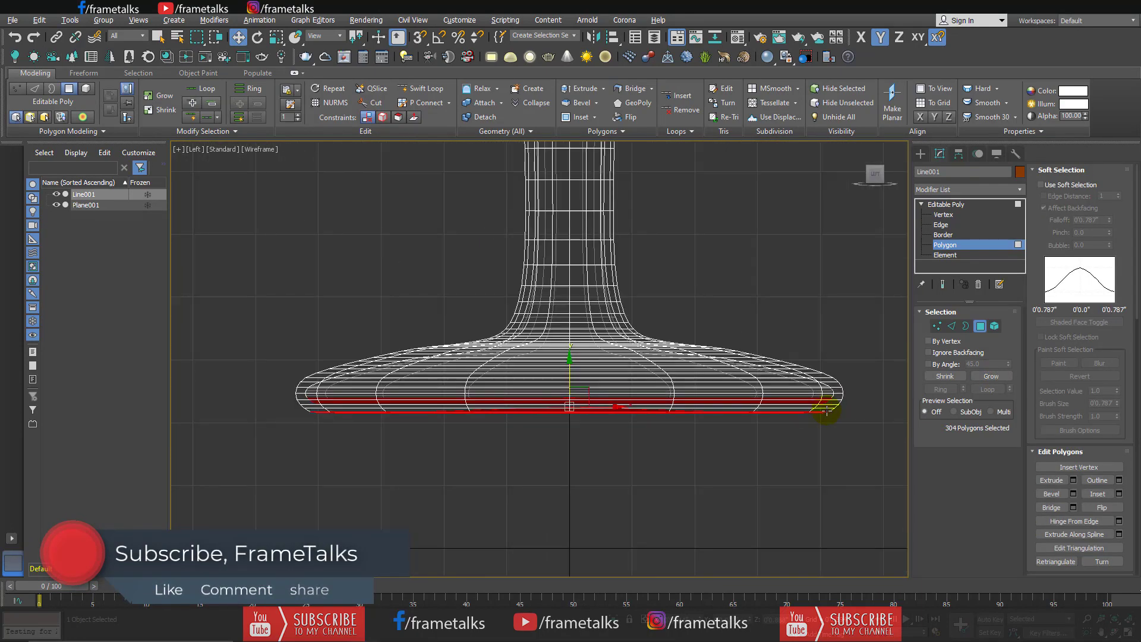
pyautogui.click(991, 376)
pyautogui.click(990, 376)
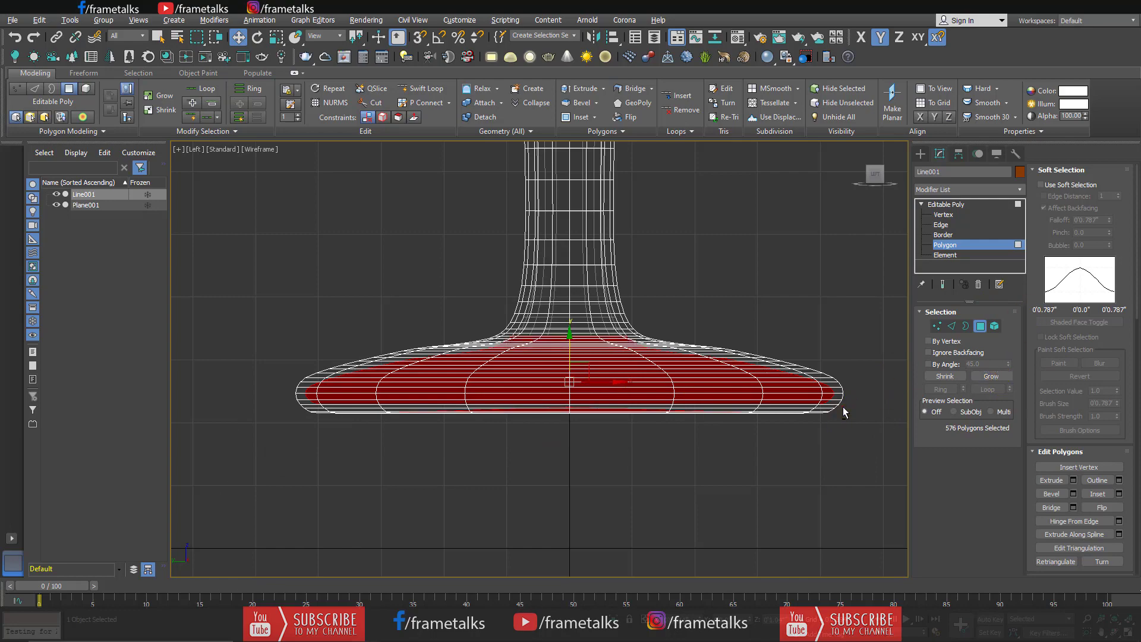
# Step: Extend the inner selection up the stem into the bowl bottom and delete it
pyautogui.hotkey('alt', 'w')
pyautogui.click(631, 398)
pyautogui.hotkey('alt', 'w')
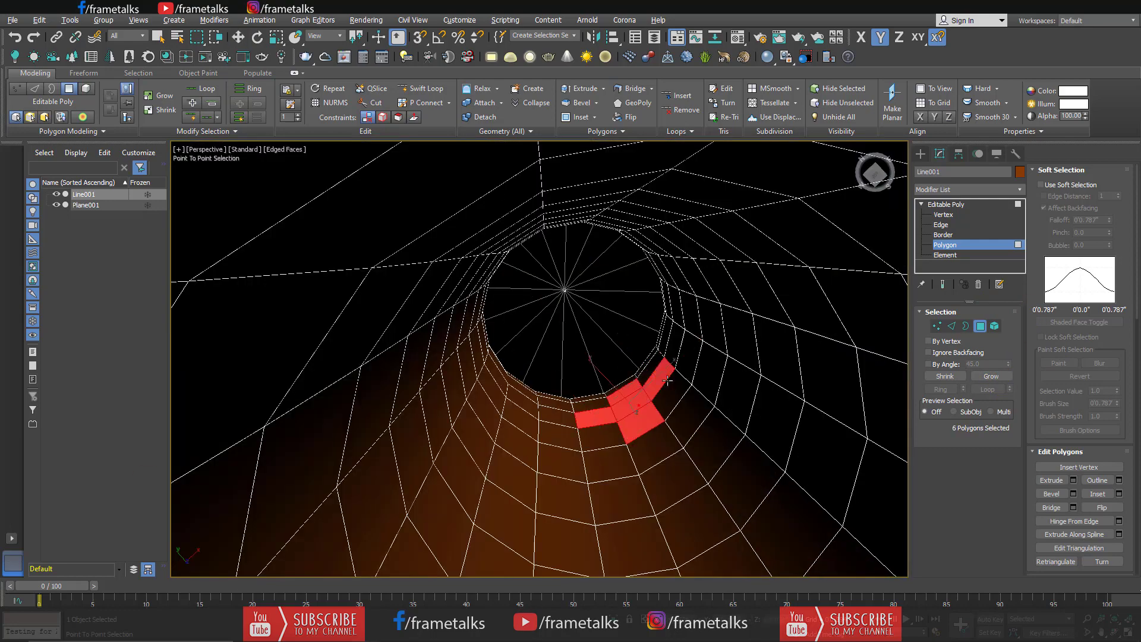
pyautogui.press('l')
pyautogui.press('w')
pyautogui.click(991, 376)
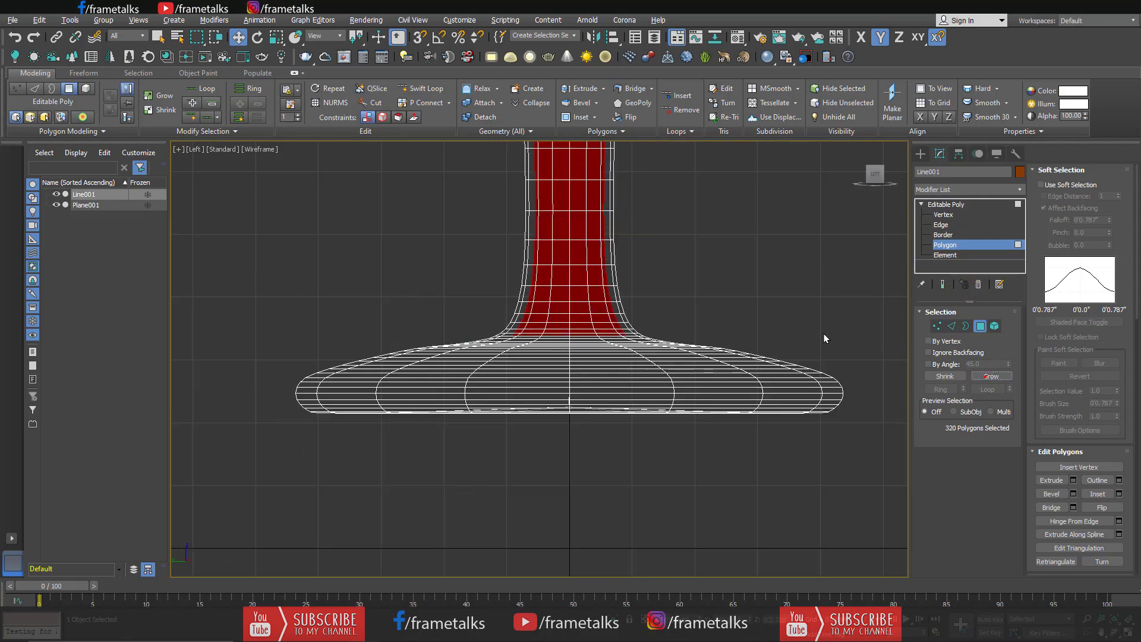
pyautogui.press('f')
pyautogui.press('F3')
pyautogui.scroll(3, 591, 433)
pyautogui.click(992, 376)
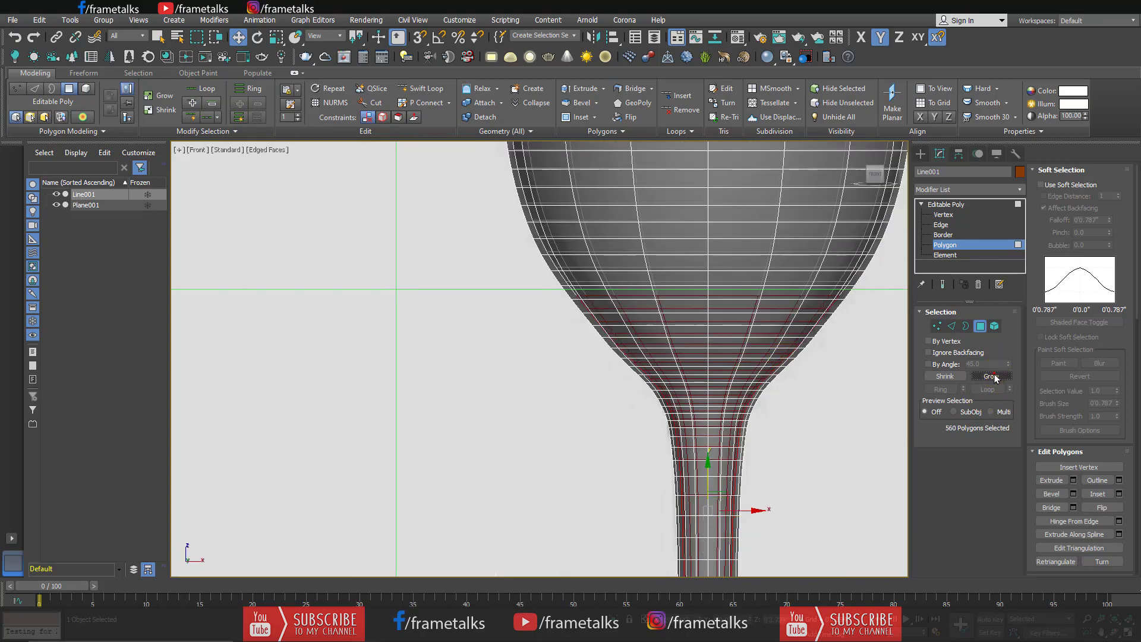
pyautogui.hotkey('alt', 'w')
pyautogui.click(806, 423)
pyautogui.hotkey('alt', 'w')
# Step: Cap the open hole at the bottom of the bowl in Border mode
pyautogui.keyDown('alt'); pyautogui.moveTo(697, 375); pyautogui.dragTo(611, 365, button='middle'); pyautogui.keyUp('alt')
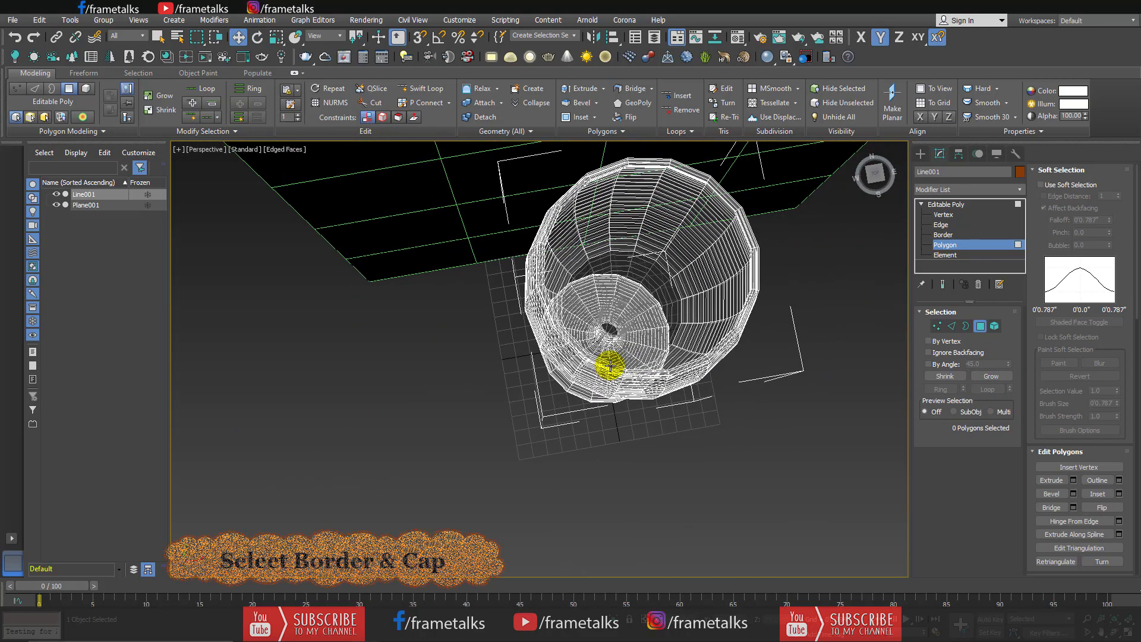
pyautogui.press('F3')
pyautogui.scroll(5, 665, 348)
pyautogui.scroll(3, 659, 297)
pyautogui.press('3')
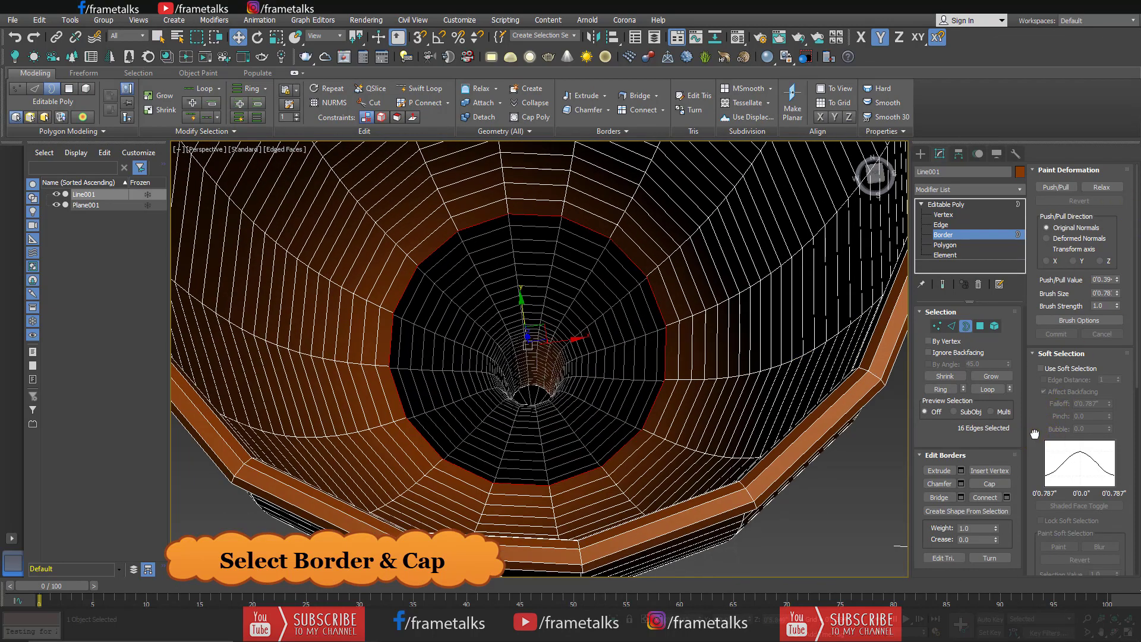
pyautogui.scroll(-2, 1035, 434)
pyautogui.click(979, 484)
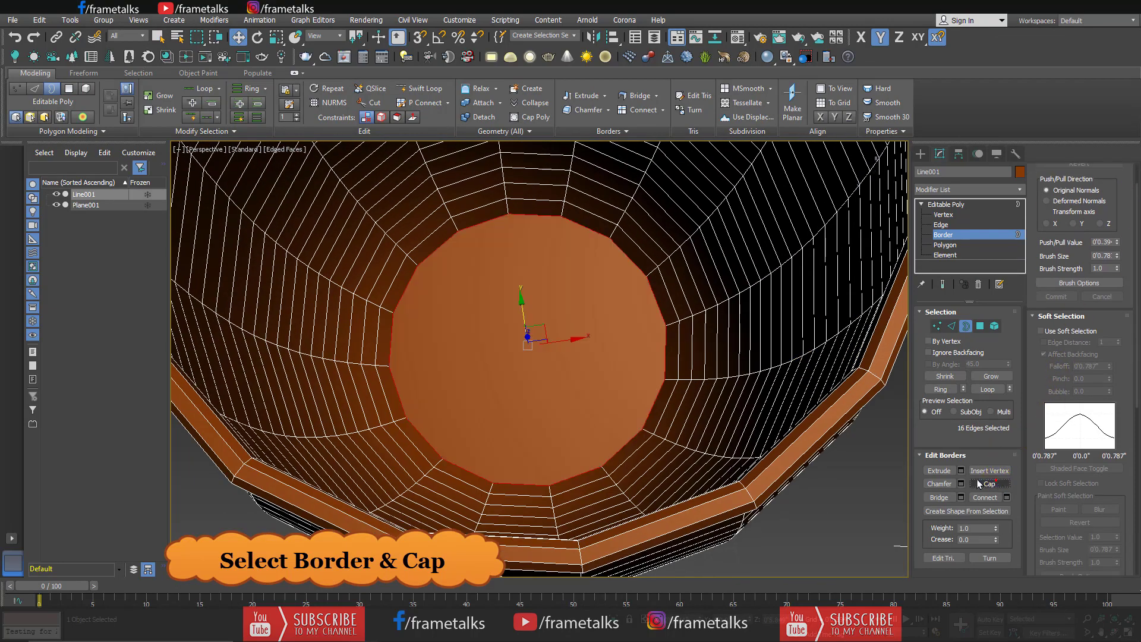
# Step: Inset the new cap polygon twice, then undo the inset rings
pyautogui.click(945, 245)
pyautogui.click(560, 383)
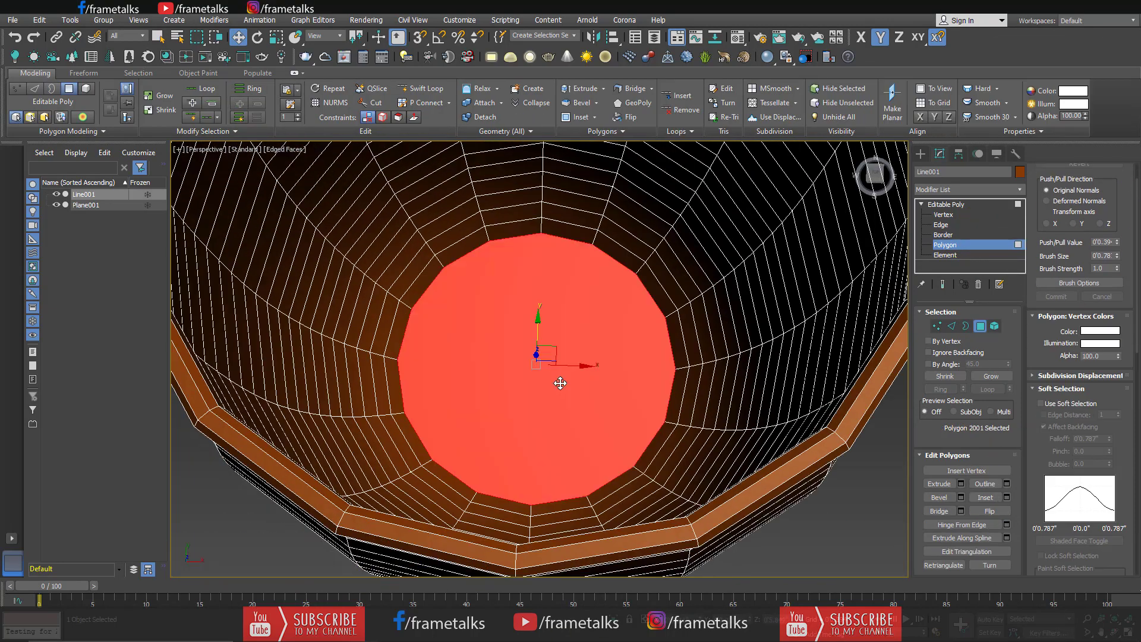
pyautogui.click(1006, 497)
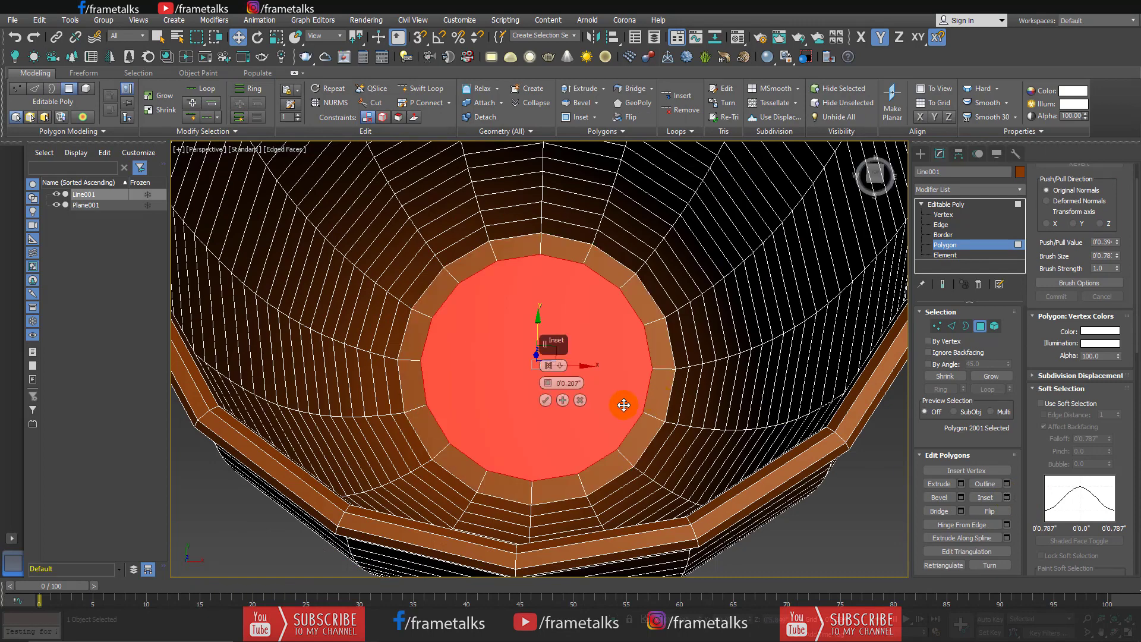
pyautogui.click(563, 399)
pyautogui.click(545, 400)
pyautogui.moveTo(582, 398)
pyautogui.keyDown('alt'); pyautogui.mouseDown(button='middle')
pyautogui.moveTo(654, 368)
pyautogui.moveTo(738, 355)
pyautogui.mouseUp(button='middle'); pyautogui.keyUp('alt')
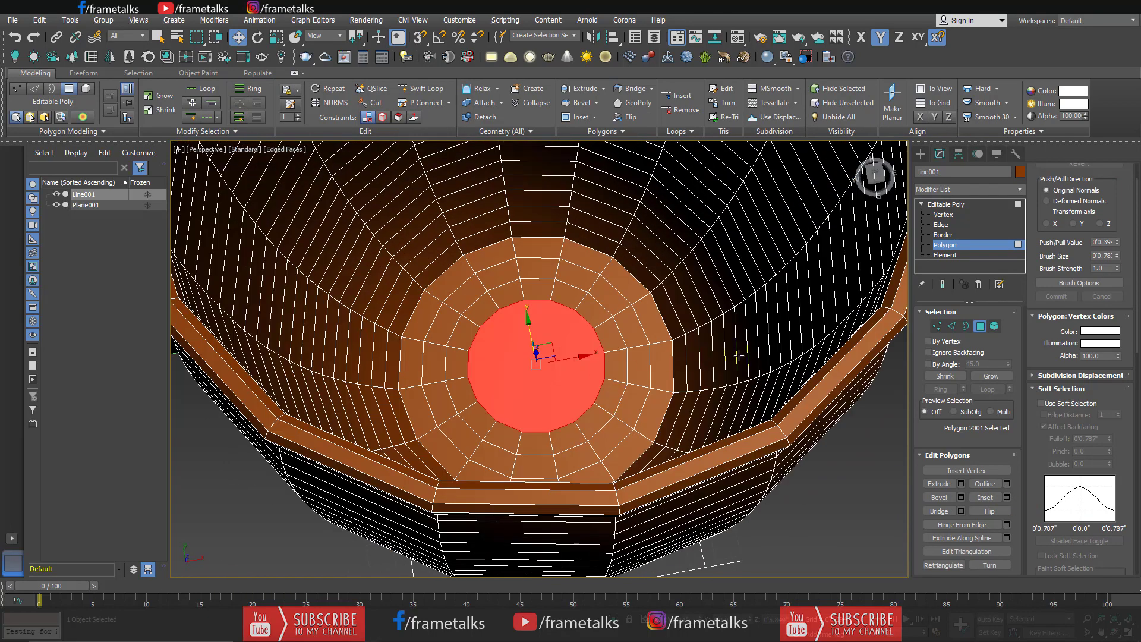
pyautogui.press('f')
pyautogui.scroll(3, 683, 341)
pyautogui.scroll(2, 583, 203)
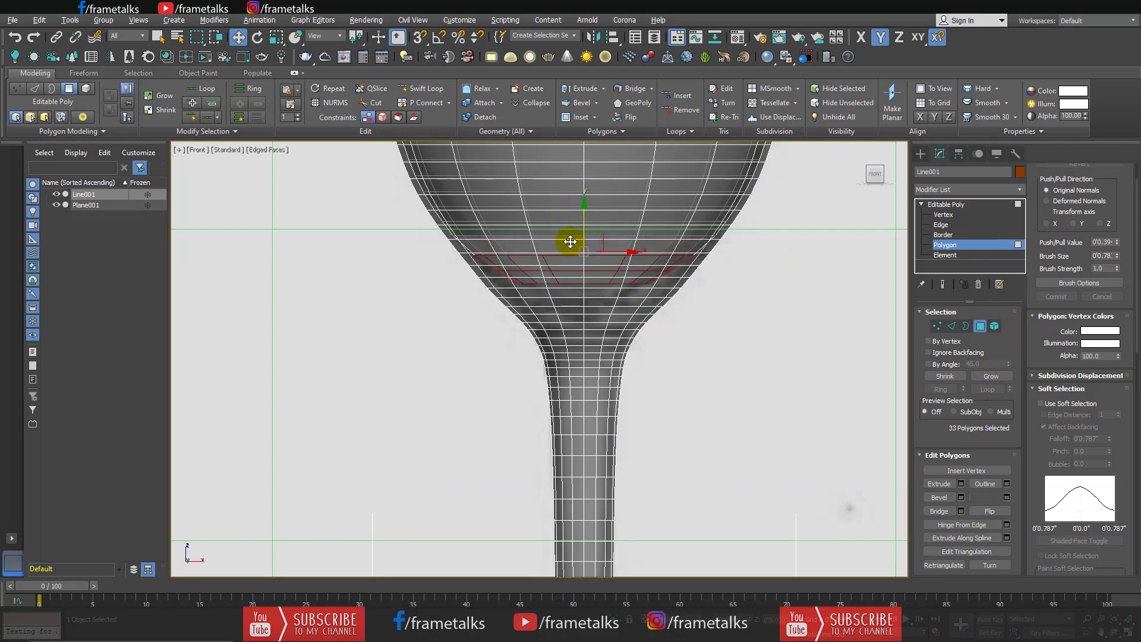
pyautogui.hotkey('ctrl', 'z')
pyautogui.scroll(1, 696, 273)
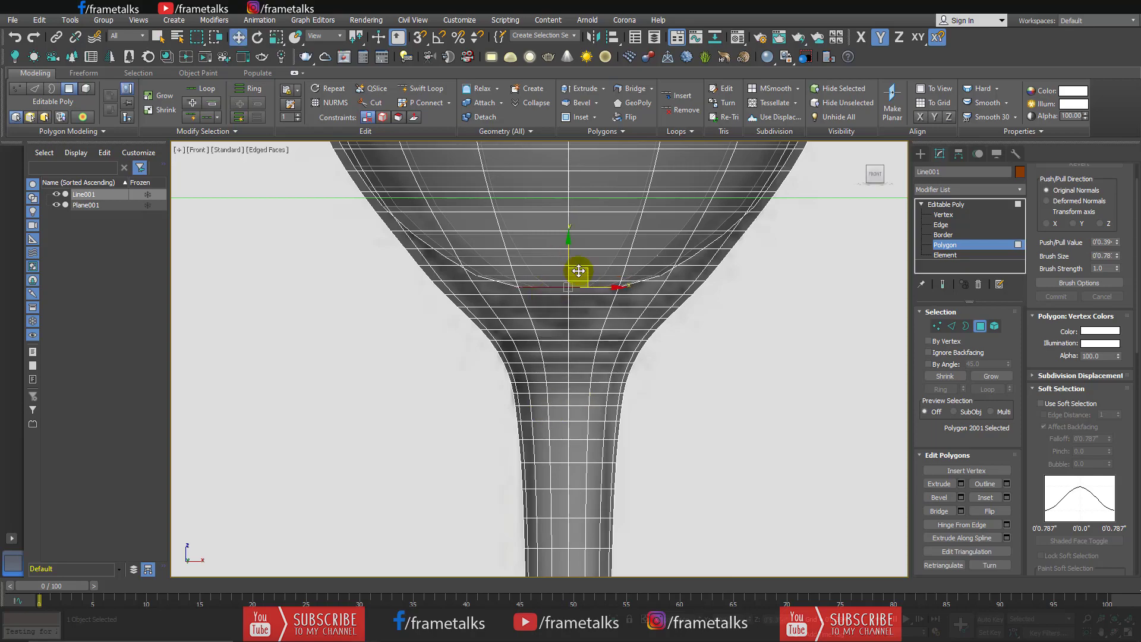
# Step: Grow the inner bowl faces and detach them as a clone named Object001
pyautogui.press('p')
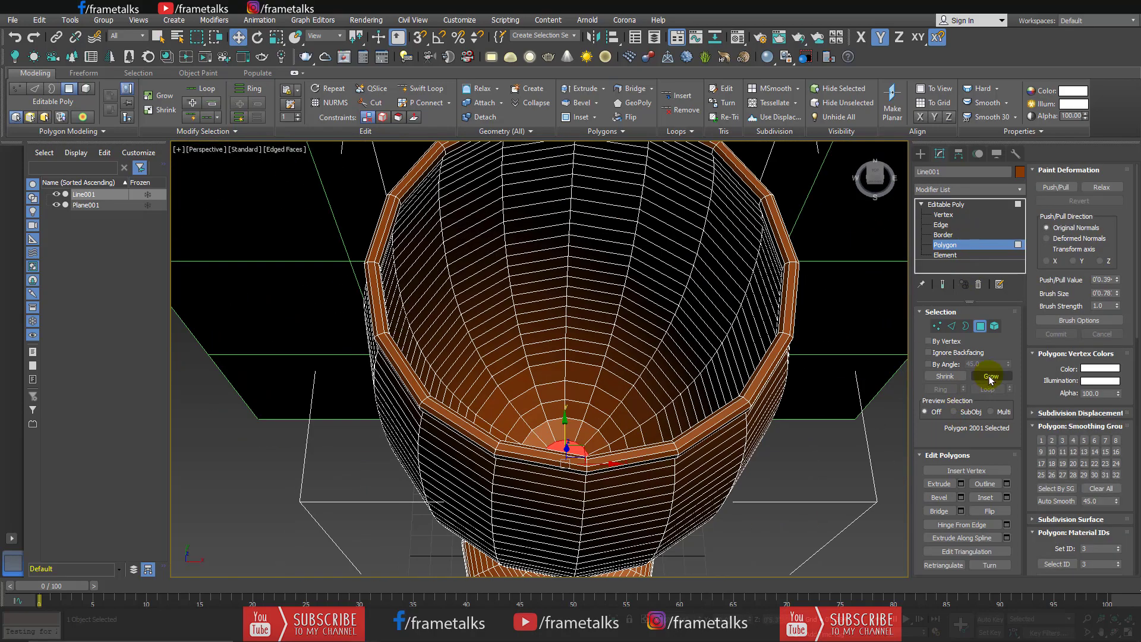
pyautogui.click(990, 376)
pyautogui.click(990, 377)
pyautogui.click(990, 376)
pyautogui.keyDown('alt'); pyautogui.moveTo(595, 357); pyautogui.dragTo(716, 364, button='middle'); pyautogui.keyUp('alt')
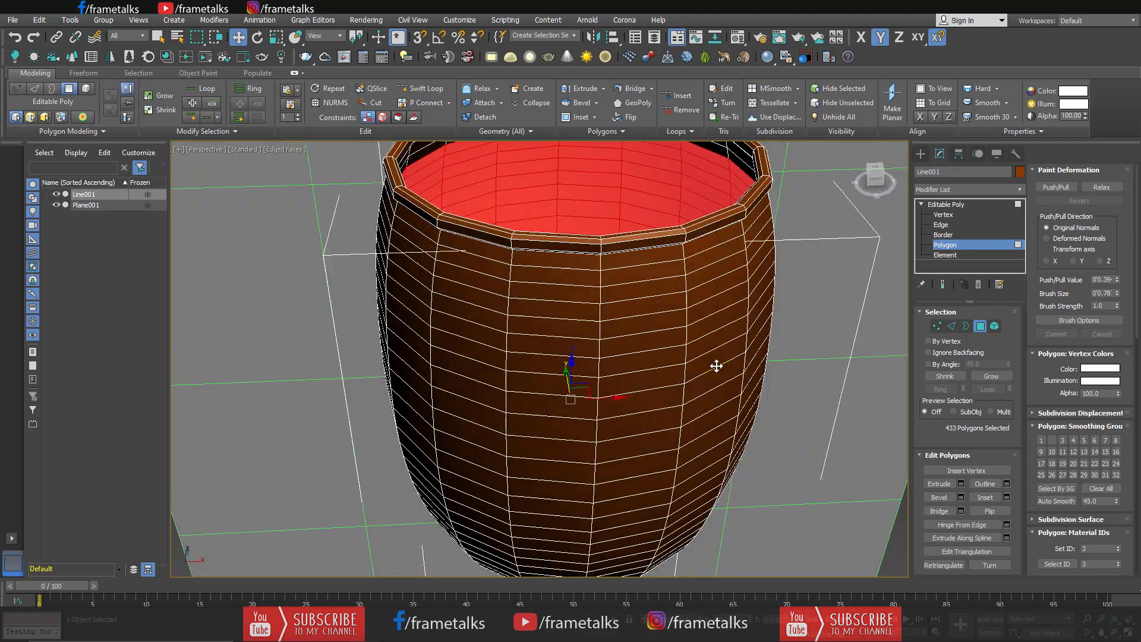
pyautogui.press('f')
pyautogui.scroll(-3, 754, 285)
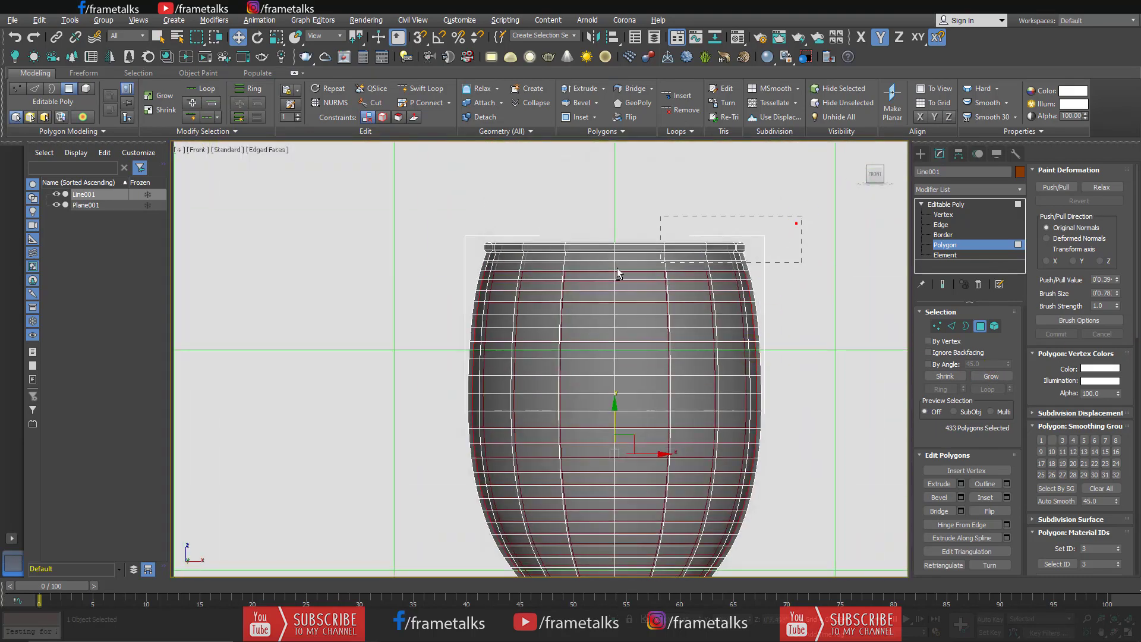
pyautogui.press('p')
pyautogui.keyDown('alt'); pyautogui.moveTo(767, 416); pyautogui.dragTo(731, 309, button='middle'); pyautogui.keyUp('alt')
pyautogui.scroll(-2, 736, 350)
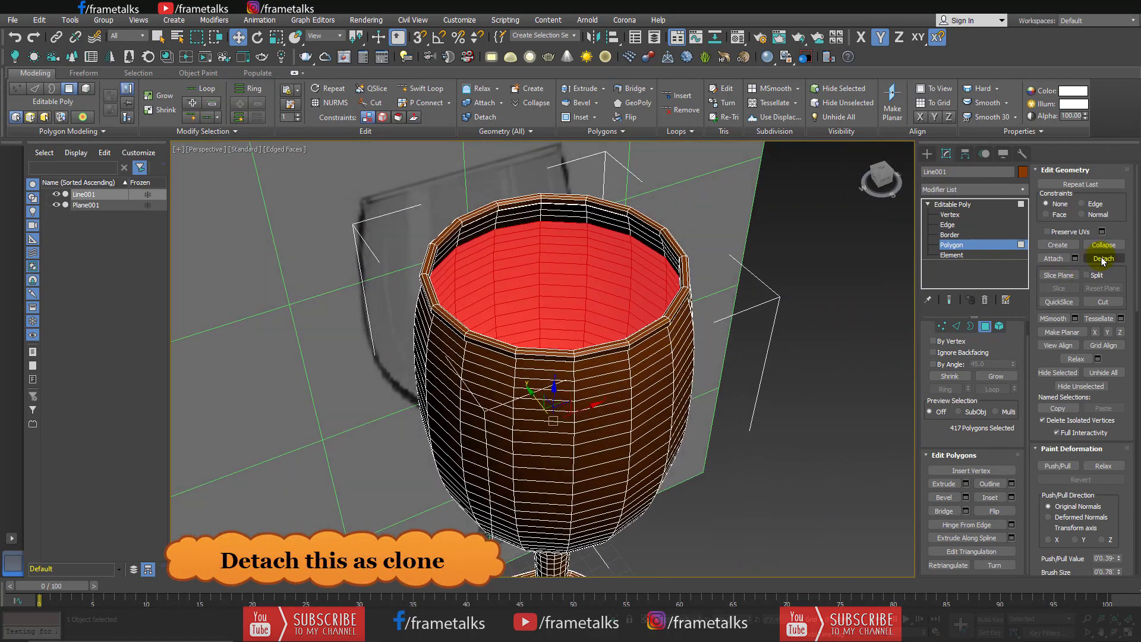
pyautogui.click(608, 332)
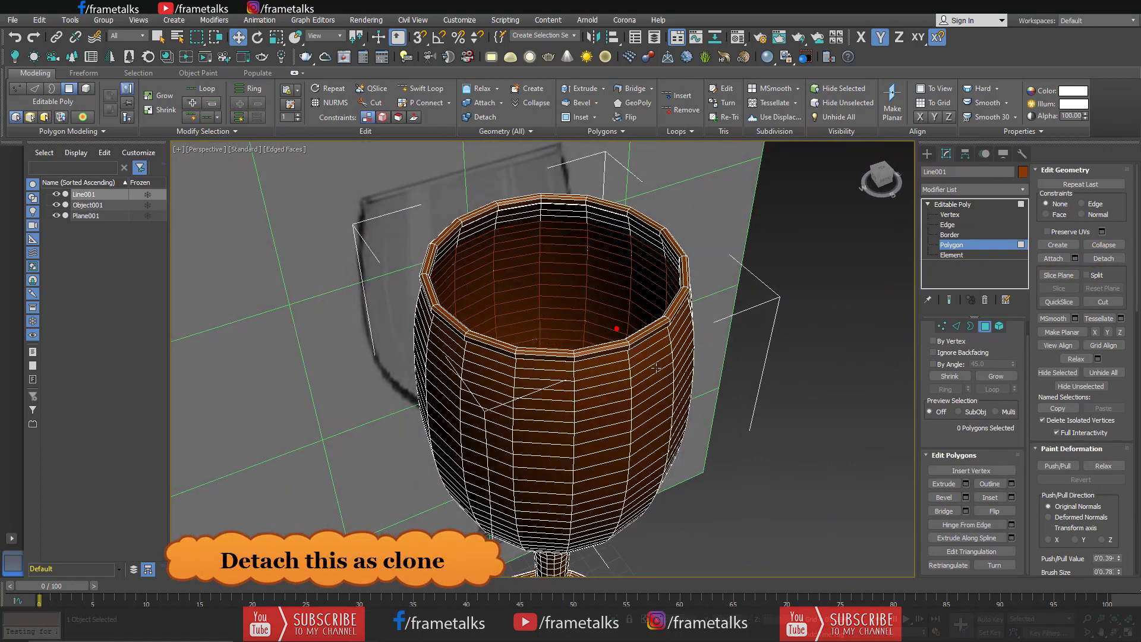
pyautogui.click(952, 245)
# Step: Isolate Object001 and cap its open top border with a face
pyautogui.click(594, 281)
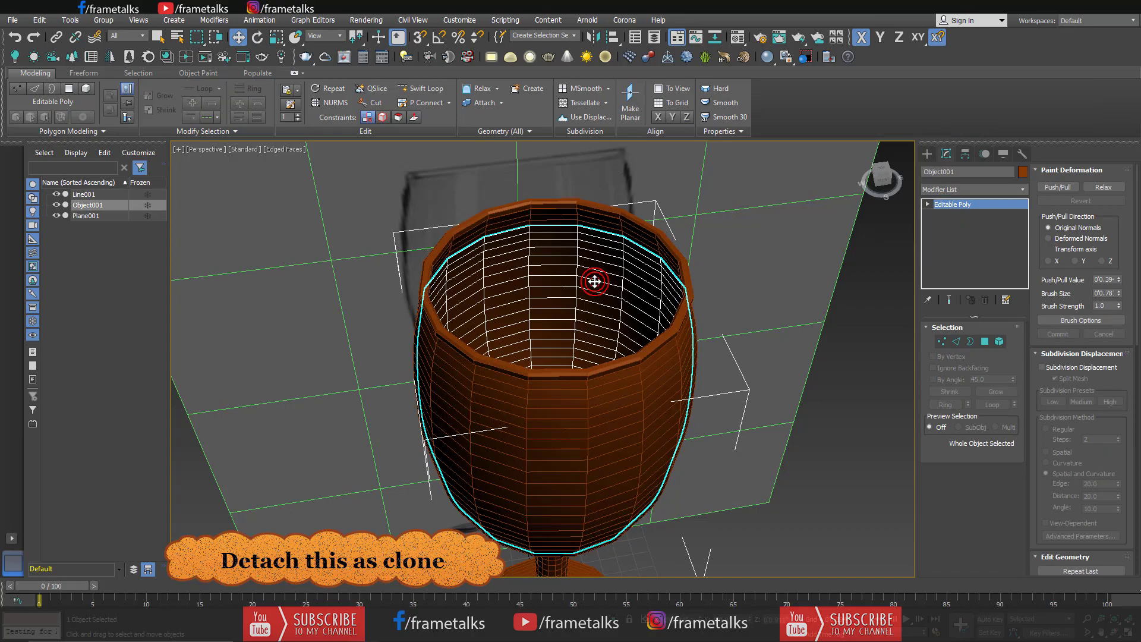
pyautogui.moveTo(594, 281)
pyautogui.keyDown('alt'); pyautogui.mouseDown(button='middle')
pyautogui.moveTo(510, 467)
pyautogui.moveTo(751, 483)
pyautogui.mouseUp(button='middle'); pyautogui.keyUp('alt')
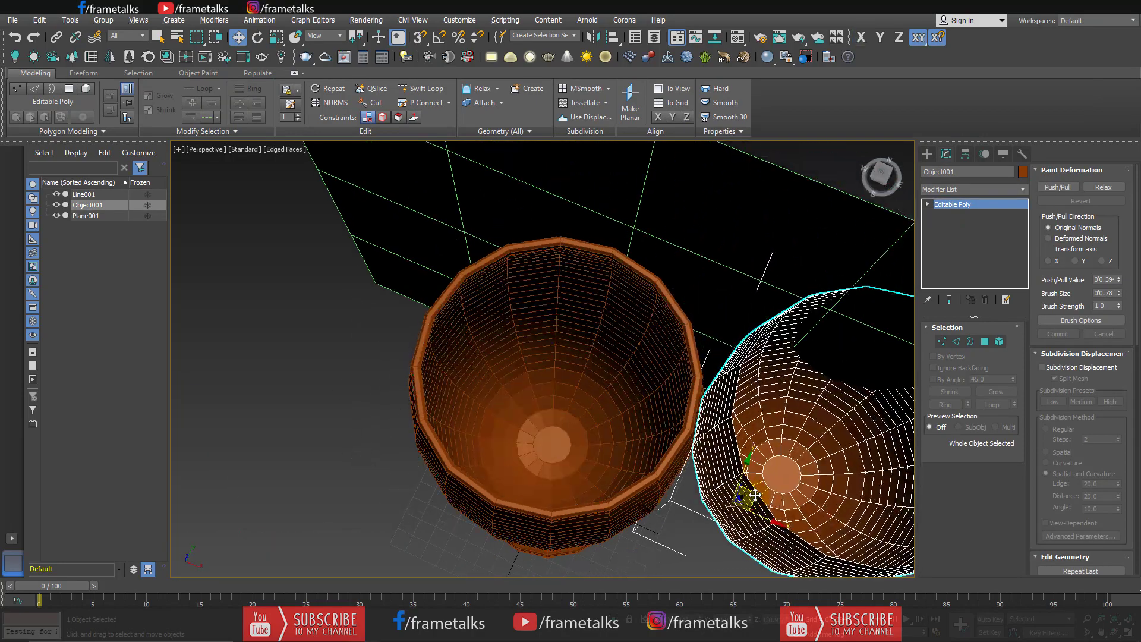
pyautogui.hotkey('alt', 'q')
pyautogui.keyDown('alt'); pyautogui.moveTo(646, 377); pyautogui.dragTo(789, 372, button='middle'); pyautogui.keyUp('alt')
pyautogui.click(958, 244)
pyautogui.click(647, 468)
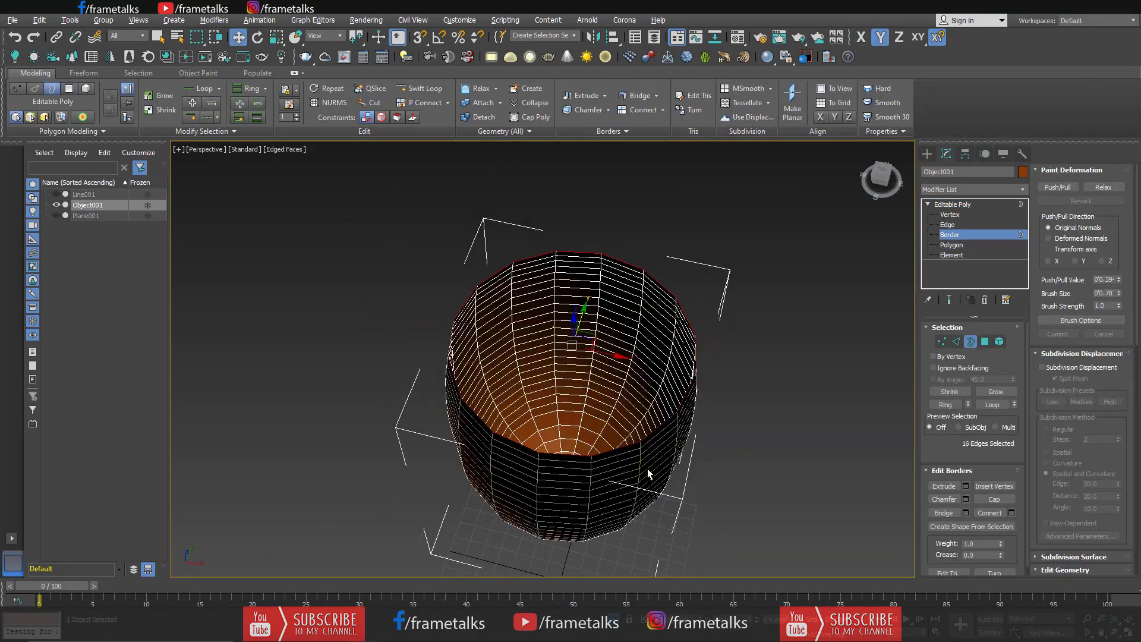
pyautogui.keyDown('alt'); pyautogui.moveTo(647, 468); pyautogui.dragTo(653, 410, button='middle'); pyautogui.keyUp('alt')
pyautogui.moveTo(1093, 475); pyautogui.dragTo(1031, 218)
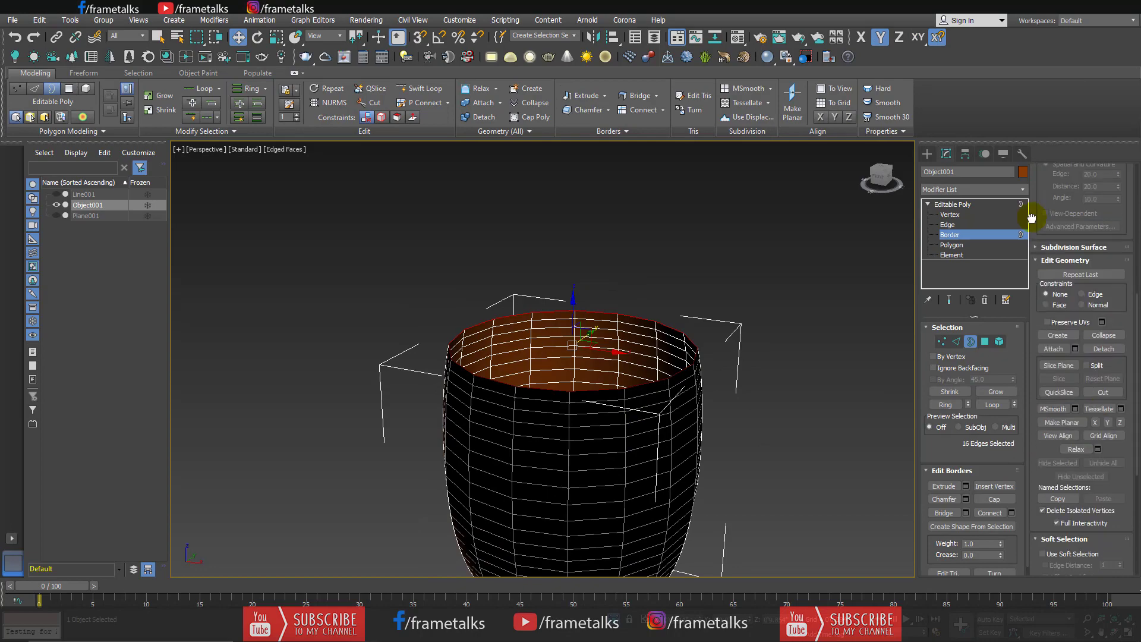
pyautogui.click(993, 499)
pyautogui.click(952, 204)
# Step: Inset Object001's top cap face, then reselect the glass Line001
pyautogui.moveTo(653, 452)
pyautogui.keyDown('alt'); pyautogui.mouseDown(button='middle')
pyautogui.moveTo(689, 440)
pyautogui.moveTo(682, 334)
pyautogui.mouseUp(button='middle'); pyautogui.keyUp('alt')
pyautogui.click(966, 188)
pyautogui.press('4')
pyautogui.hotkey('ctrl', 'a')
pyautogui.rightClick(714, 409)
pyautogui.click(682, 334)
pyautogui.rightClick(682, 334)
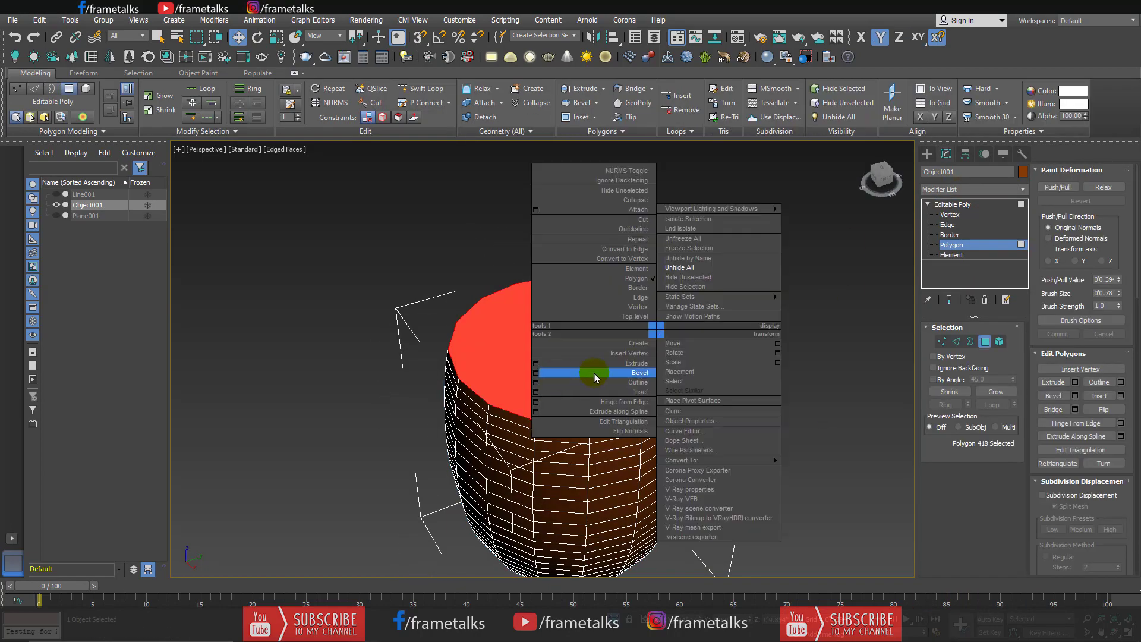
pyautogui.click(595, 373)
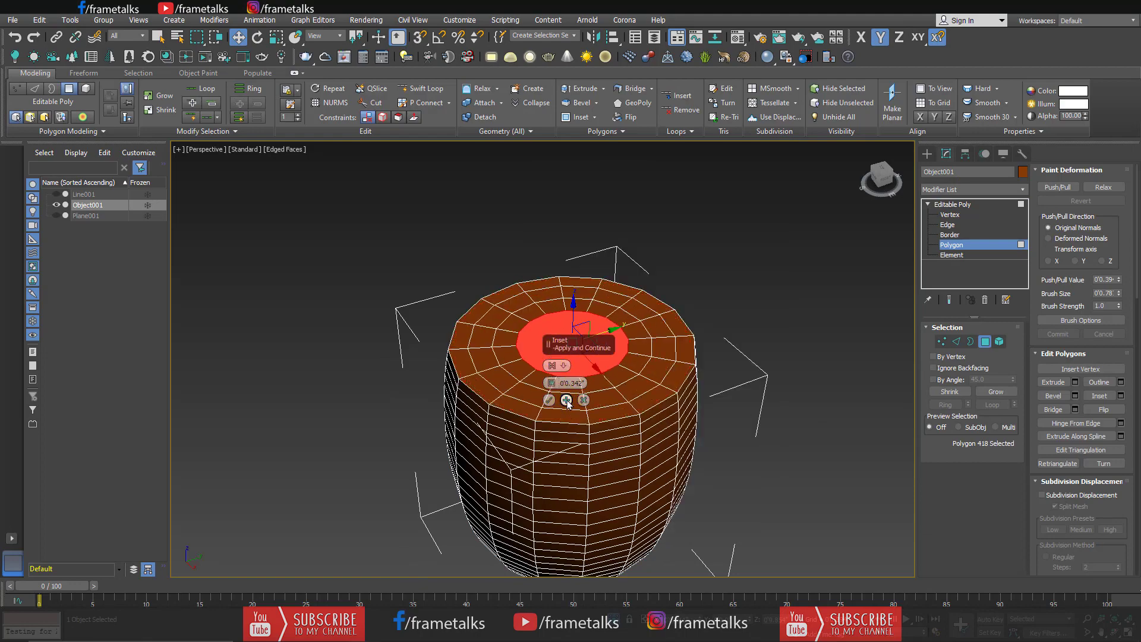
pyautogui.press('4')
pyautogui.scroll(-3, 653, 445)
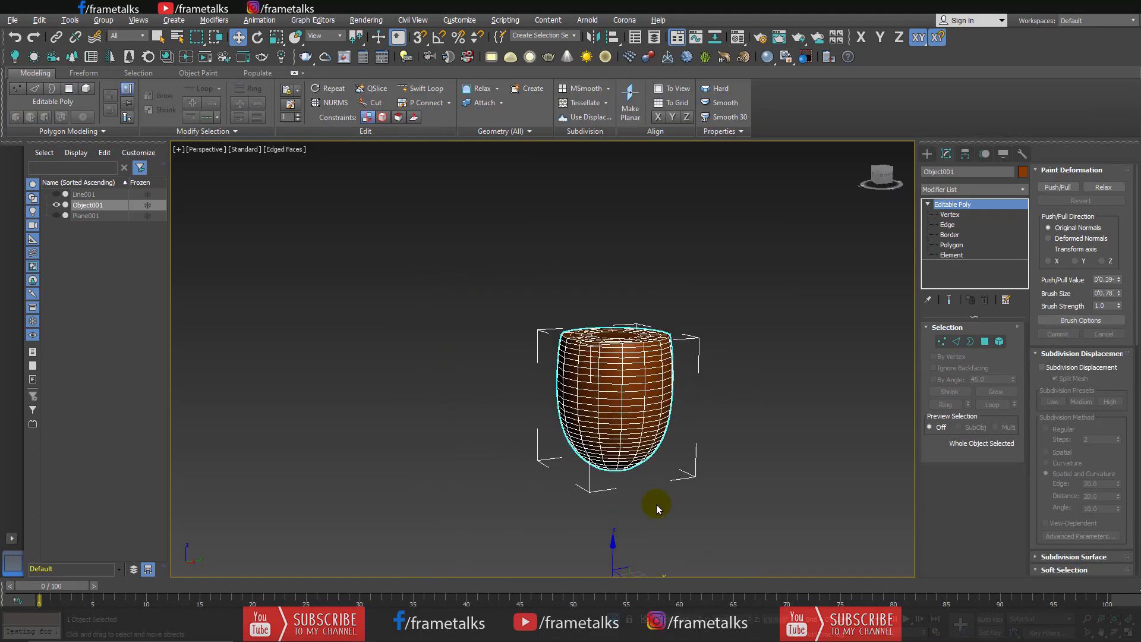
pyautogui.scroll(6, 640, 407)
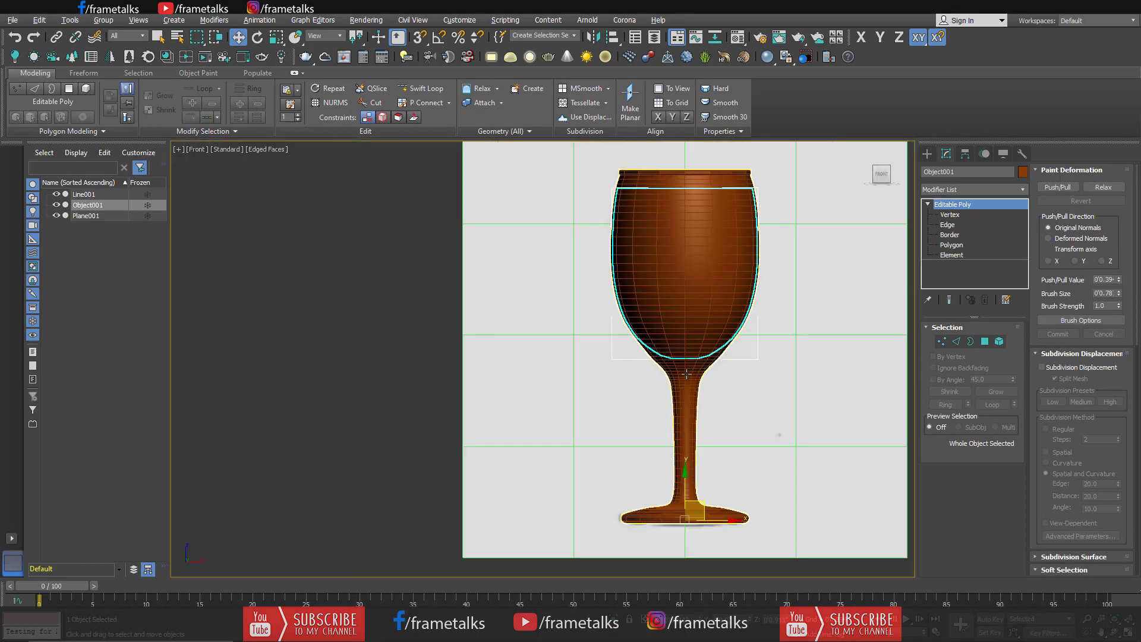
pyautogui.click(808, 344)
pyautogui.hotkey('alt', 'w')
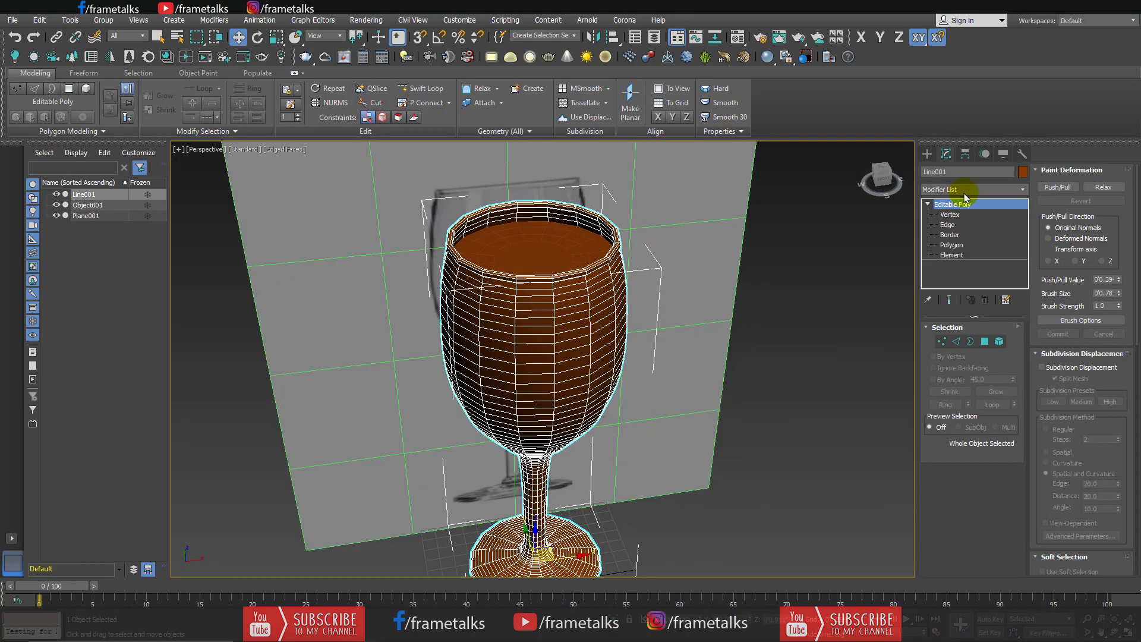
# Step: Add a TurboSmooth modifier to the glass Line001 and the liquid Object001
pyautogui.click(972, 189)
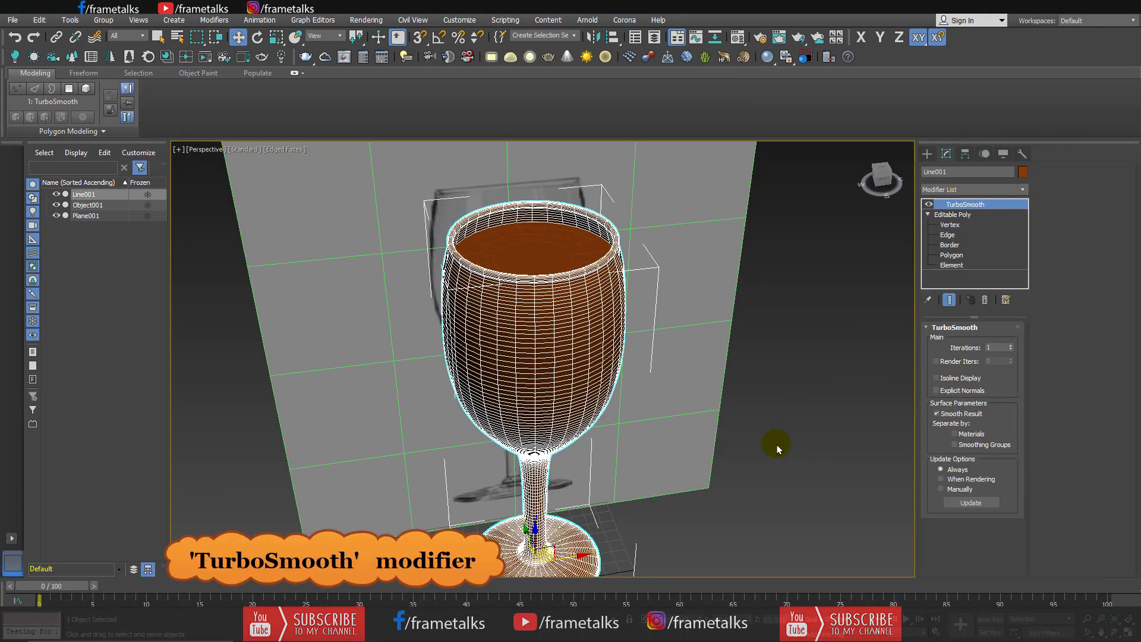
pyautogui.click(776, 444)
pyautogui.keyDown('alt'); pyautogui.moveTo(776, 444); pyautogui.dragTo(679, 415, button='middle'); pyautogui.keyUp('alt')
pyautogui.click(957, 188)
pyautogui.scroll(-5, 958, 268)
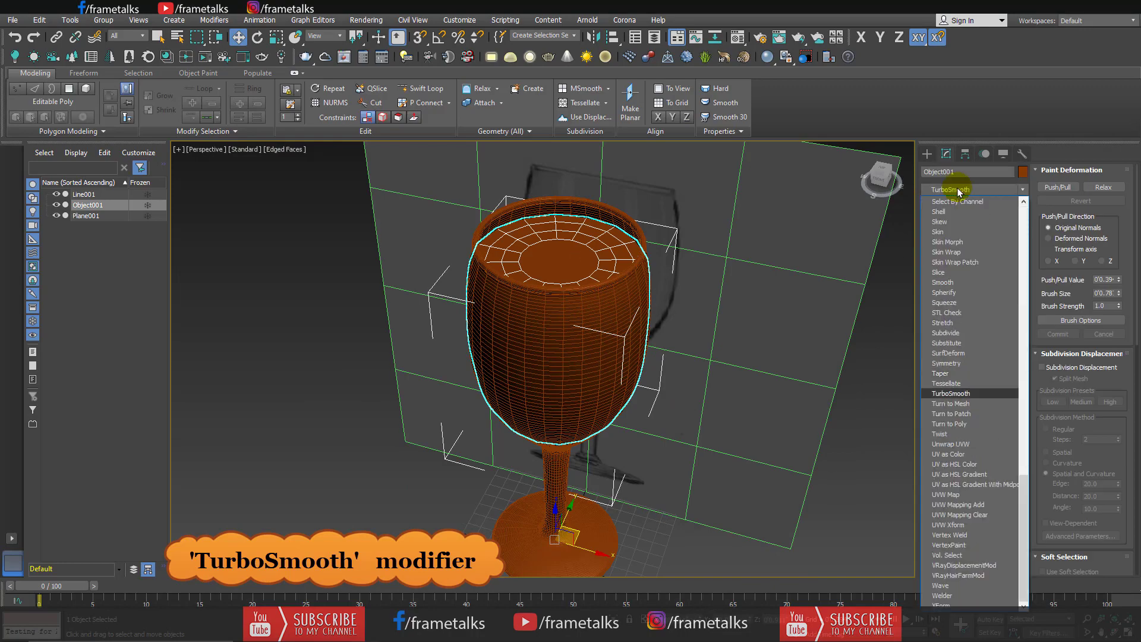
pyautogui.click(939, 276)
pyautogui.click(655, 349)
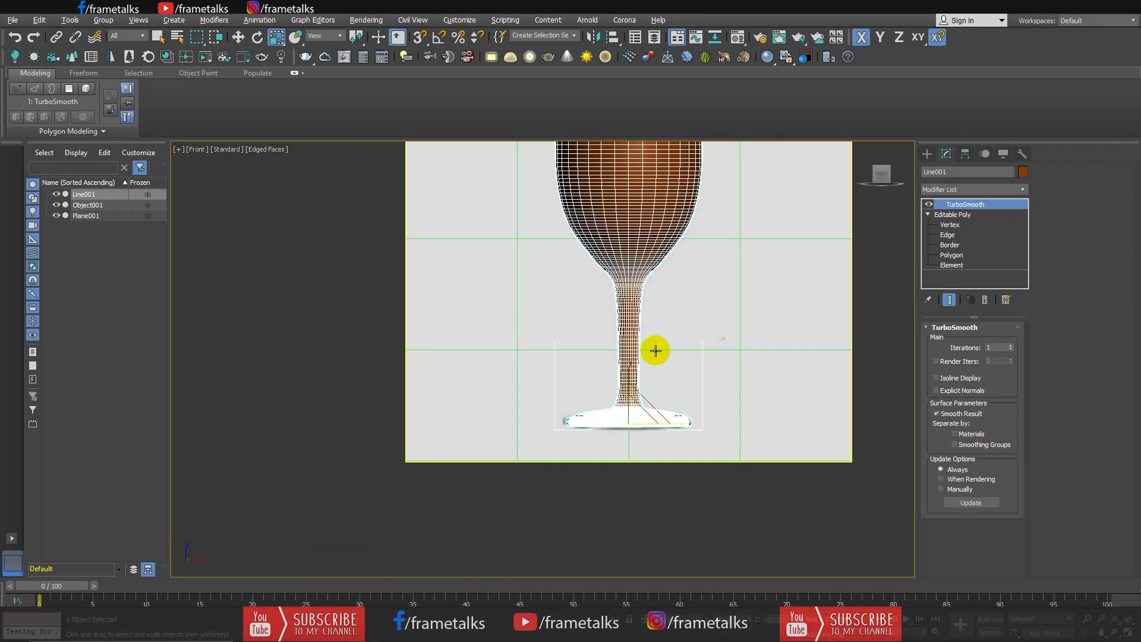
pyautogui.scroll(-3, 654, 349)
pyautogui.click(878, 428)
pyautogui.scroll(5, 576, 528)
pyautogui.click(576, 528)
pyautogui.scroll(-5, 575, 529)
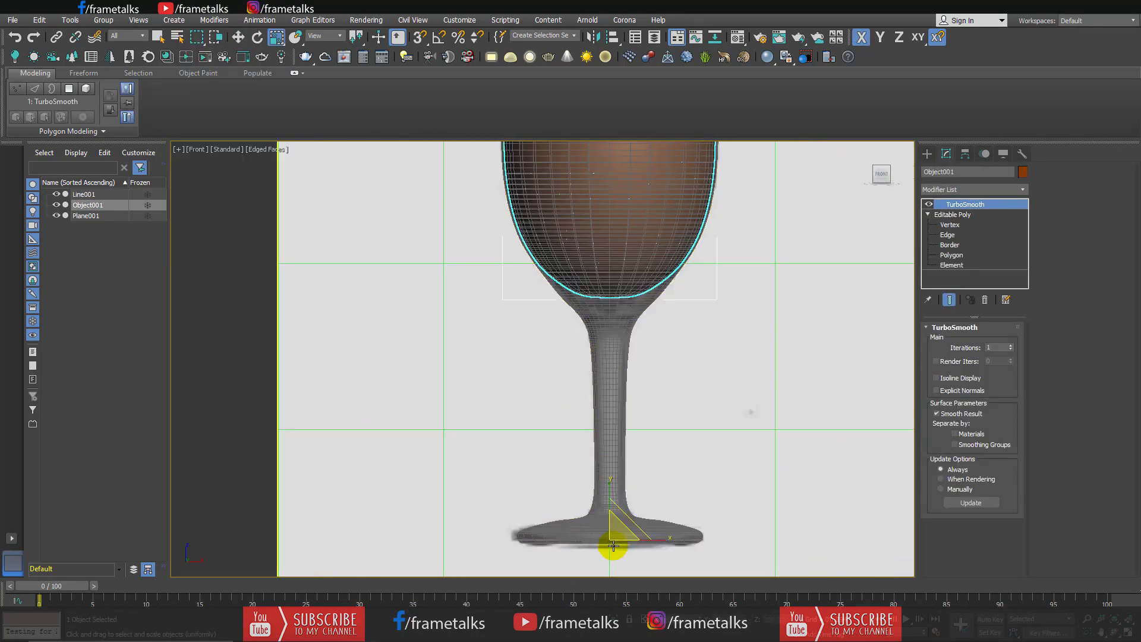
# Step: Adjust the object's pivot and switch the viewports to Default Shading
pyautogui.click(611, 529)
pyautogui.press('w')
pyautogui.click(621, 452)
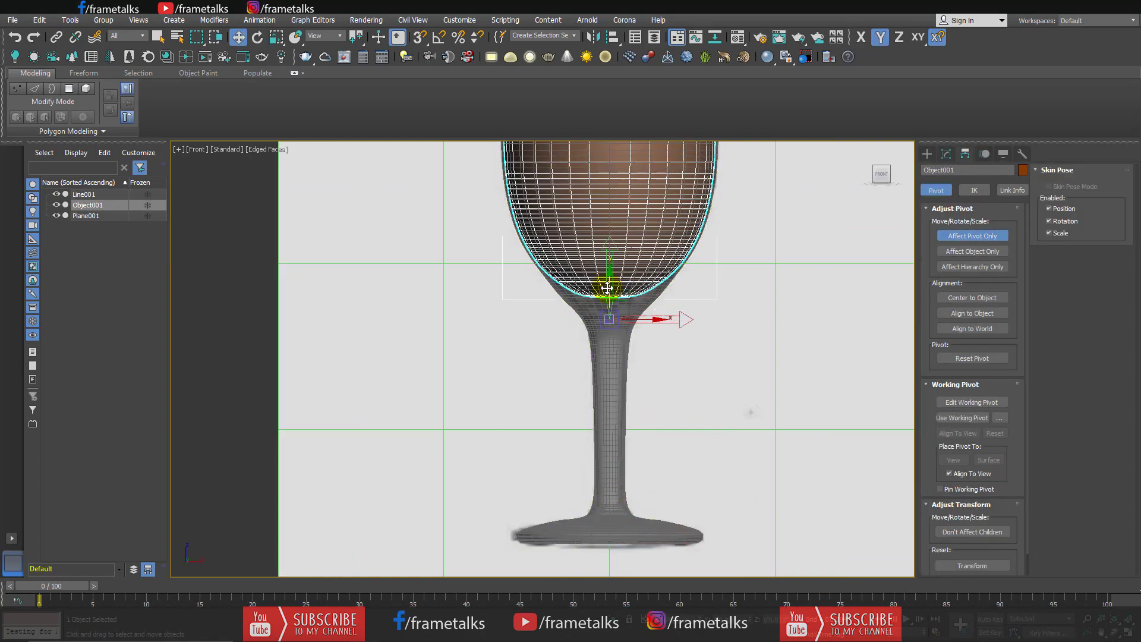
pyautogui.scroll(5, 616, 301)
pyautogui.click(972, 235)
pyautogui.hotkey('alt', 'w')
pyautogui.press('q')
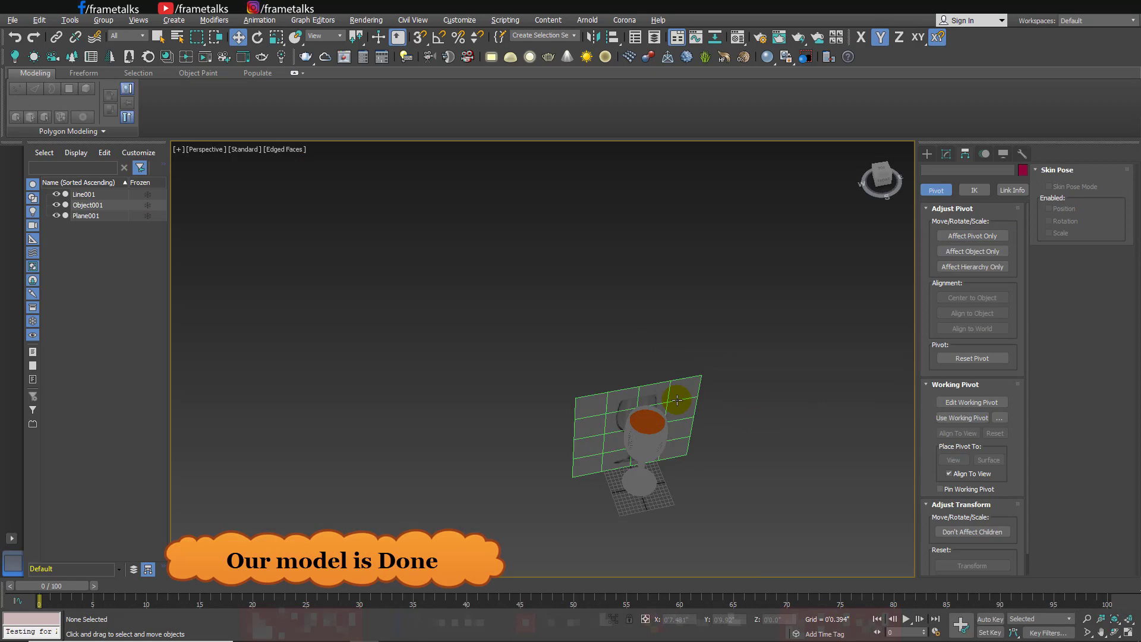
pyautogui.scroll(3, 677, 400)
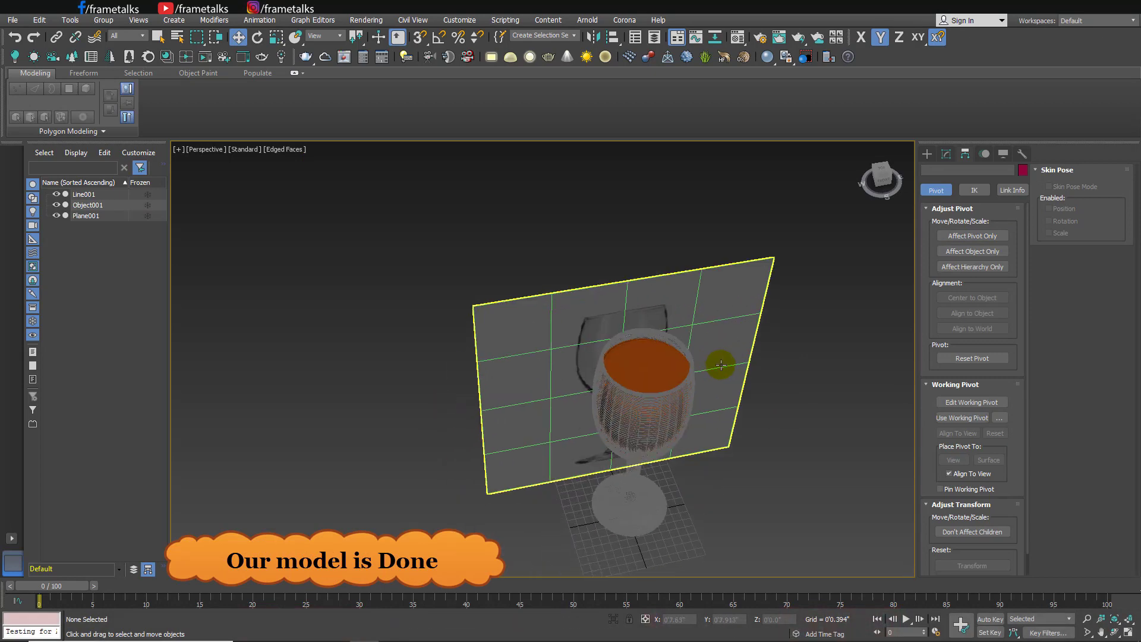
pyautogui.scroll(3, 707, 380)
pyautogui.press('F4')
pyautogui.click(621, 366)
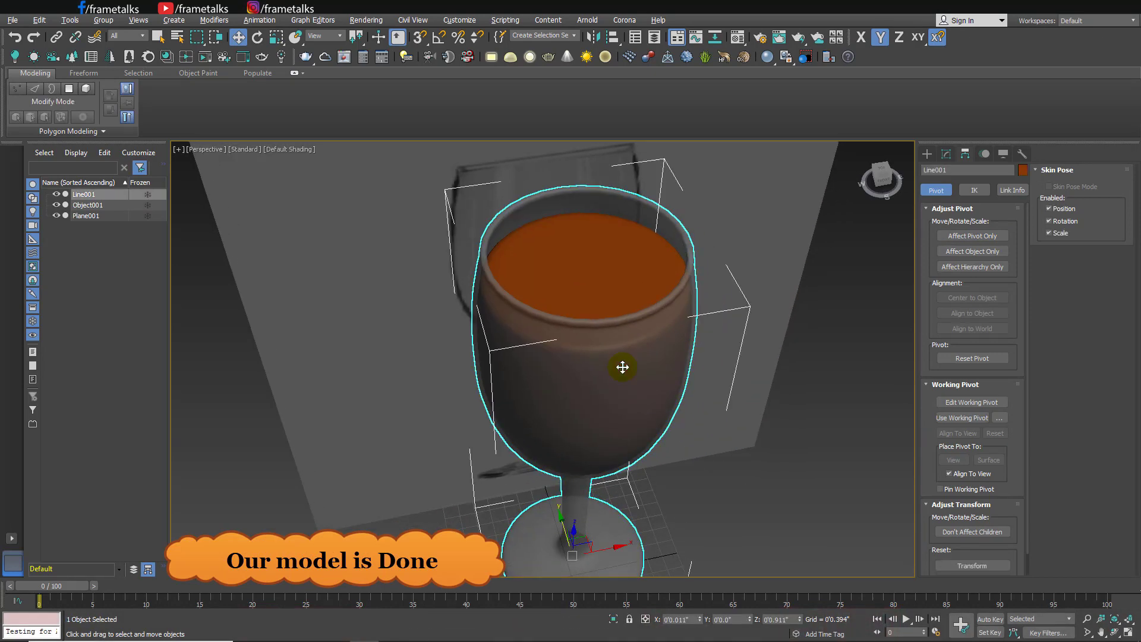
pyautogui.scroll(-3, 678, 416)
pyautogui.scroll(-3, 681, 416)
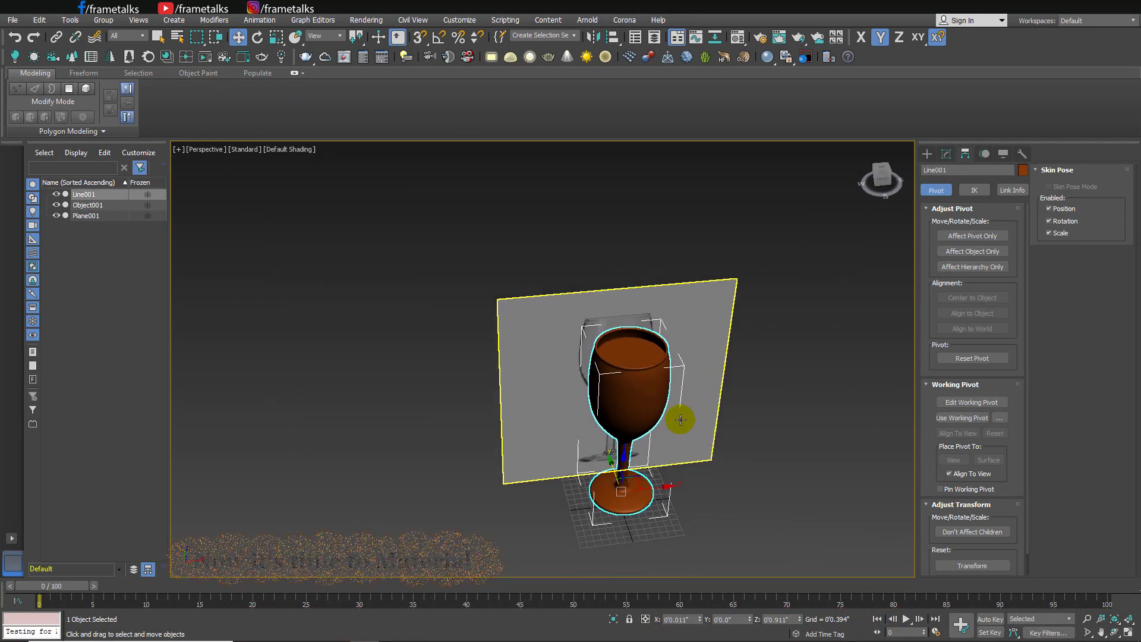
# Step: Apply the Material #2 slot to the glass and select its name for renaming
pyautogui.press('m')
pyautogui.click(782, 156)
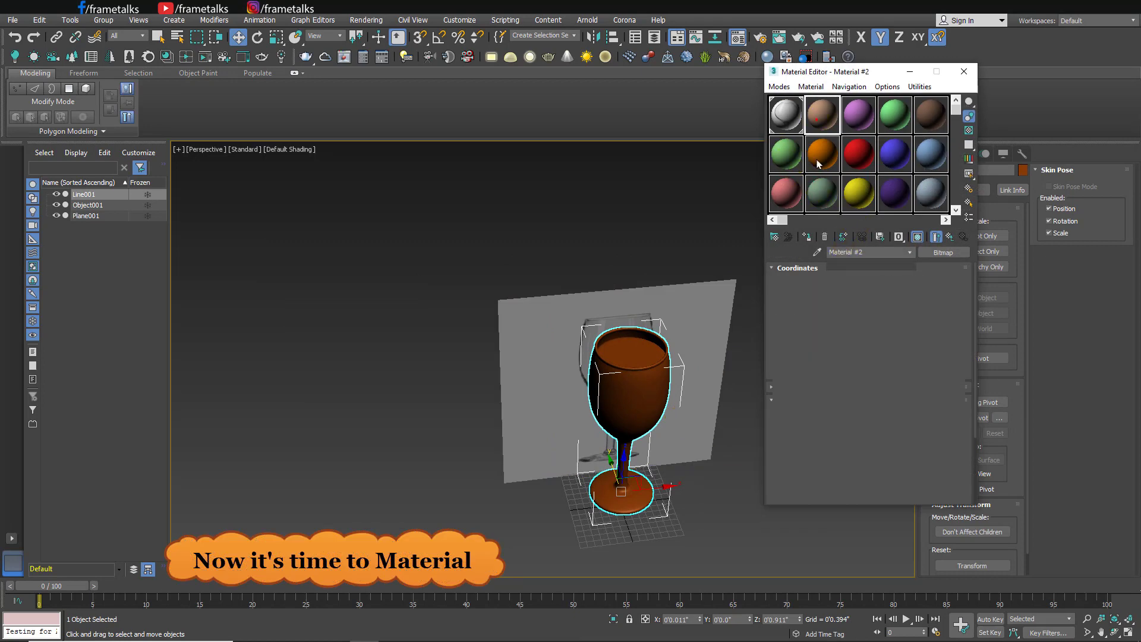
pyautogui.click(809, 238)
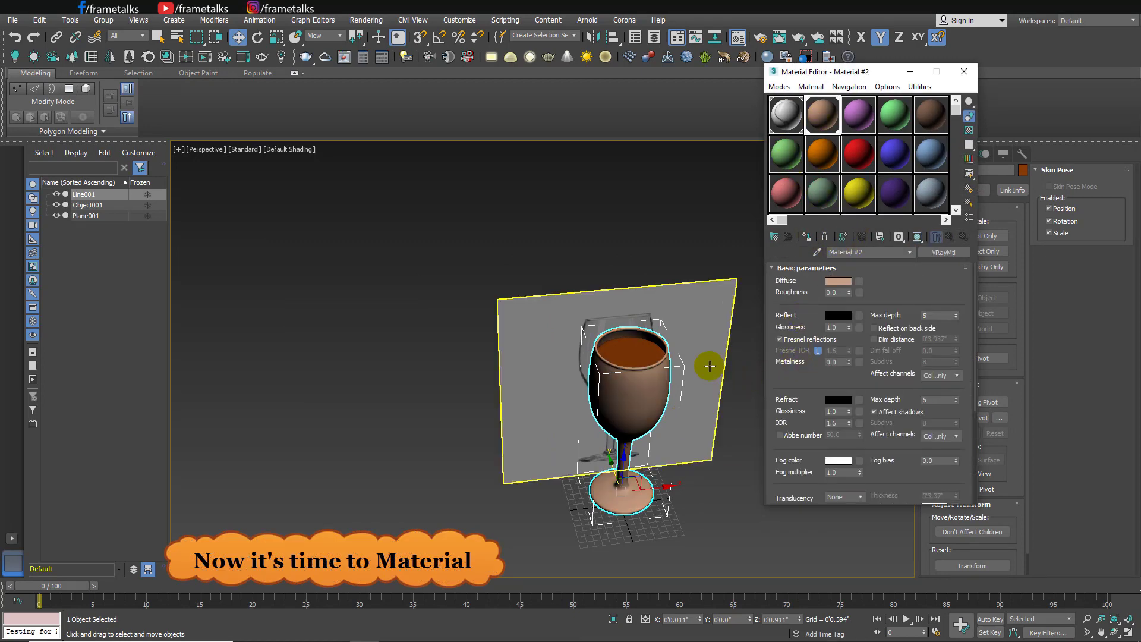
pyautogui.scroll(4, 709, 366)
pyautogui.click(844, 252)
pyautogui.write('Glass')
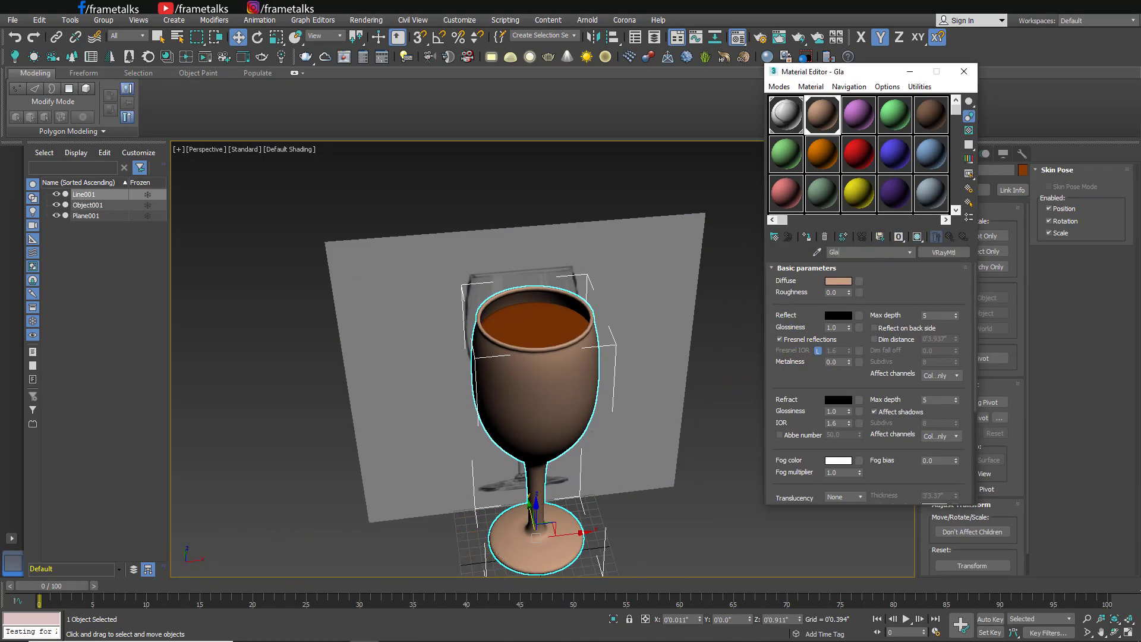
# Step: Set the Glass material's diffuse and reflection colours to white
pyautogui.click(838, 280)
pyautogui.click(352, 167)
pyautogui.click(440, 182)
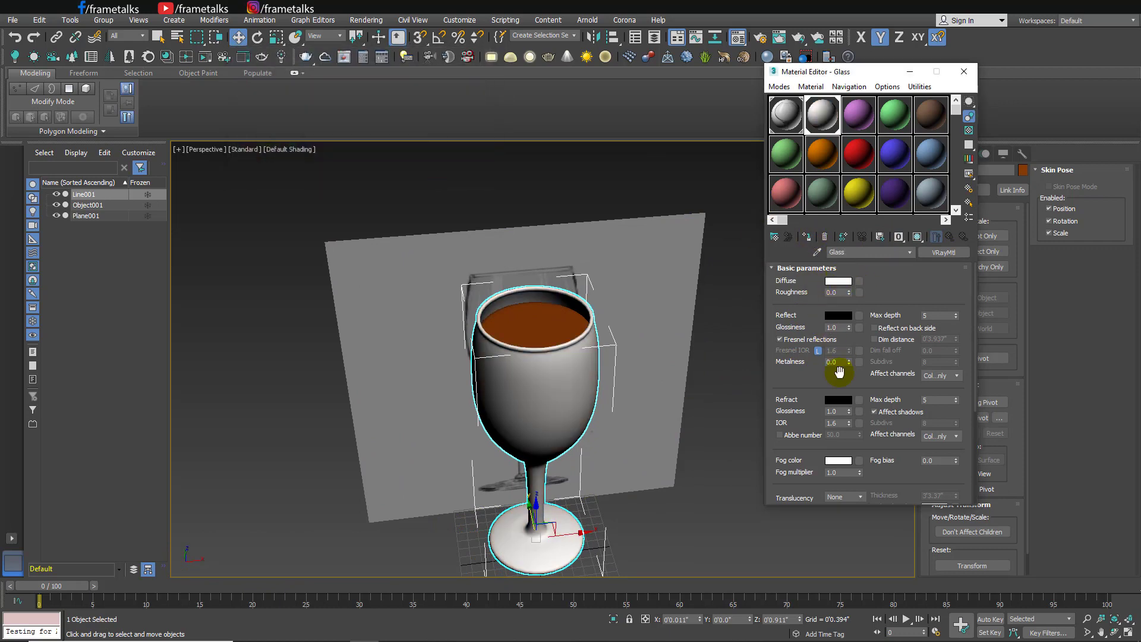
pyautogui.scroll(-2, 832, 381)
pyautogui.click(839, 270)
pyautogui.click(352, 166)
pyautogui.click(439, 182)
pyautogui.scroll(2, 816, 408)
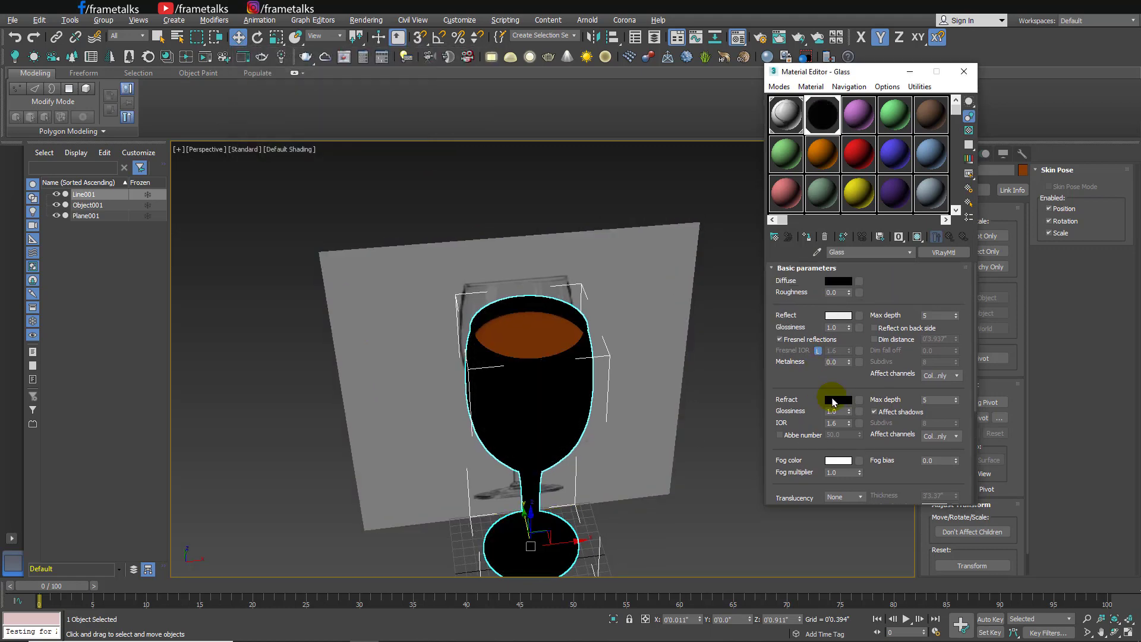
# Step: Make the glass diffuse black and its refraction colour white for full transparency
pyautogui.click(839, 315)
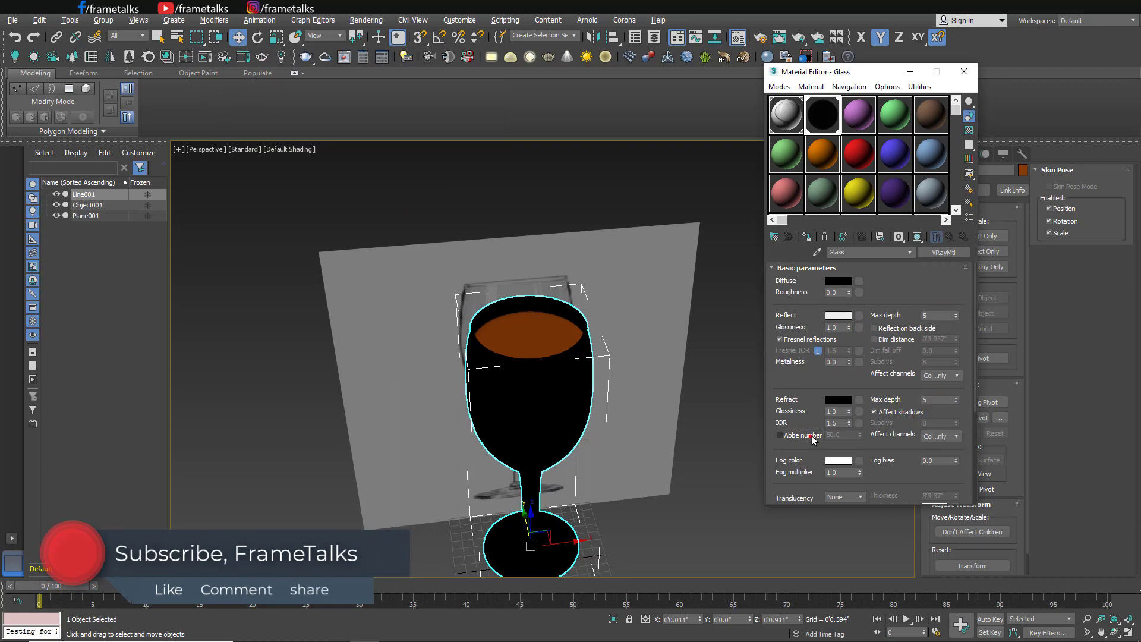
pyautogui.click(838, 399)
pyautogui.click(352, 167)
pyautogui.click(440, 183)
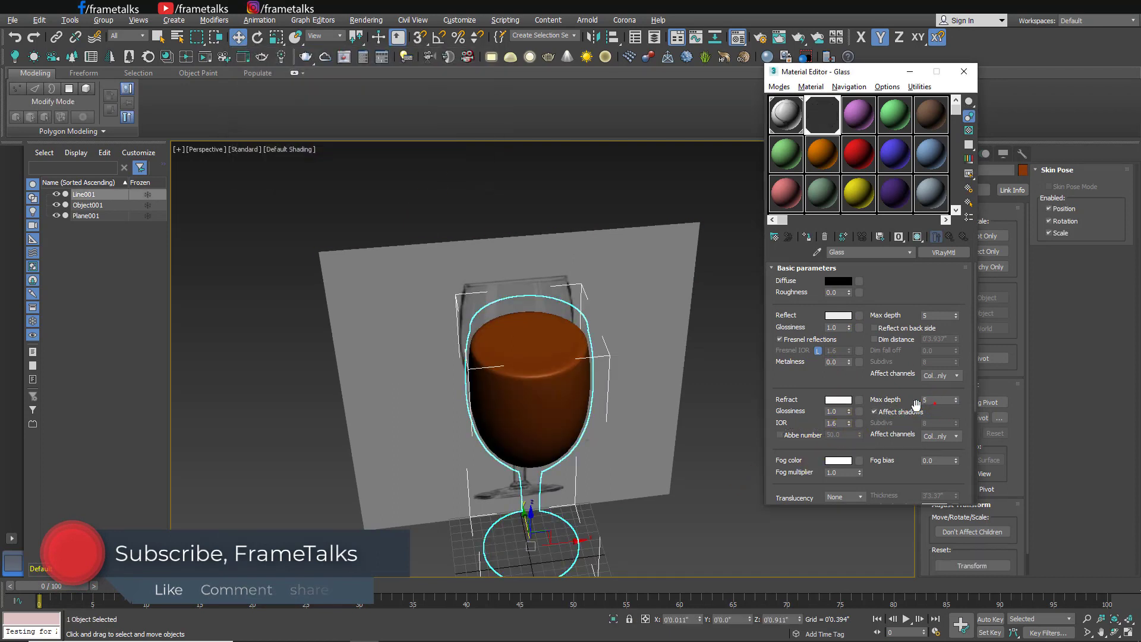
# Step: Tint the refraction fog a light grey-green and choose the BRDF shading type
pyautogui.scroll(-3, 840, 356)
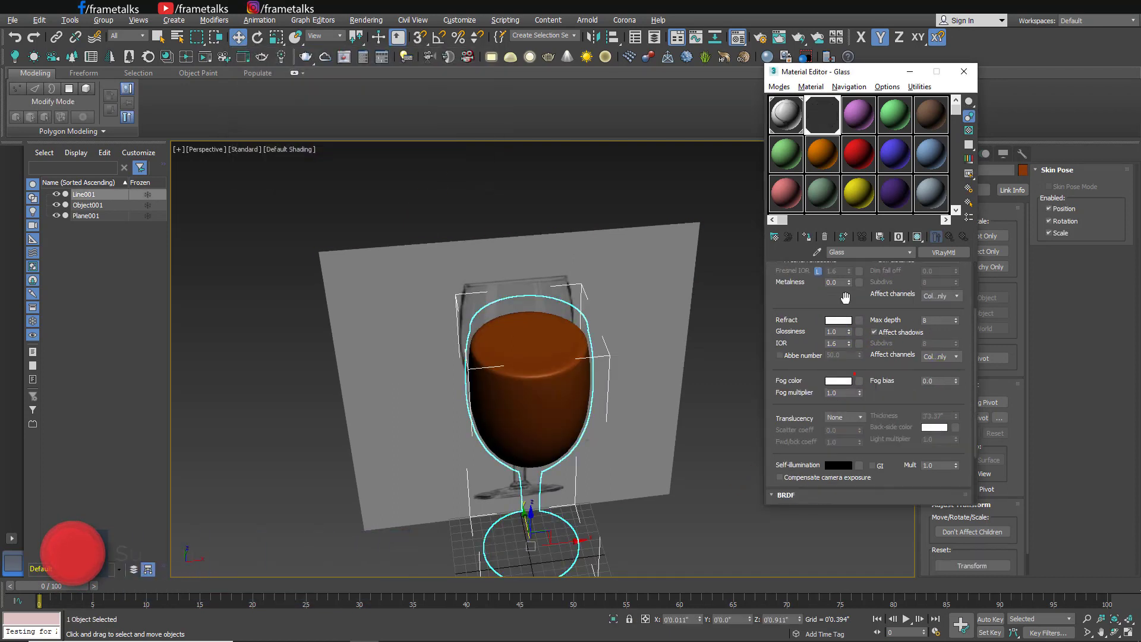
pyautogui.click(839, 381)
pyautogui.moveTo(280, 118)
pyautogui.mouseDown()
pyautogui.moveTo(280, 140)
pyautogui.moveTo(350, 140)
pyautogui.mouseUp()
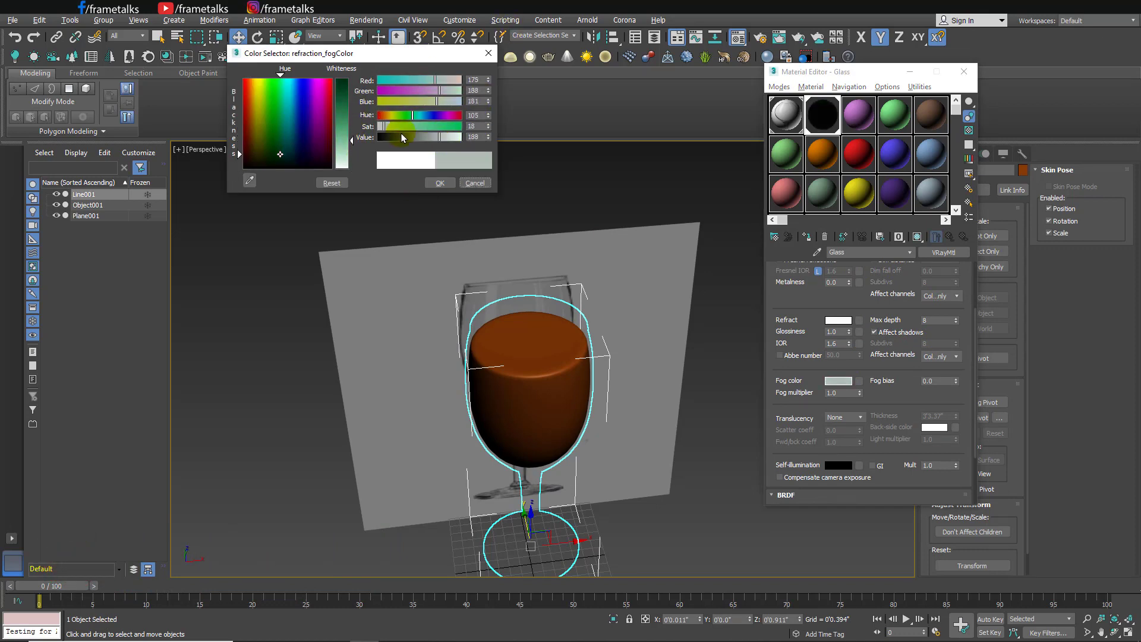
pyautogui.click(440, 183)
pyautogui.scroll(-3, 839, 416)
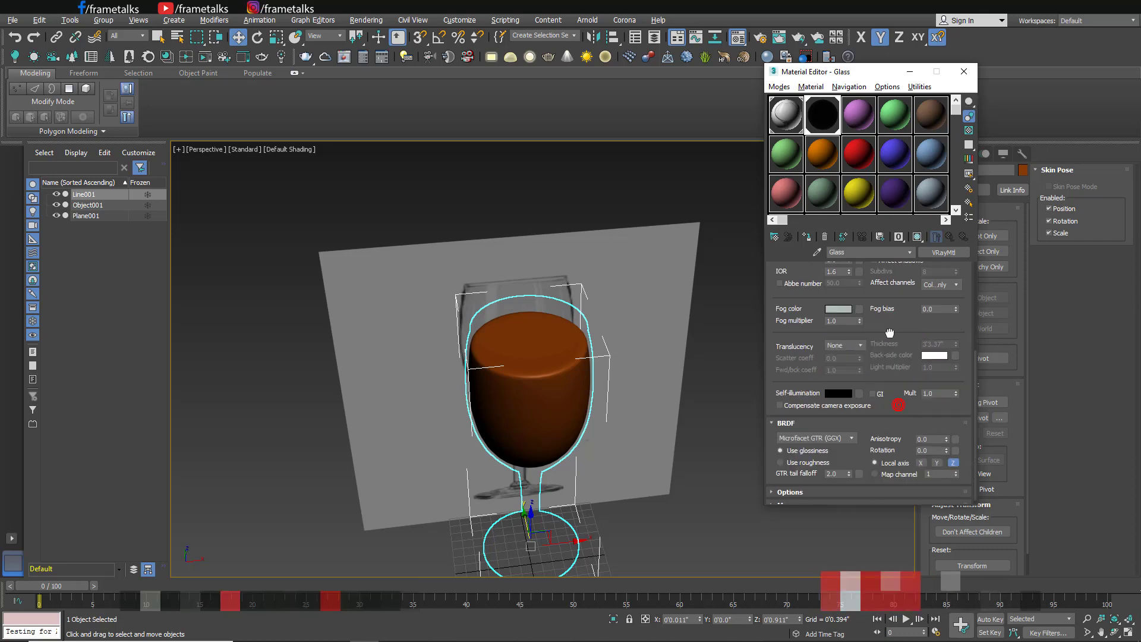
pyautogui.click(839, 432)
pyautogui.click(805, 452)
pyautogui.scroll(2, 893, 397)
pyautogui.scroll(1, 893, 397)
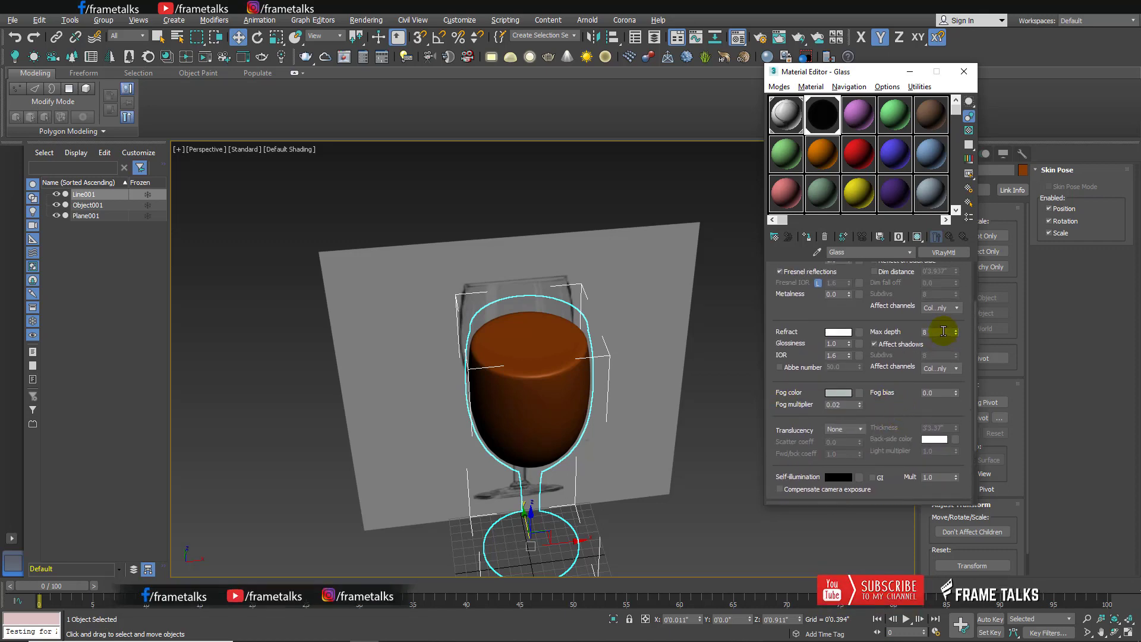
# Step: Hide the backdrop plane, close the Material Editor, and show edged faces on the glass
pyautogui.click(654, 404)
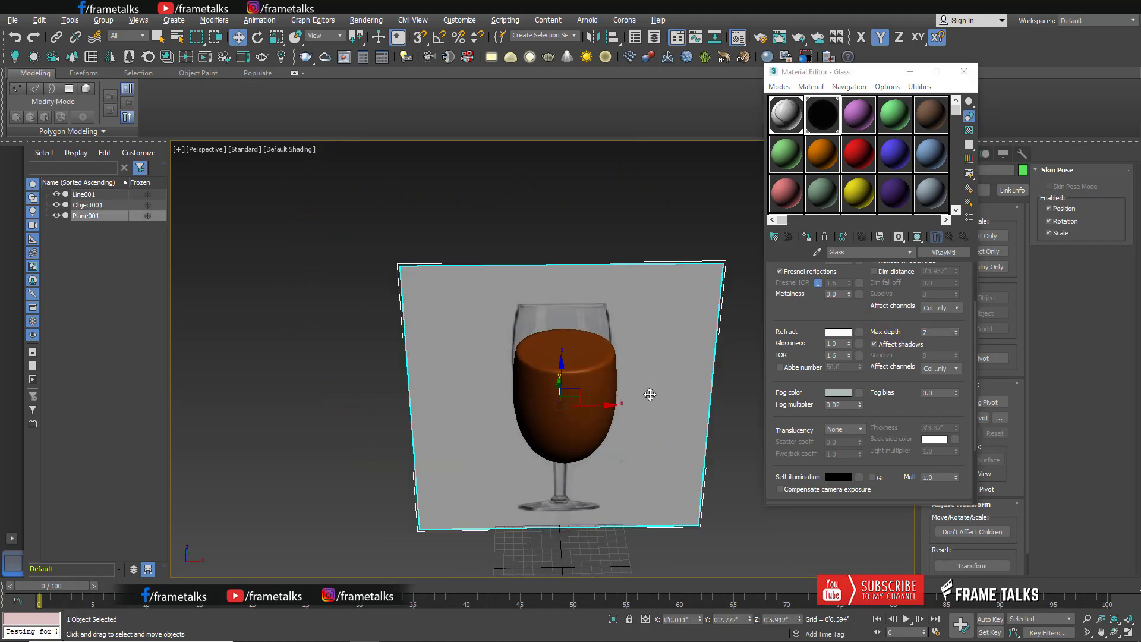
pyautogui.rightClick(645, 348)
pyautogui.click(674, 297)
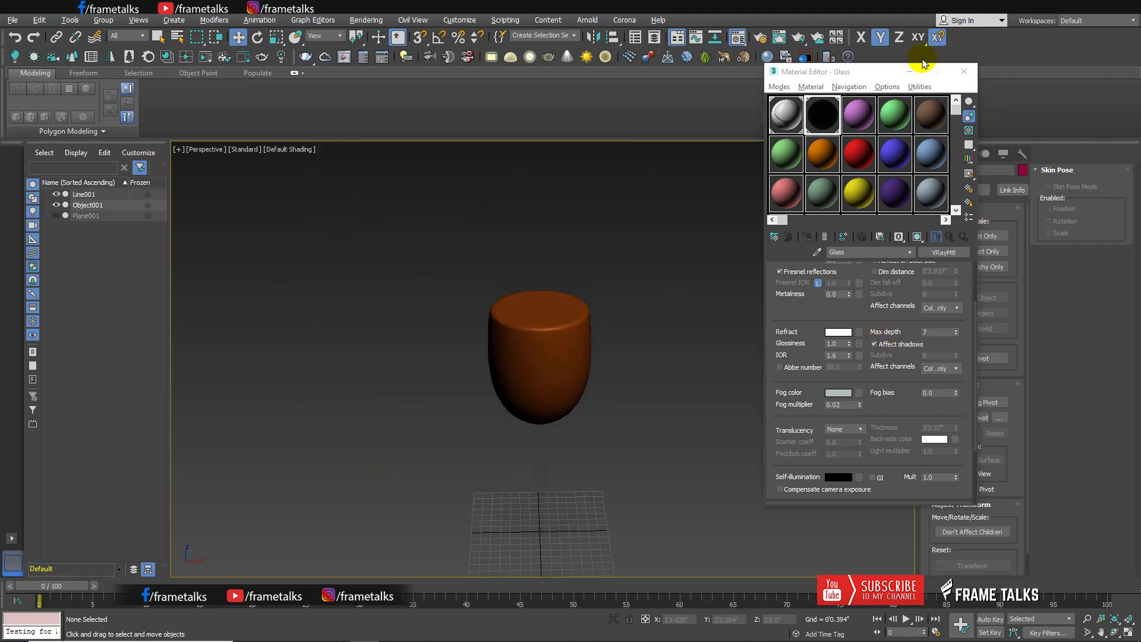
pyautogui.click(963, 71)
pyautogui.hotkey('ctrl', 'a')
pyautogui.press('F4')
pyautogui.keyDown('alt'); pyautogui.moveTo(631, 419); pyautogui.dragTo(591, 400, button='middle'); pyautogui.keyUp('alt')
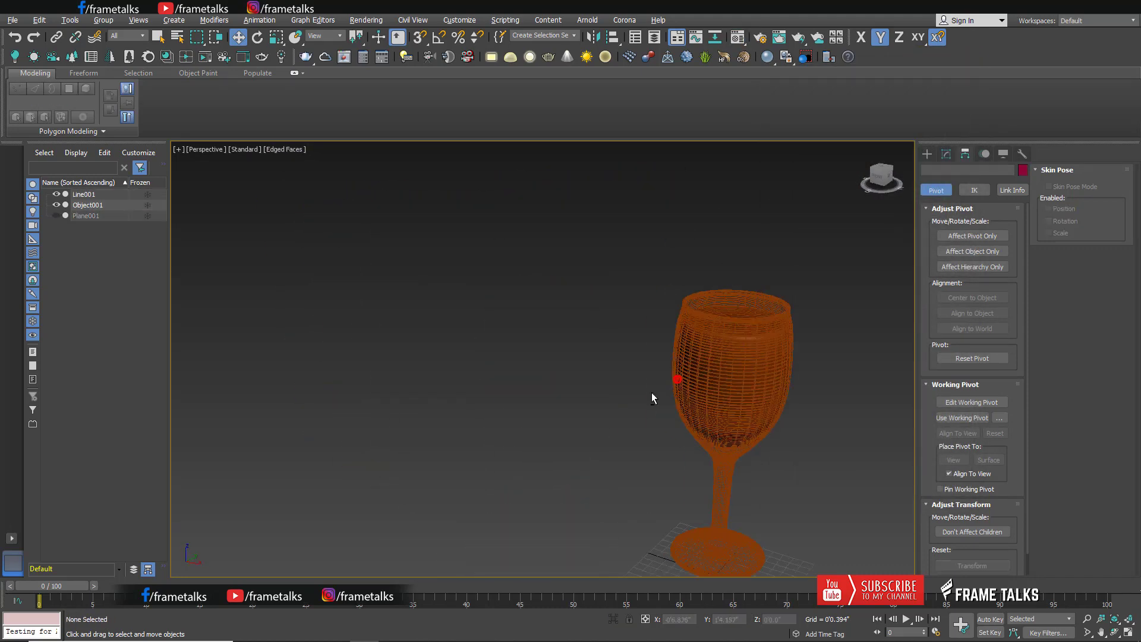
pyautogui.scroll(-3, 591, 400)
# Step: Create a Dome-type VRayLight and move it to the right of the glass
pyautogui.click(831, 353)
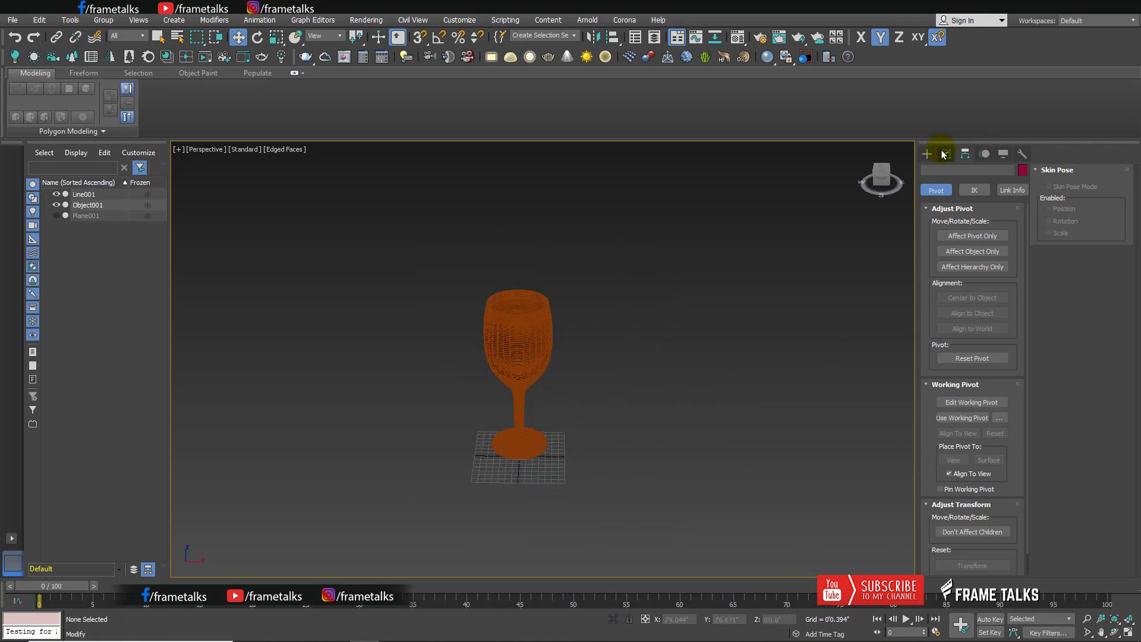
pyautogui.click(927, 154)
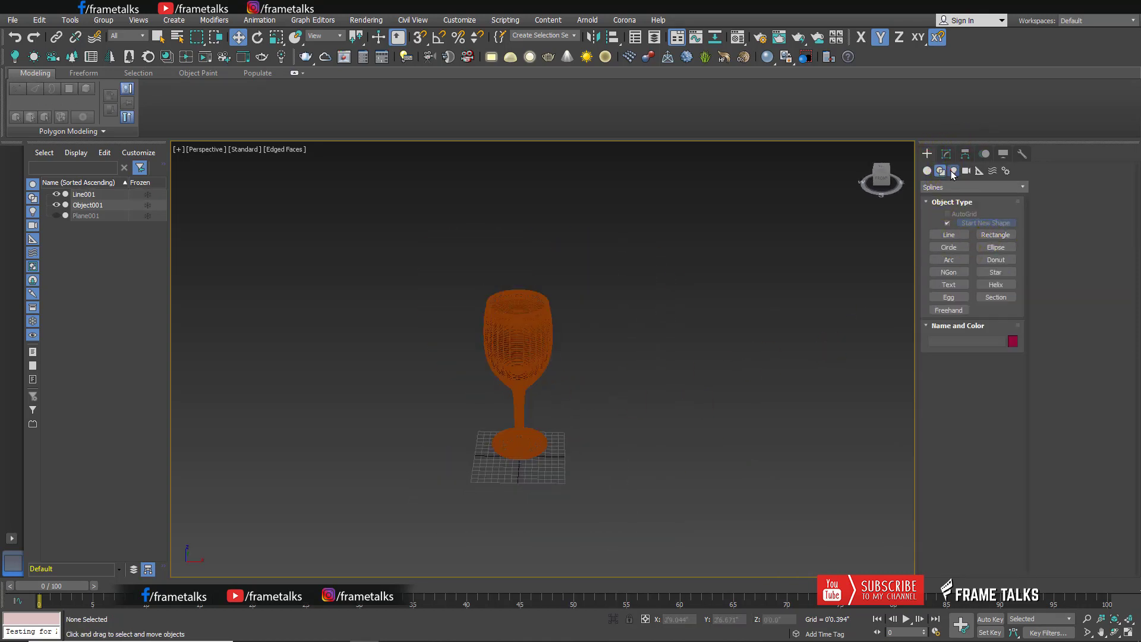
pyautogui.click(952, 172)
pyautogui.click(950, 188)
pyautogui.click(945, 233)
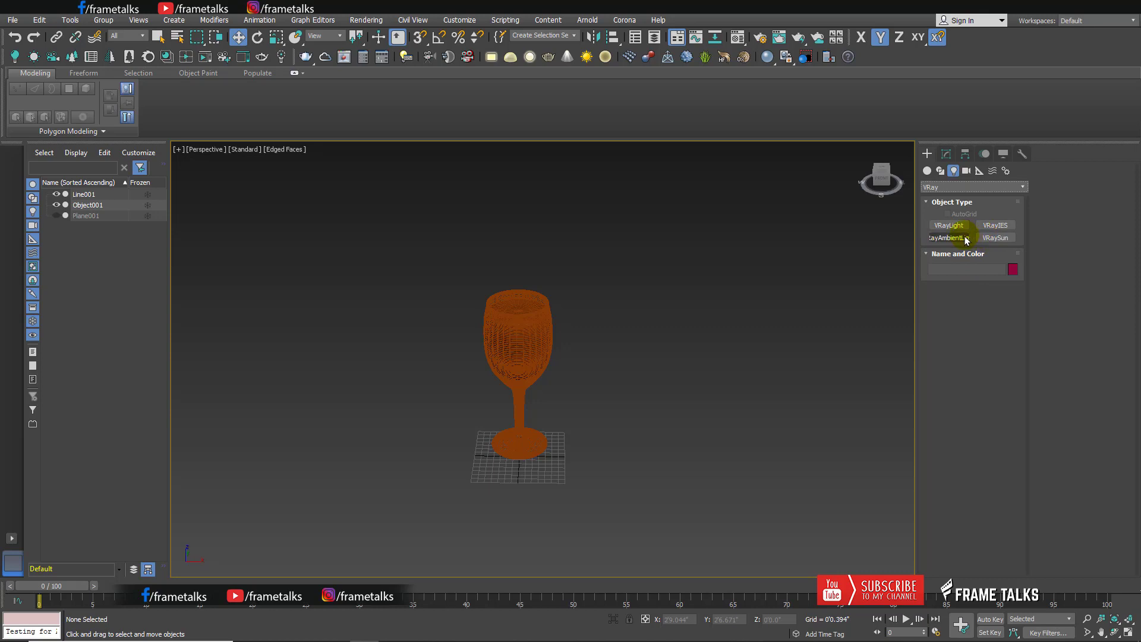
pyautogui.click(951, 225)
pyautogui.click(992, 303)
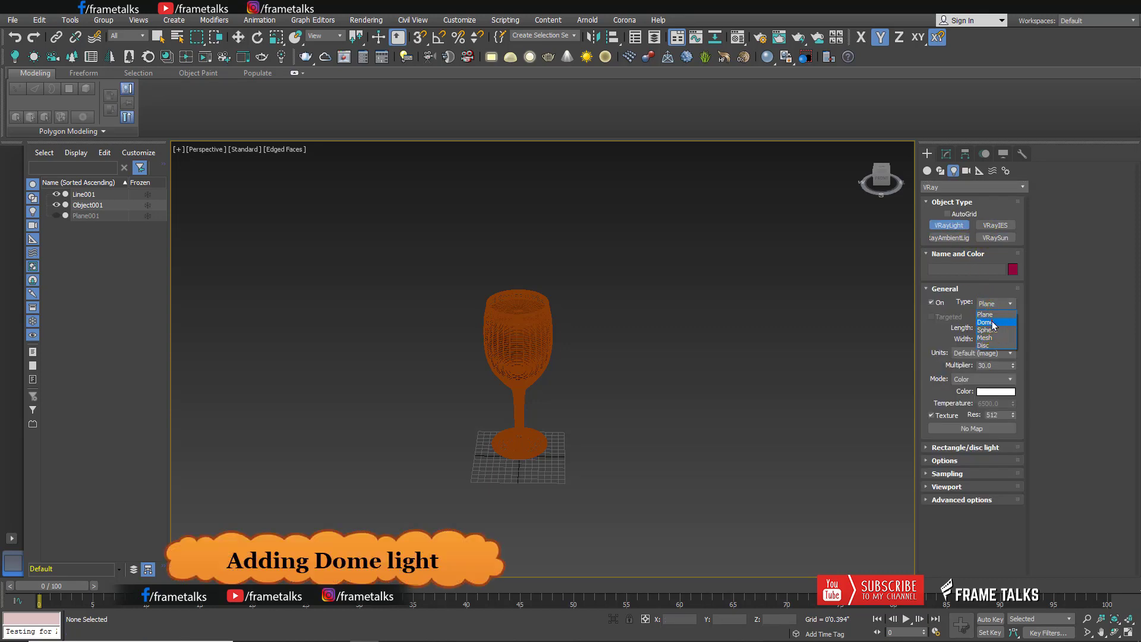
pyautogui.click(992, 322)
pyautogui.click(601, 473)
pyautogui.press('w')
pyautogui.moveTo(642, 475); pyautogui.dragTo(671, 475)
# Step: Expand the dome light's Dome light, Options, Sampling and Viewport rollouts for review
pyautogui.click(945, 156)
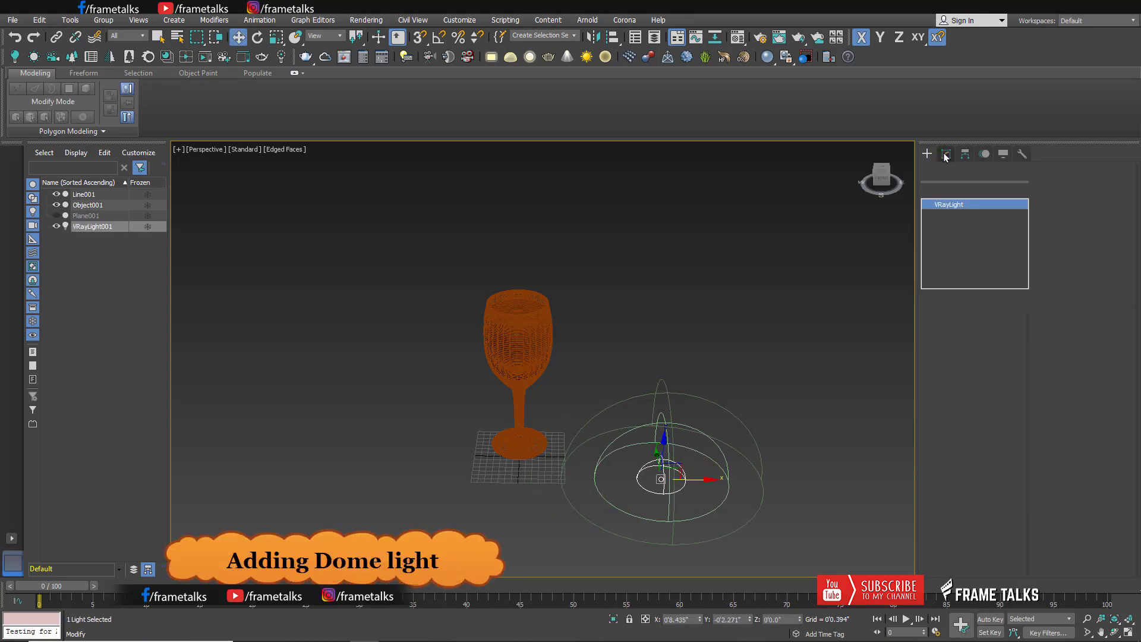
pyautogui.press('m')
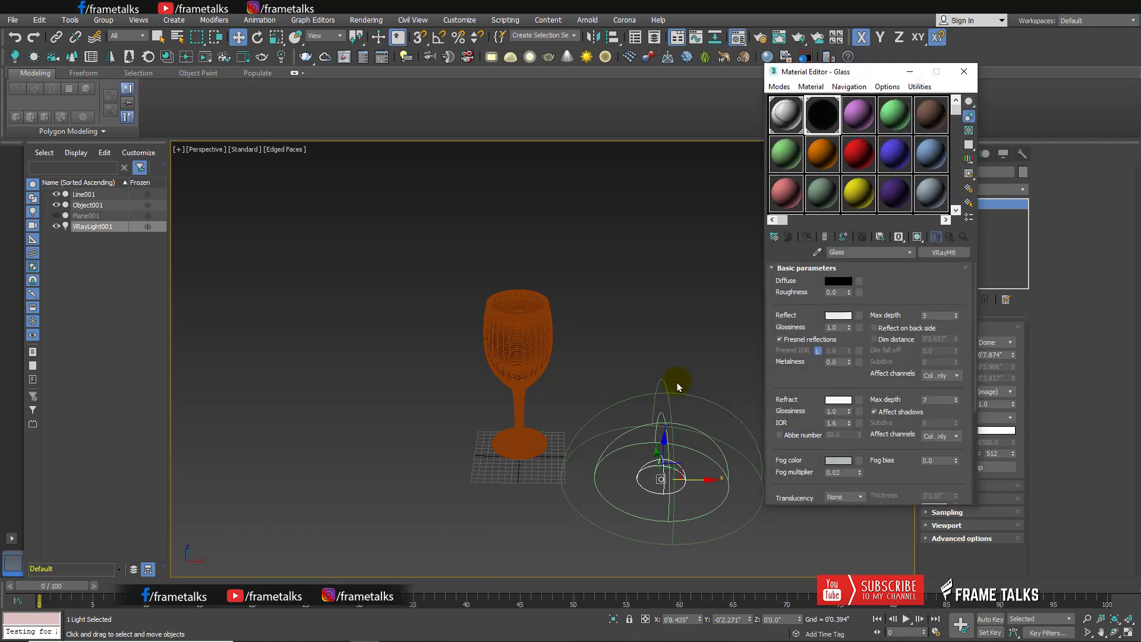
pyautogui.moveTo(856, 74); pyautogui.dragTo(307, 110)
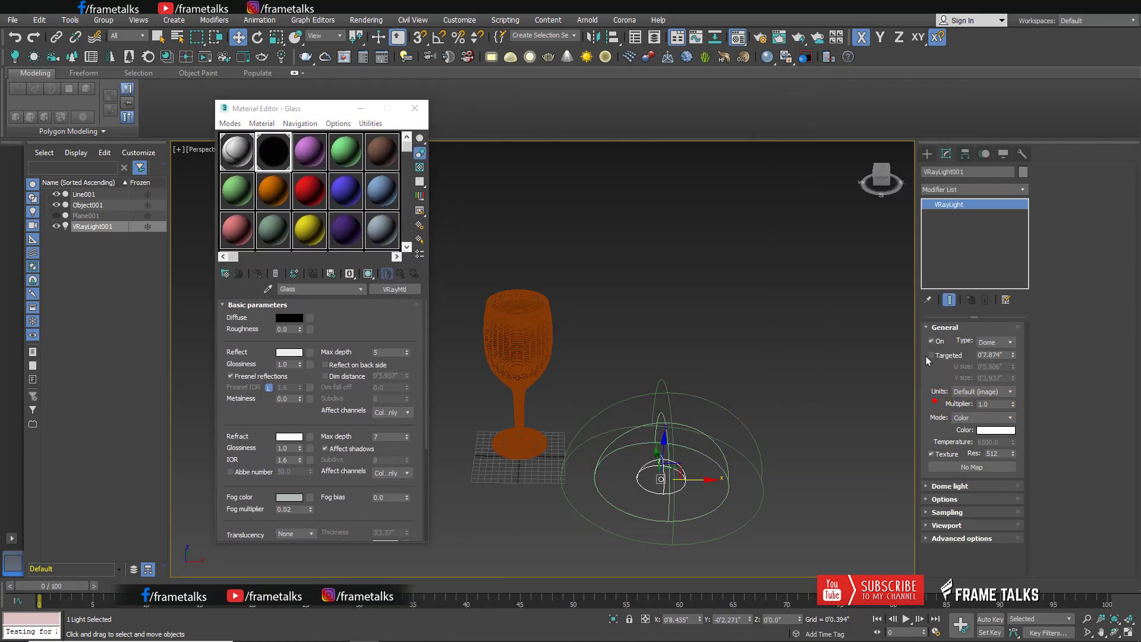
pyautogui.click(946, 487)
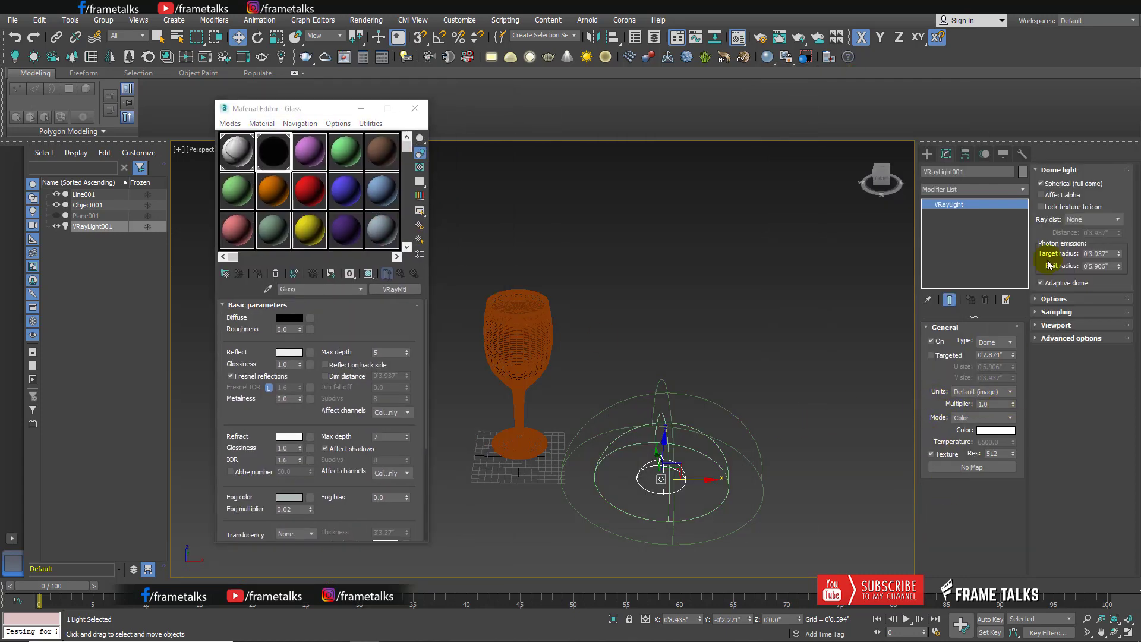
pyautogui.click(1055, 298)
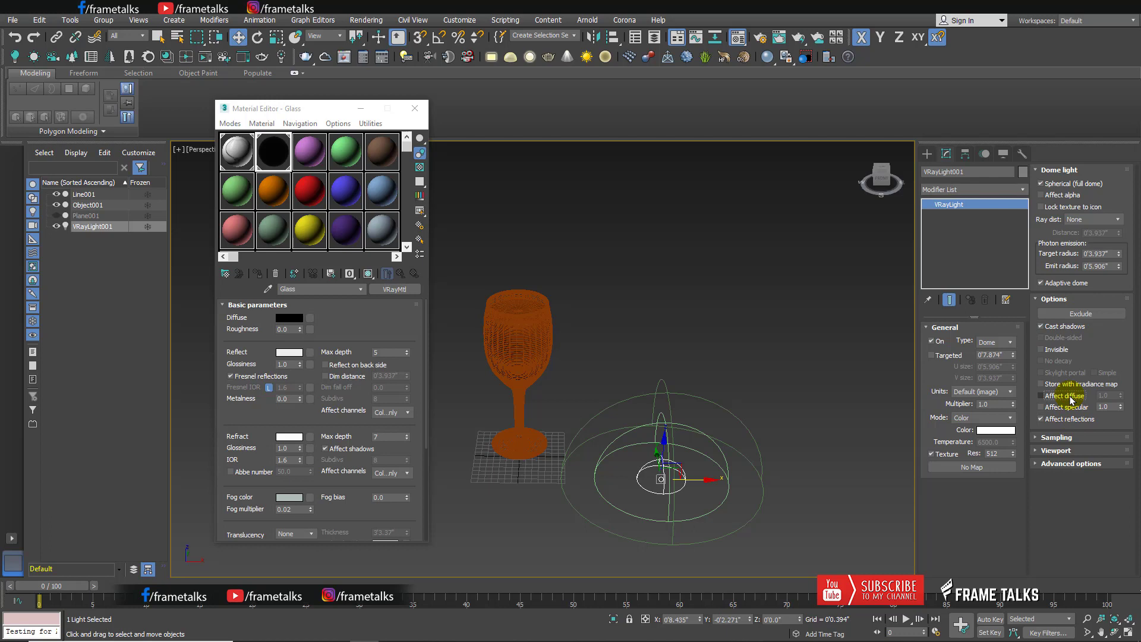
pyautogui.click(1068, 439)
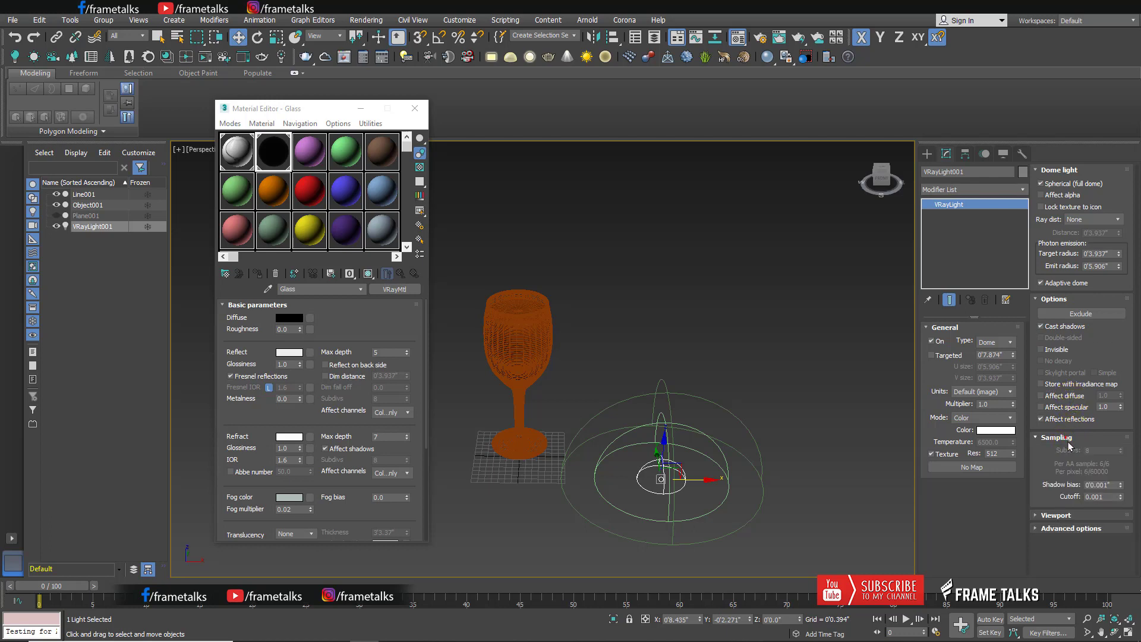
pyautogui.click(1068, 516)
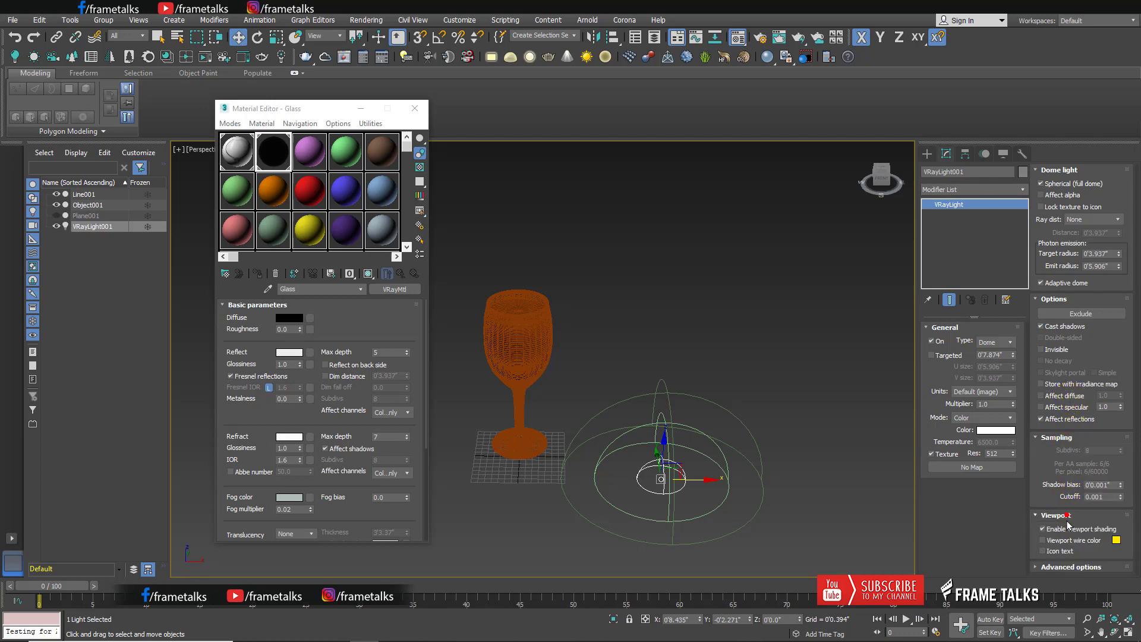
pyautogui.click(1049, 441)
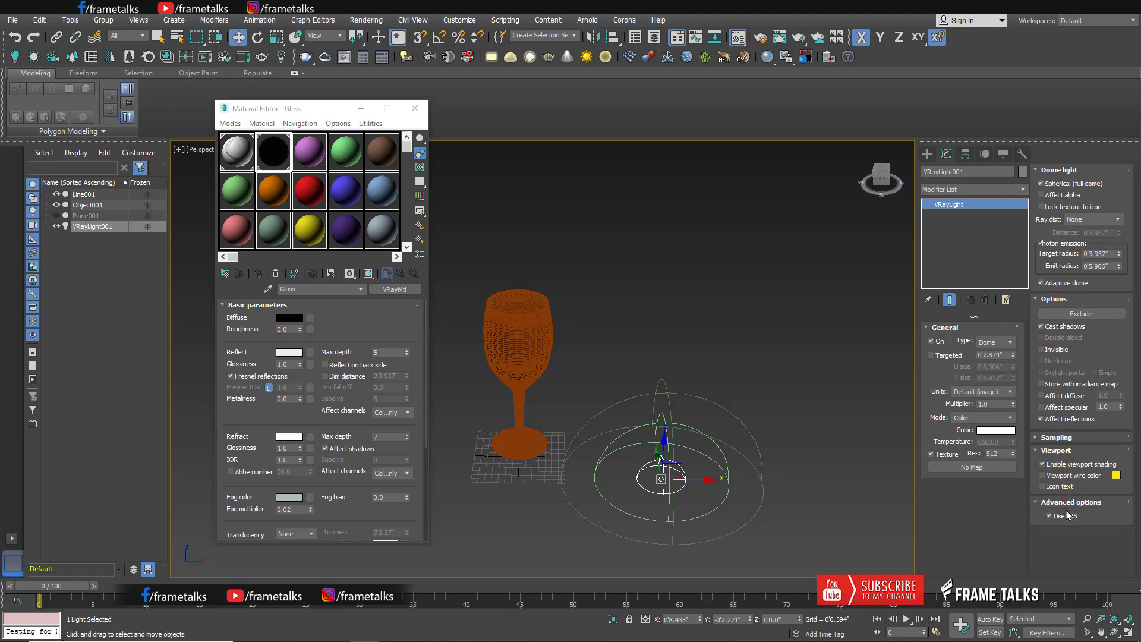
pyautogui.click(1056, 437)
# Step: Give the dome light a VRayHDRI map with a studio HDR image, instanced into a Material Editor slot
pyautogui.click(972, 467)
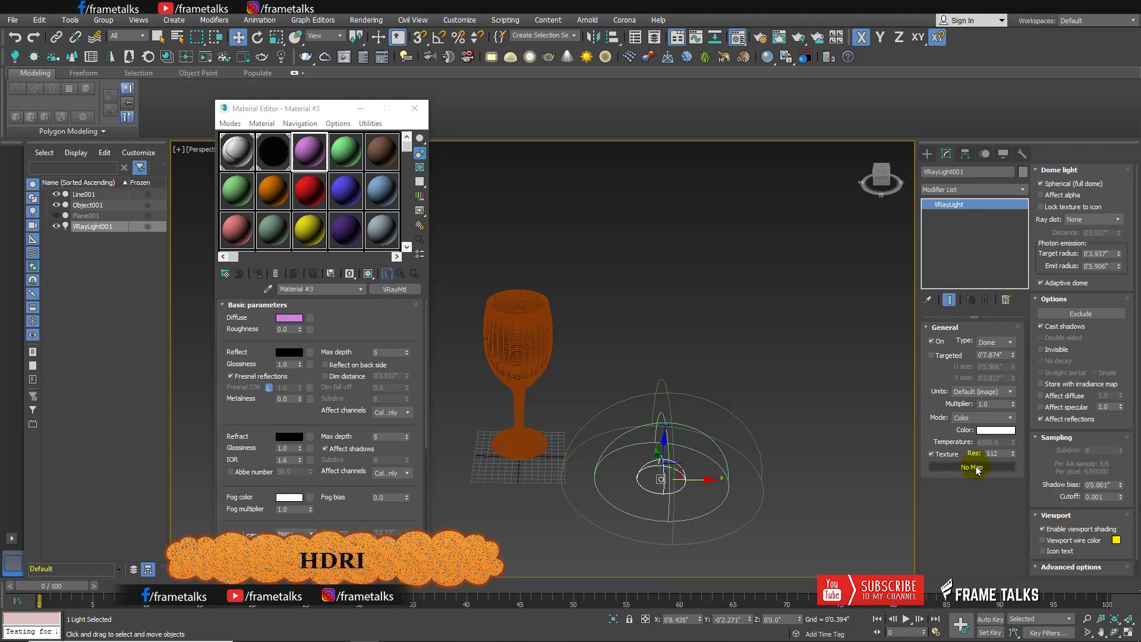
pyautogui.doubleClick(505, 309)
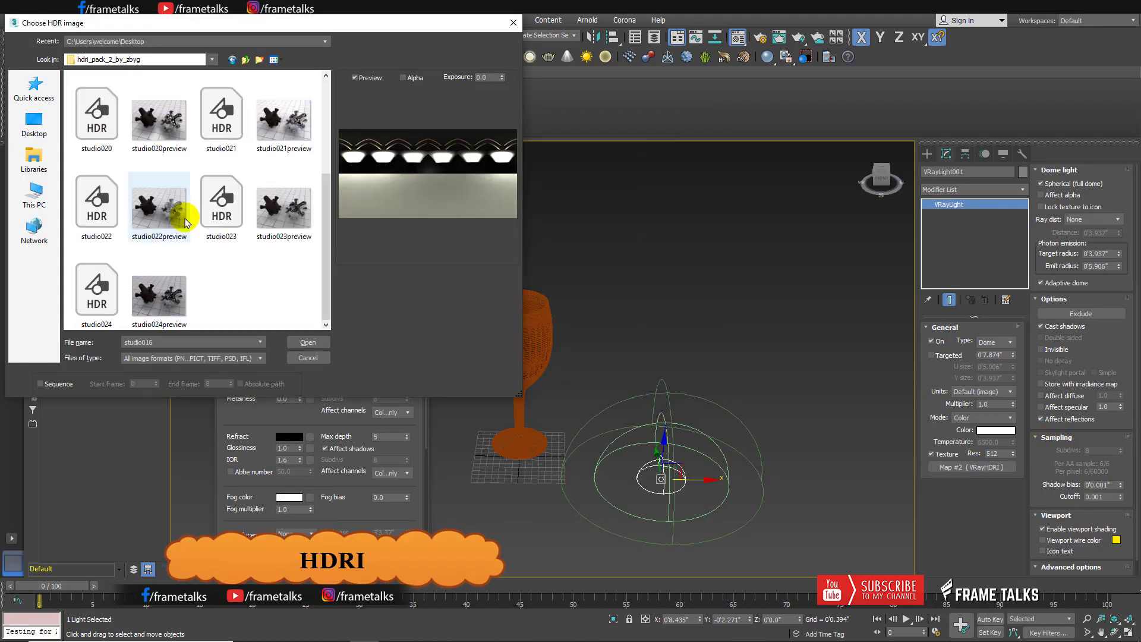
pyautogui.click(218, 209)
pyautogui.doubleClick(218, 209)
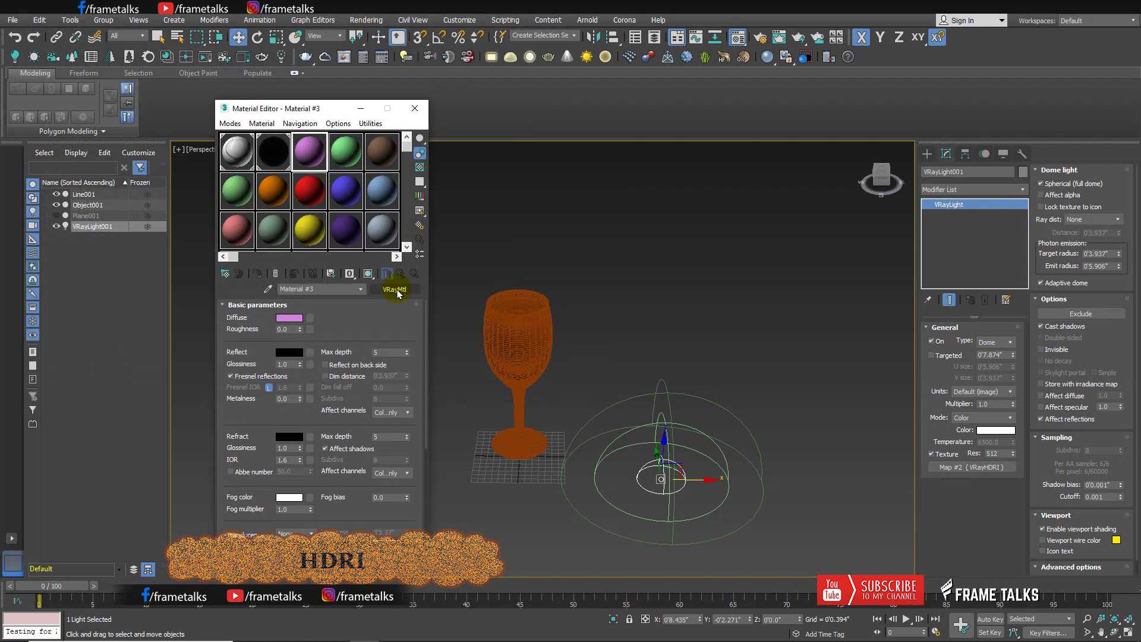
pyautogui.moveTo(429, 319); pyautogui.dragTo(309, 152)
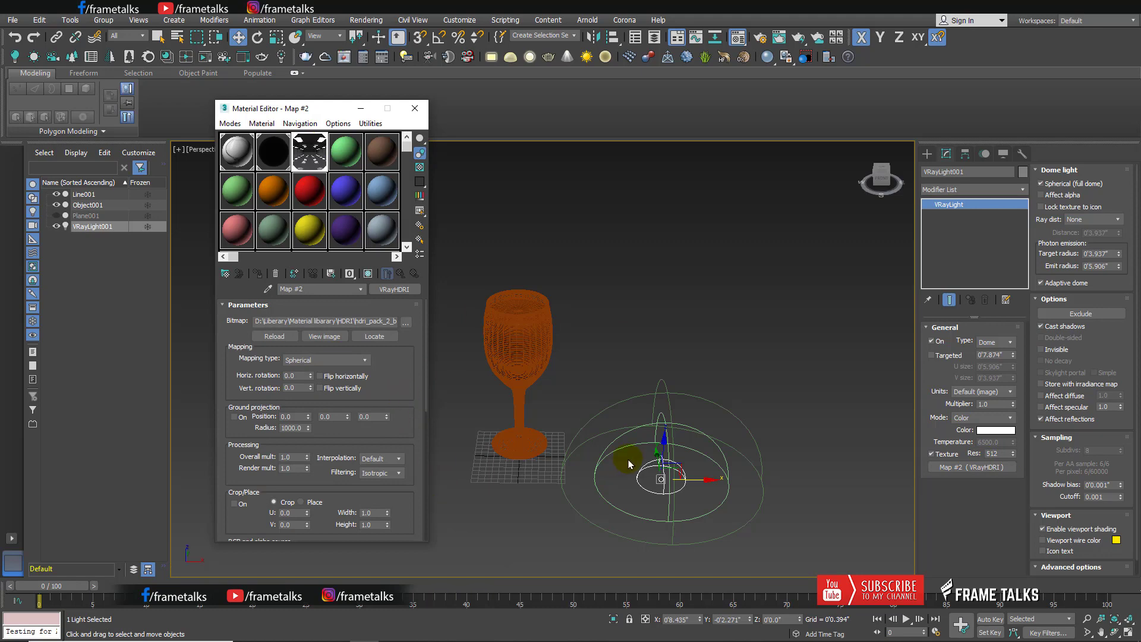
pyautogui.keyDown('alt'); pyautogui.moveTo(764, 398); pyautogui.dragTo(796, 380, button='middle'); pyautogui.keyUp('alt')
# Step: Draw the backdrop profile line in the Front view from above the glass along the floor
pyautogui.scroll(-3, 772, 386)
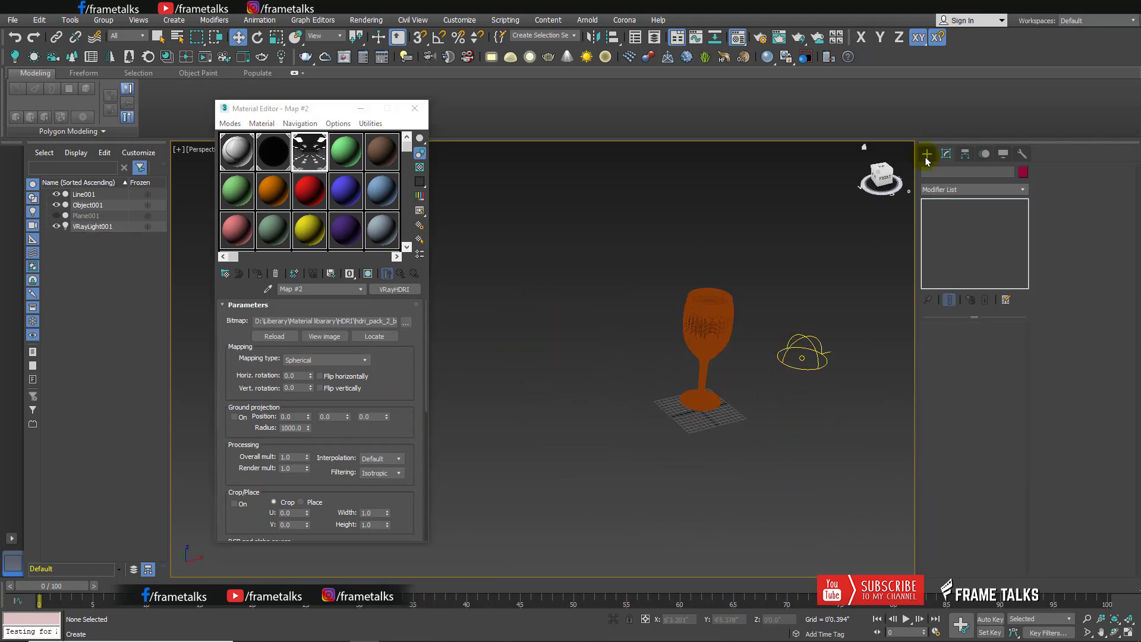
pyautogui.click(927, 154)
pyautogui.click(939, 171)
pyautogui.click(948, 235)
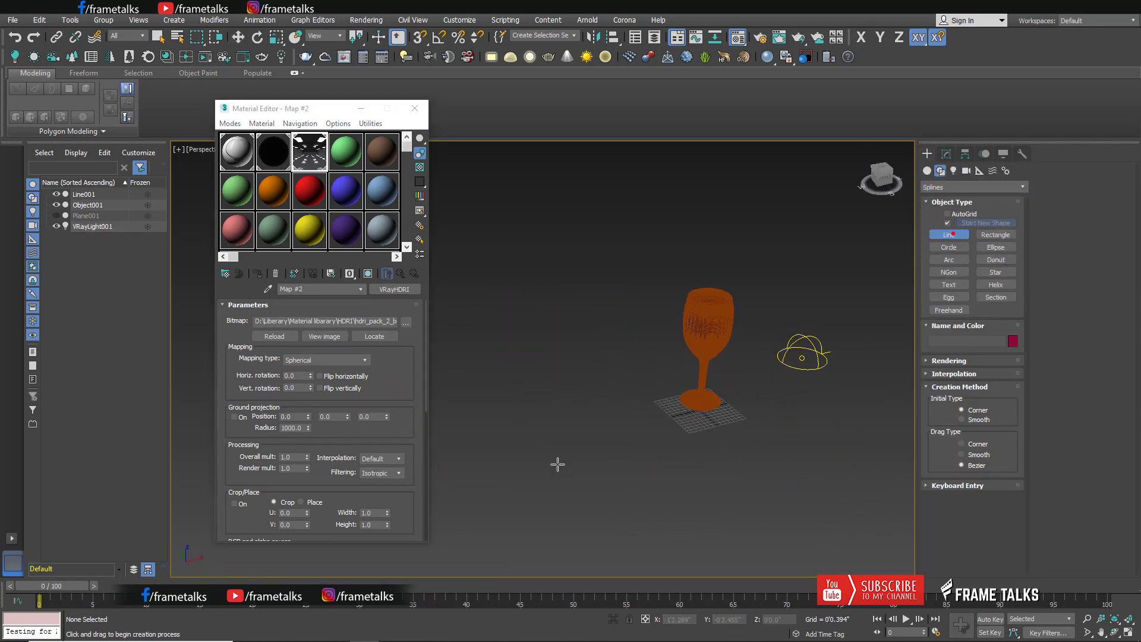
pyautogui.press('f')
pyautogui.scroll(-3, 677, 348)
pyautogui.click(530, 177)
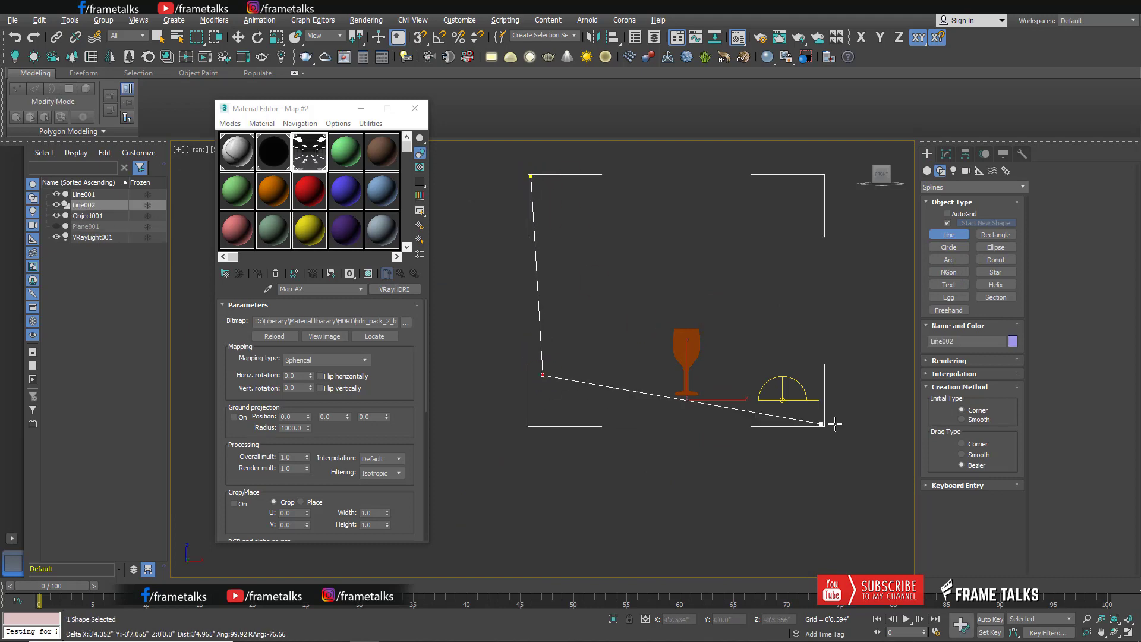
pyautogui.click(896, 375)
pyautogui.rightClick(896, 380)
# Step: Flatten the bottom segment of the backdrop line by moving its points
pyautogui.click(946, 153)
pyautogui.press('1')
pyautogui.moveTo(532, 389)
pyautogui.mouseDown()
pyautogui.moveTo(551, 350)
pyautogui.moveTo(496, 430)
pyautogui.mouseUp()
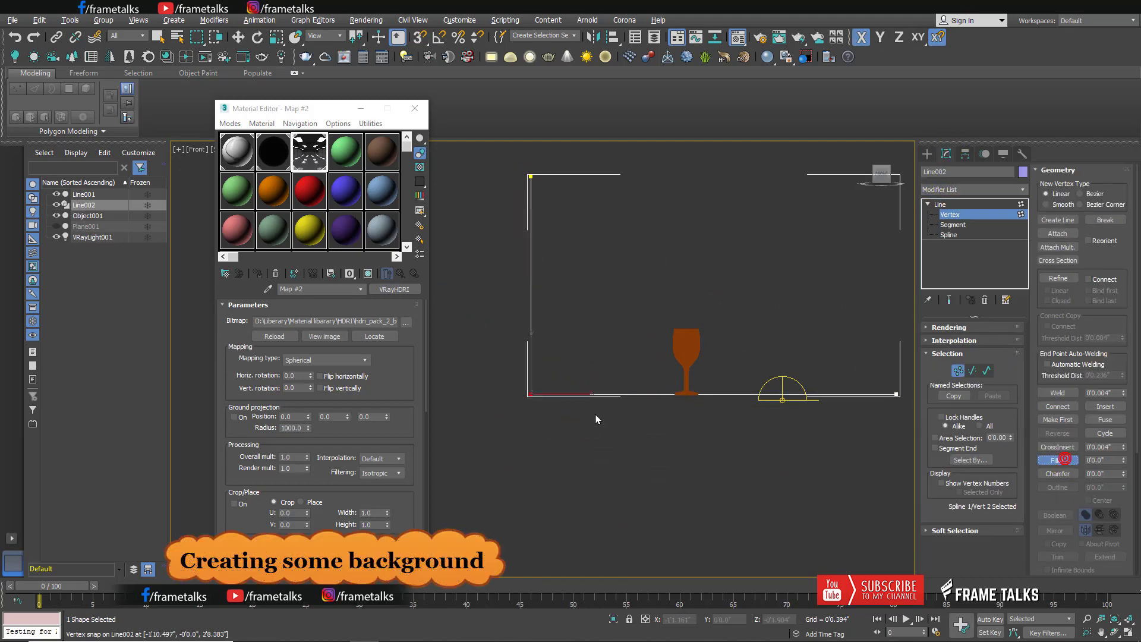
pyautogui.click(989, 205)
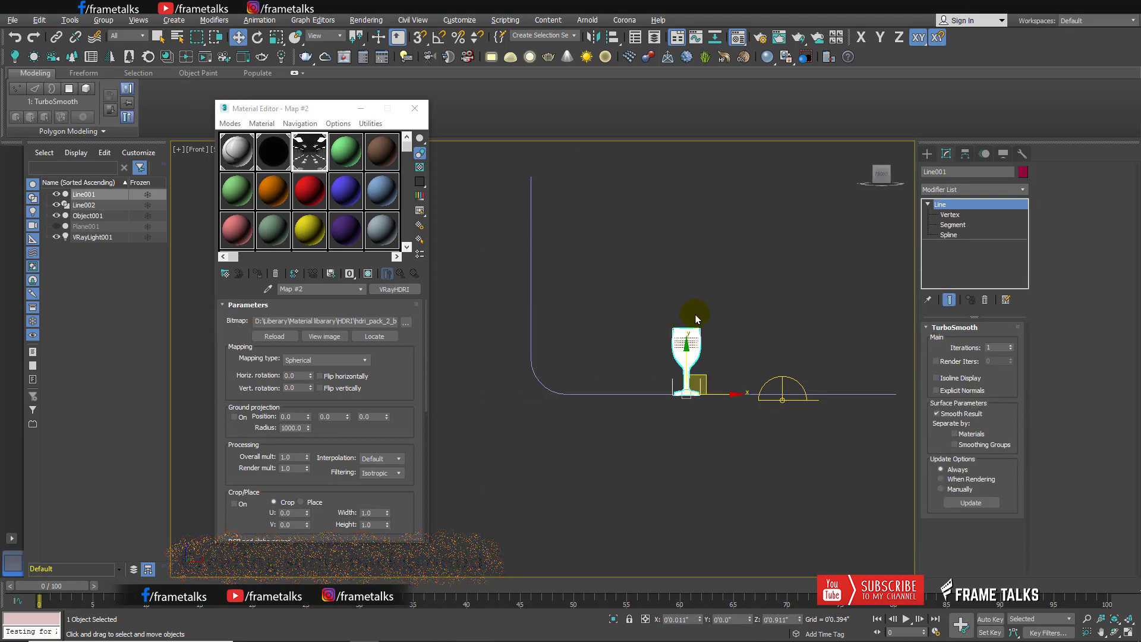
pyautogui.hotkey('alt', 'w')
pyautogui.hotkey('alt', 'w')
# Step: Outline the backdrop spline and extrude it 74.839 into a solid curved wall
pyautogui.click(949, 235)
pyautogui.hotkey('ctrl', 'a')
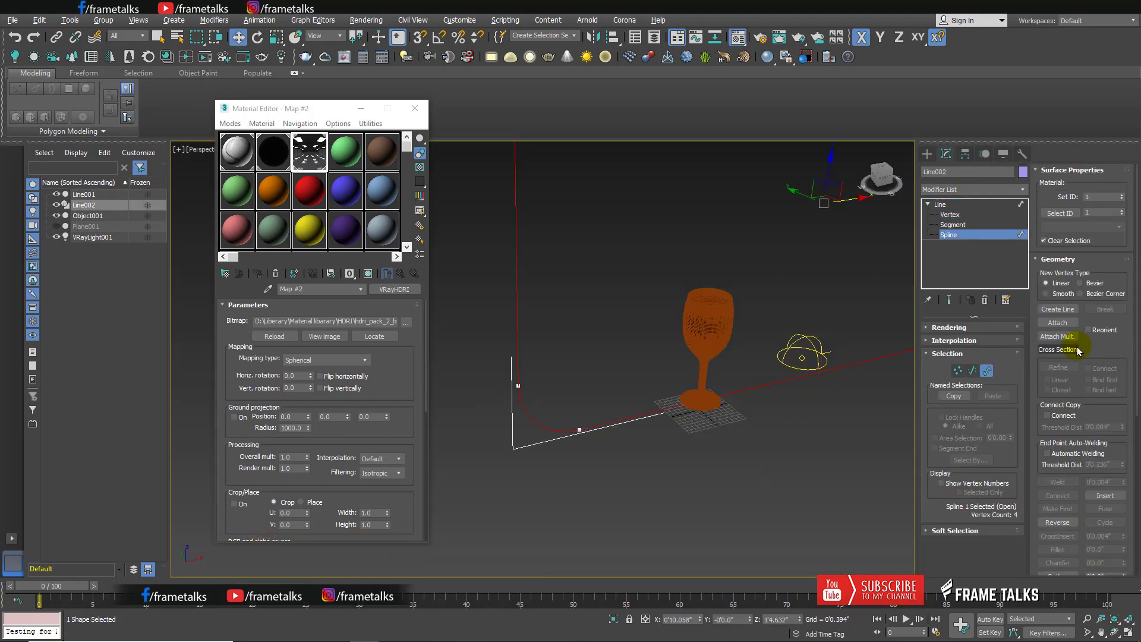
pyautogui.scroll(-3, 1072, 416)
pyautogui.scroll(-3, 1059, 523)
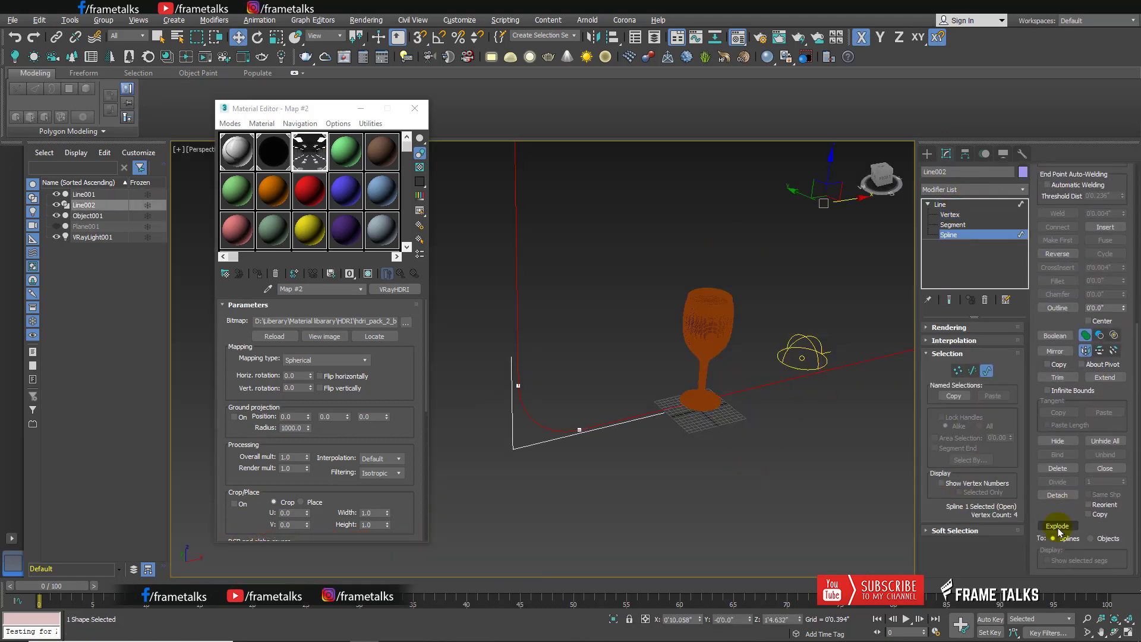
pyautogui.click(1066, 309)
pyautogui.click(975, 189)
pyautogui.click(960, 333)
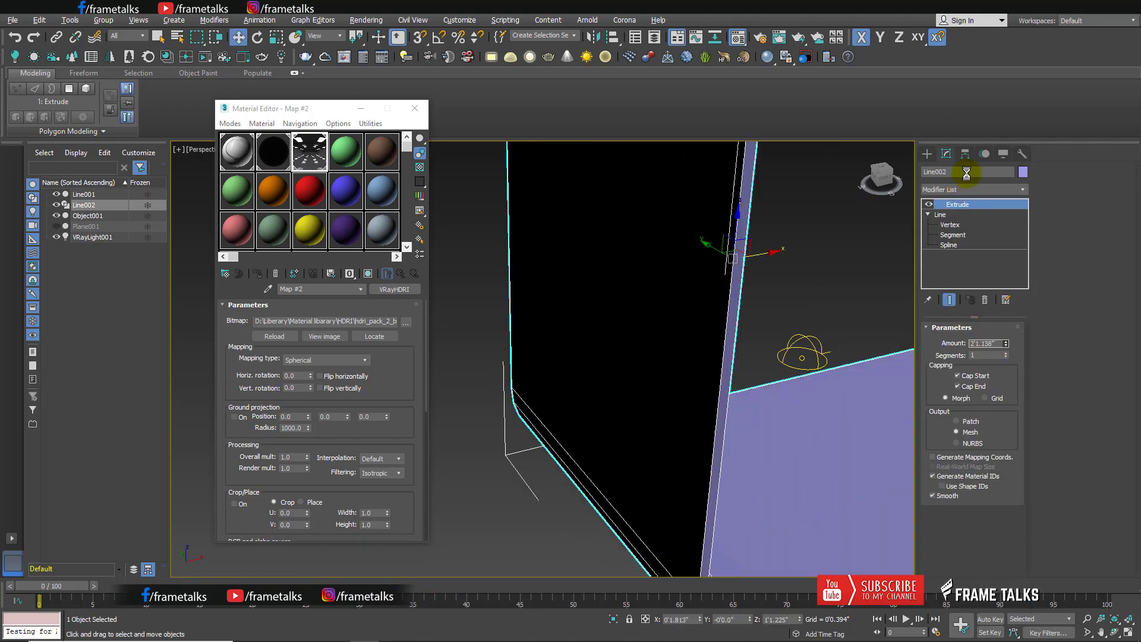
pyautogui.moveTo(553, 412)
pyautogui.keyDown('alt'); pyautogui.mouseDown(button='middle')
pyautogui.moveTo(657, 463)
pyautogui.moveTo(699, 447)
pyautogui.mouseUp(button='middle'); pyautogui.keyUp('alt')
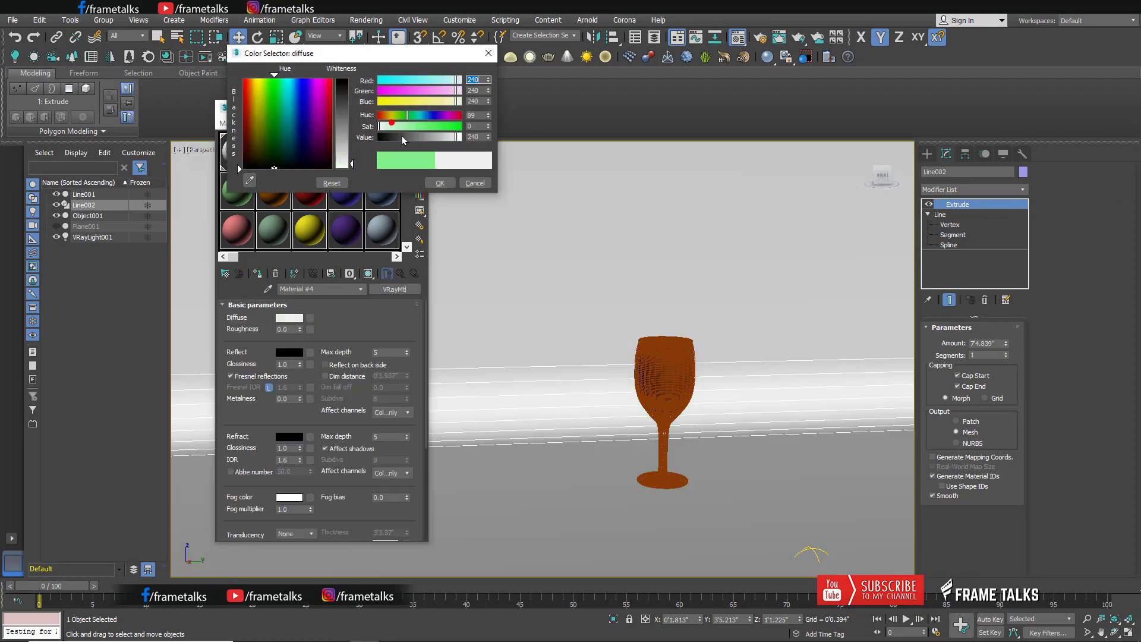
# Step: Set the backdrop material's diffuse colour to mid grey and close the Material Editor
pyautogui.moveTo(403, 139); pyautogui.dragTo(430, 137)
pyautogui.click(440, 182)
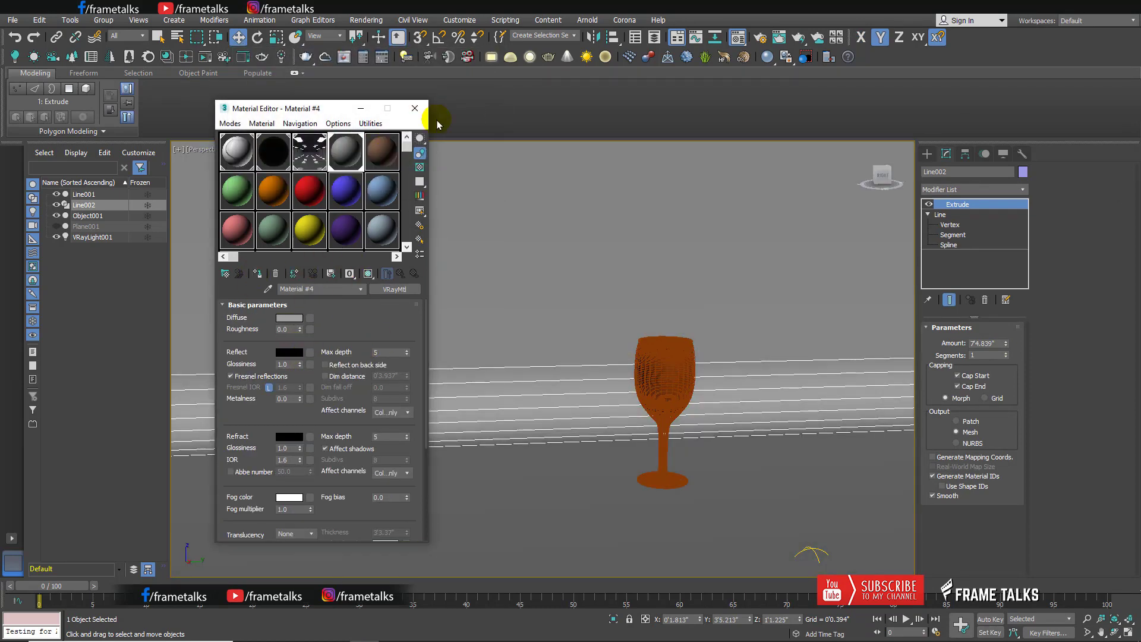
pyautogui.click(415, 109)
pyautogui.keyDown('alt'); pyautogui.moveTo(668, 349); pyautogui.dragTo(667, 437, button='middle'); pyautogui.keyUp('alt')
pyautogui.click(670, 415)
# Step: Move the dome light aside and draw a plane VRayLight over the glass in the Top view
pyautogui.moveTo(670, 416); pyautogui.dragTo(890, 257)
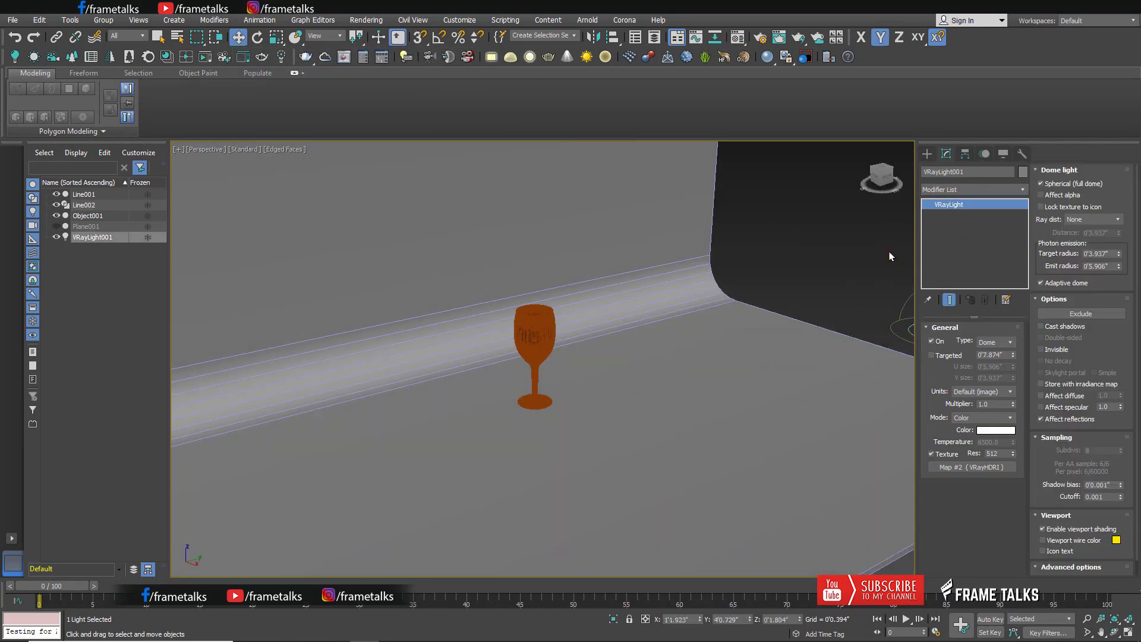
pyautogui.click(927, 154)
pyautogui.click(949, 225)
pyautogui.press('t')
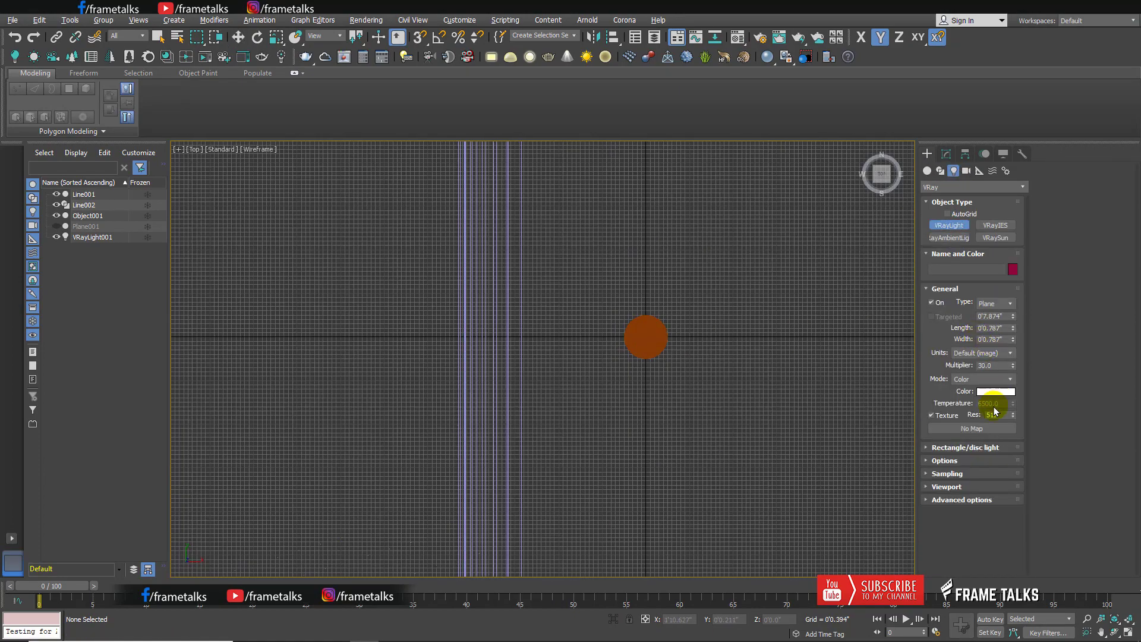
pyautogui.moveTo(582, 238); pyautogui.dragTo(713, 466)
# Step: Centre the plane light over the glass and check its placement in all four views
pyautogui.press('w')
pyautogui.press('l')
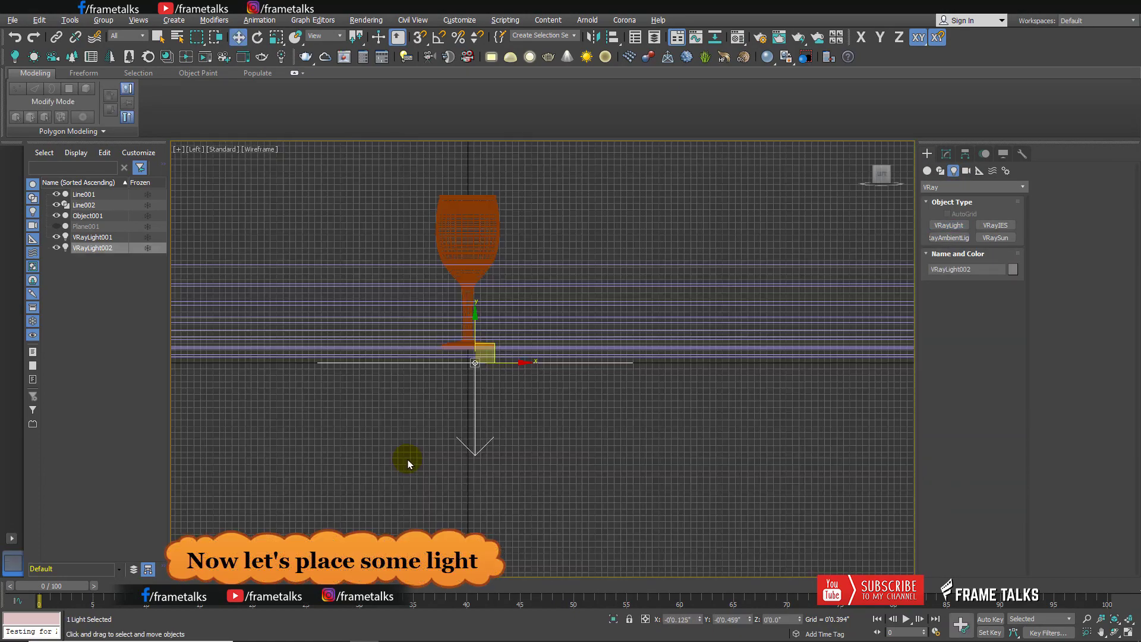
pyautogui.hotkey('alt', 'w')
pyautogui.press('t')
pyautogui.hotkey('alt', 'w')
pyautogui.press('e')
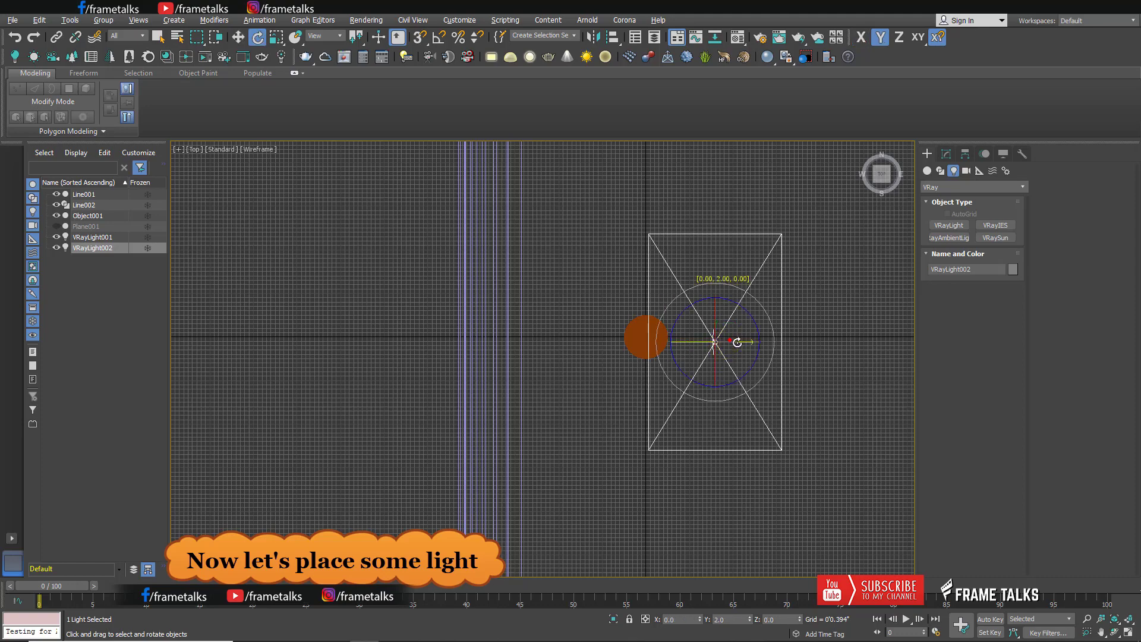
pyautogui.press('w')
pyautogui.scroll(-3, 736, 339)
pyautogui.scroll(3, 651, 397)
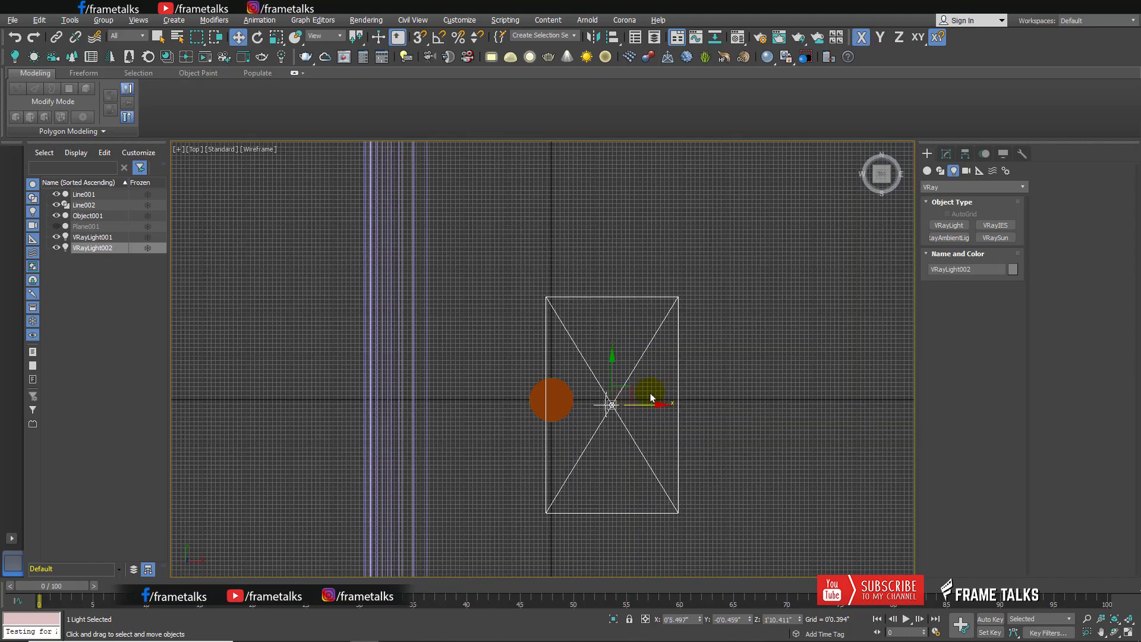
pyautogui.moveTo(651, 397); pyautogui.dragTo(562, 376)
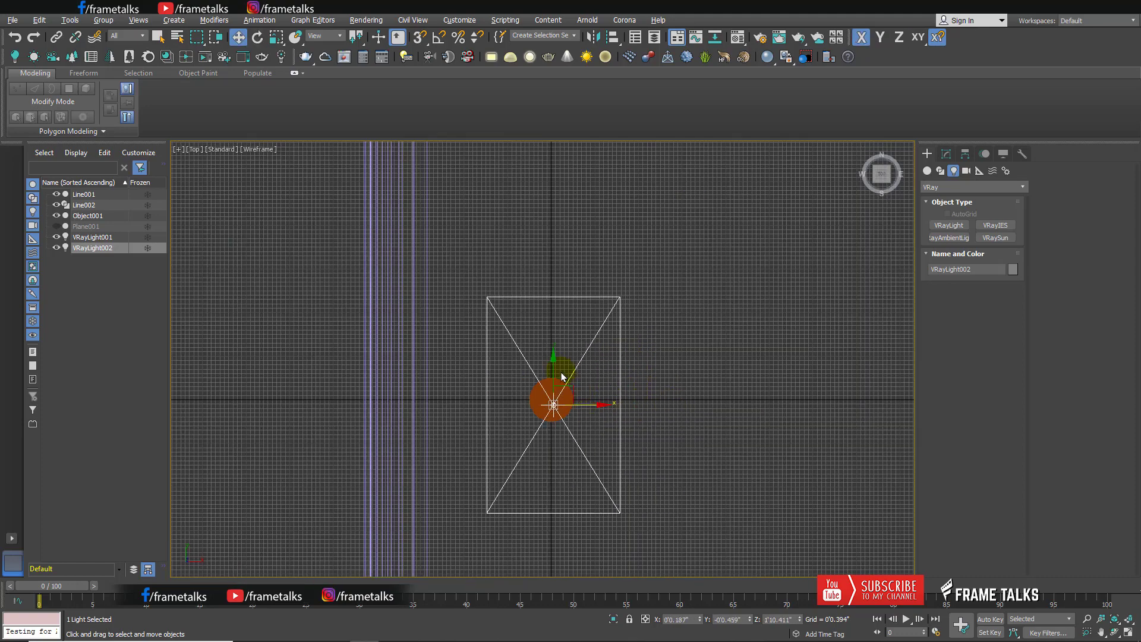
pyautogui.hotkey('alt', 'w')
pyautogui.hotkey('alt', 'w')
pyautogui.hotkey('alt', 'w')
pyautogui.hotkey('alt', 'w')
pyautogui.hotkey('alt', 'w')
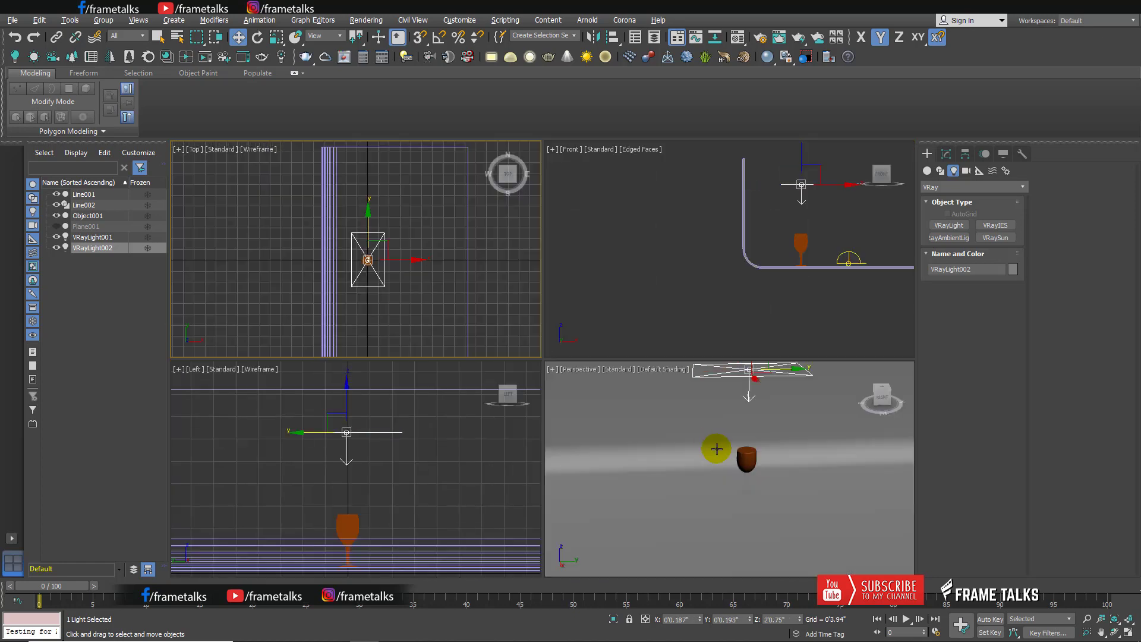
pyautogui.click(716, 448)
pyautogui.click(966, 171)
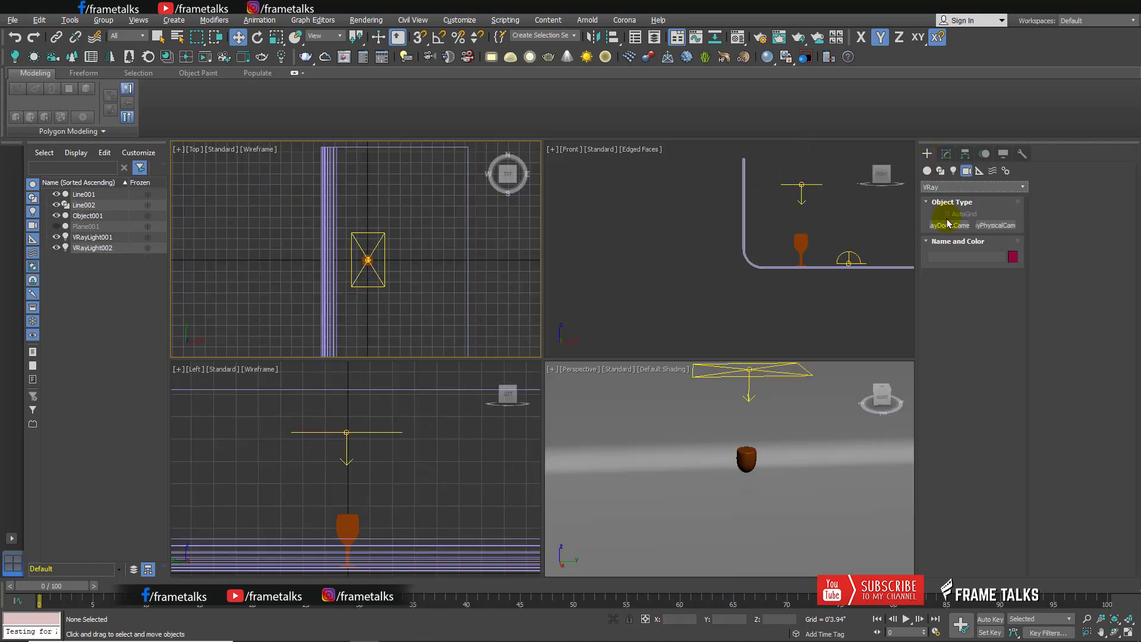
# Step: Place a VRayPhysicalCamera aimed at the glass, view through it, and open Render Setup
pyautogui.click(995, 225)
pyautogui.moveTo(401, 262); pyautogui.dragTo(466, 262)
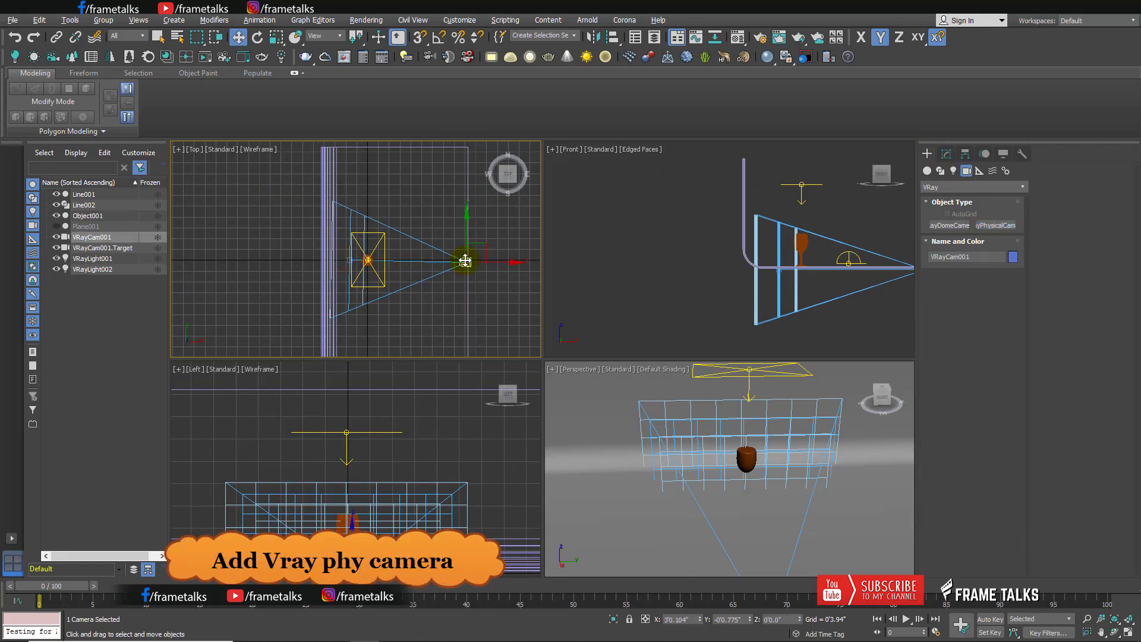
pyautogui.hotkey('alt', 'w')
pyautogui.hotkey('alt', 'w')
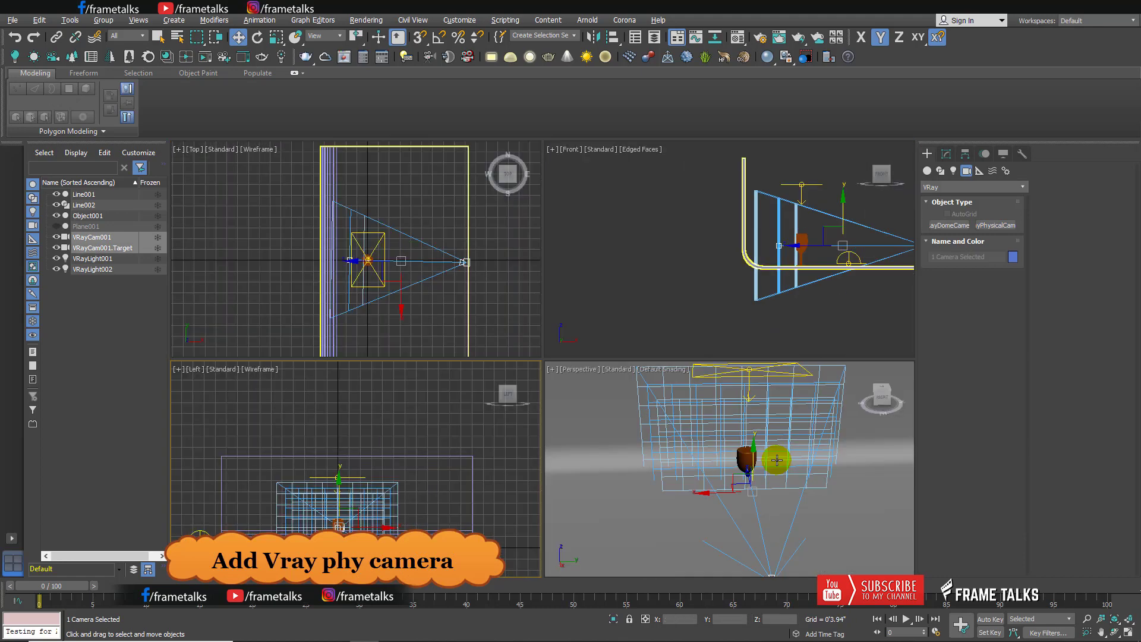
pyautogui.press('c')
pyautogui.hotkey('alt', 'w')
pyautogui.click(566, 347)
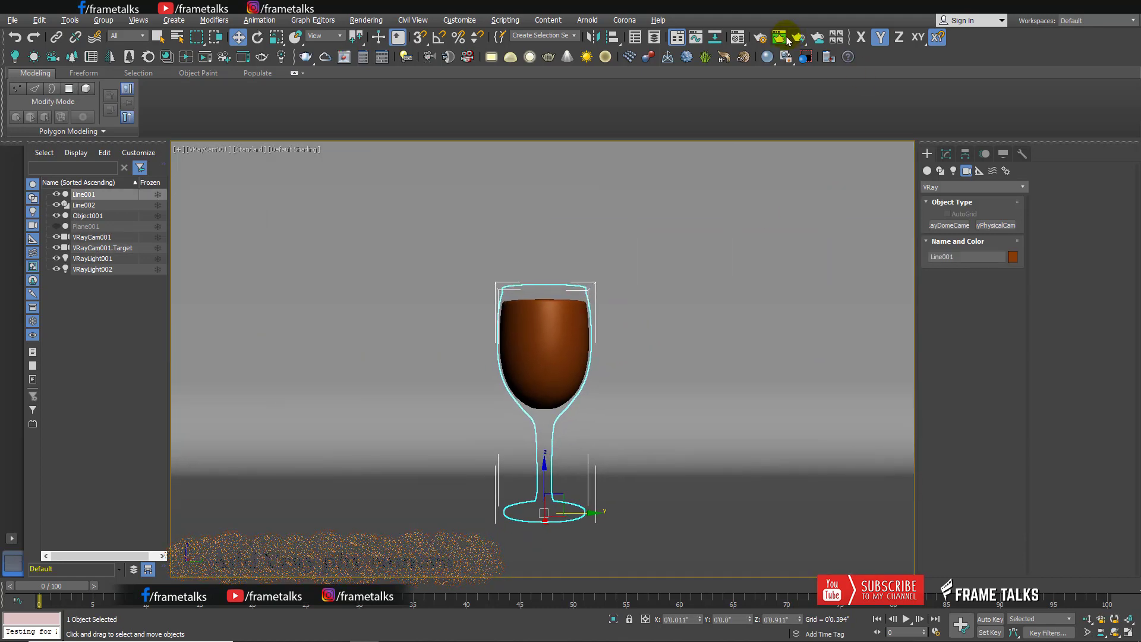
pyautogui.press('F10')
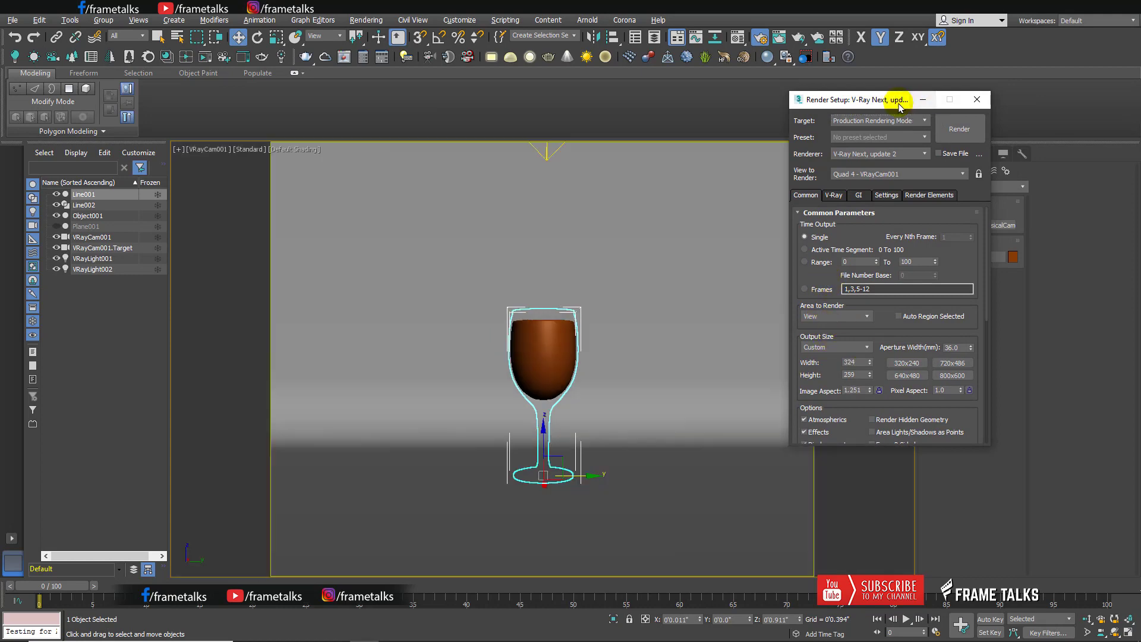
# Step: Set the camera's film gate to 20 and the output size to 498×500
pyautogui.click(208, 149)
pyautogui.click(255, 355)
pyautogui.click(946, 154)
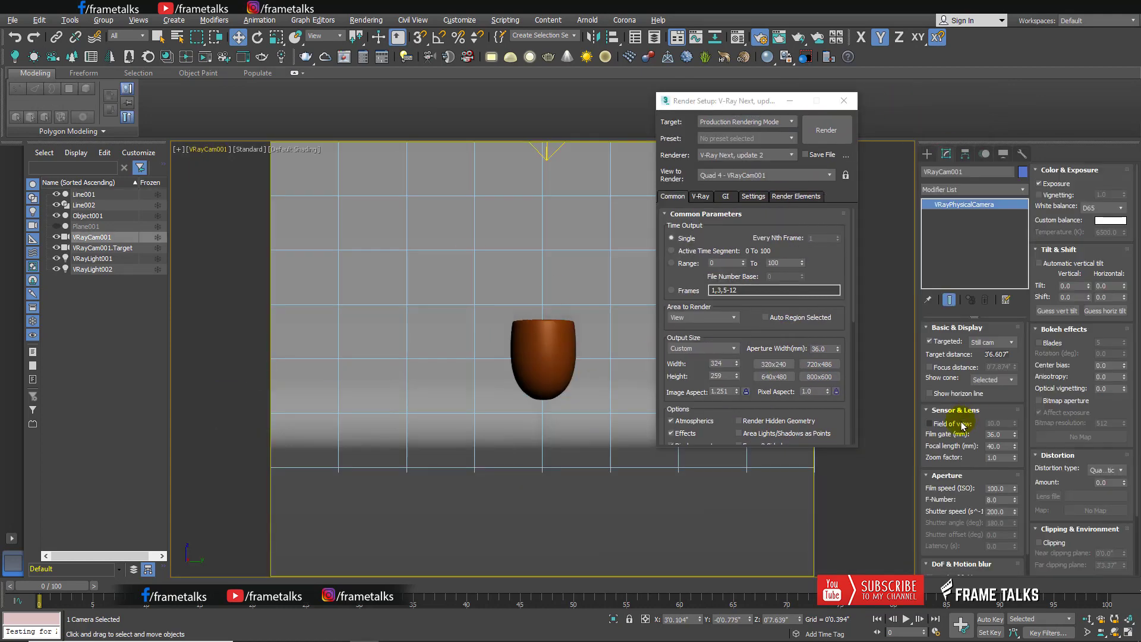
pyautogui.write('0')
pyautogui.press('Return')
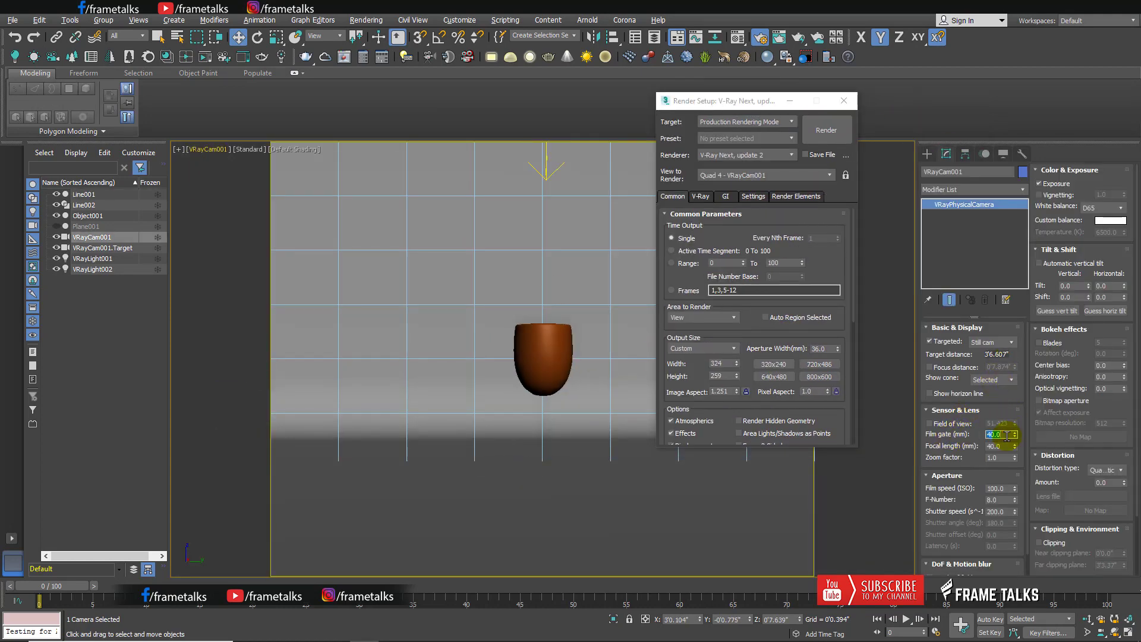
pyautogui.moveTo(736, 376)
pyautogui.mouseDown()
pyautogui.moveTo(732, 302)
pyautogui.moveTo(991, 480)
pyautogui.mouseUp()
pyautogui.press('Return')
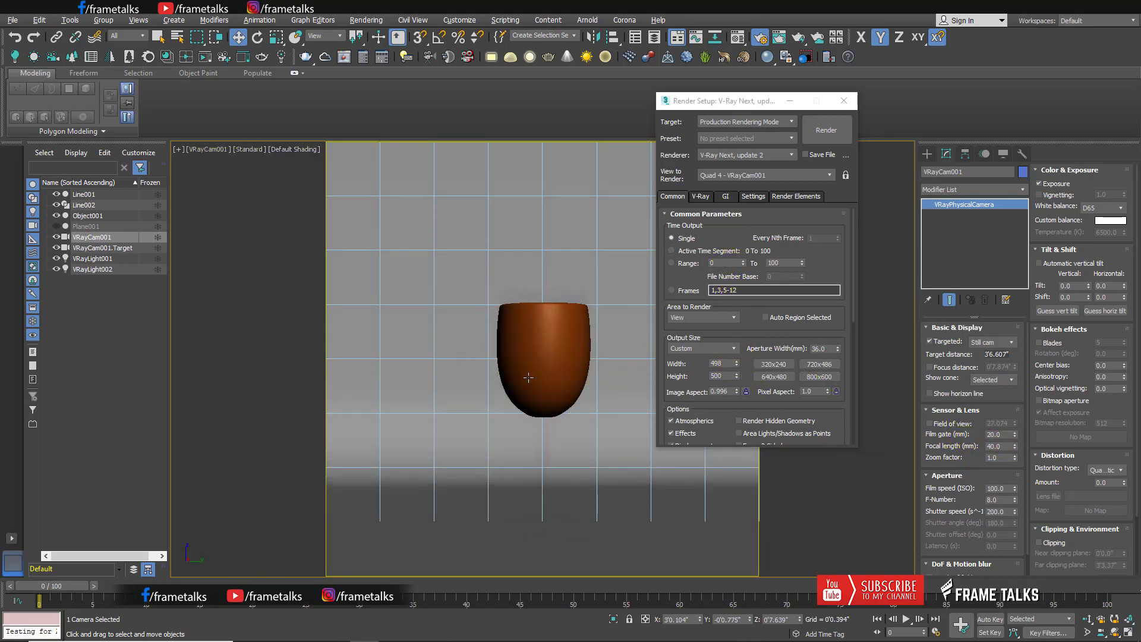
# Step: Reframe the glass with the camera and render using the ArchViz interior V-Ray preset
pyautogui.moveTo(528, 377); pyautogui.dragTo(563, 413)
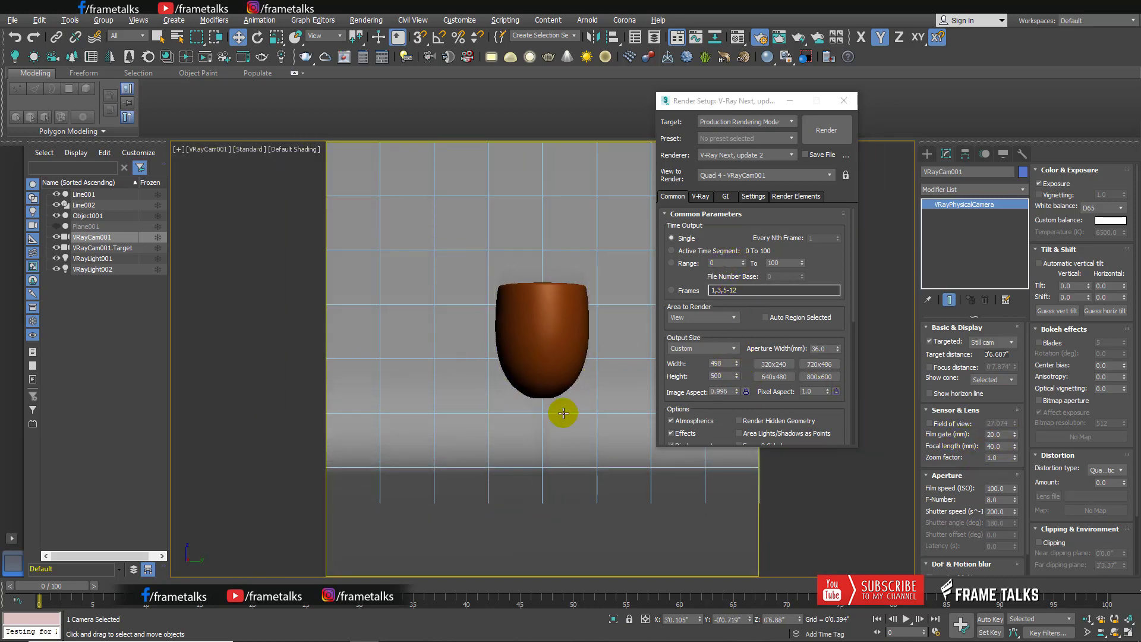
pyautogui.moveTo(557, 447); pyautogui.dragTo(589, 381, button='middle')
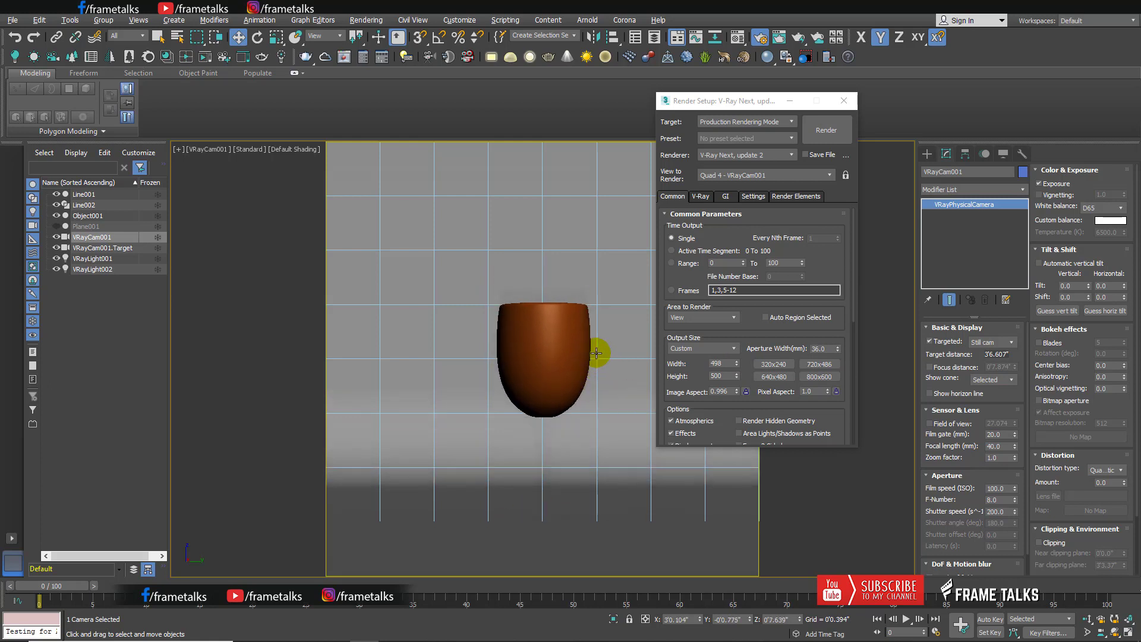
pyautogui.scroll(-5, 694, 238)
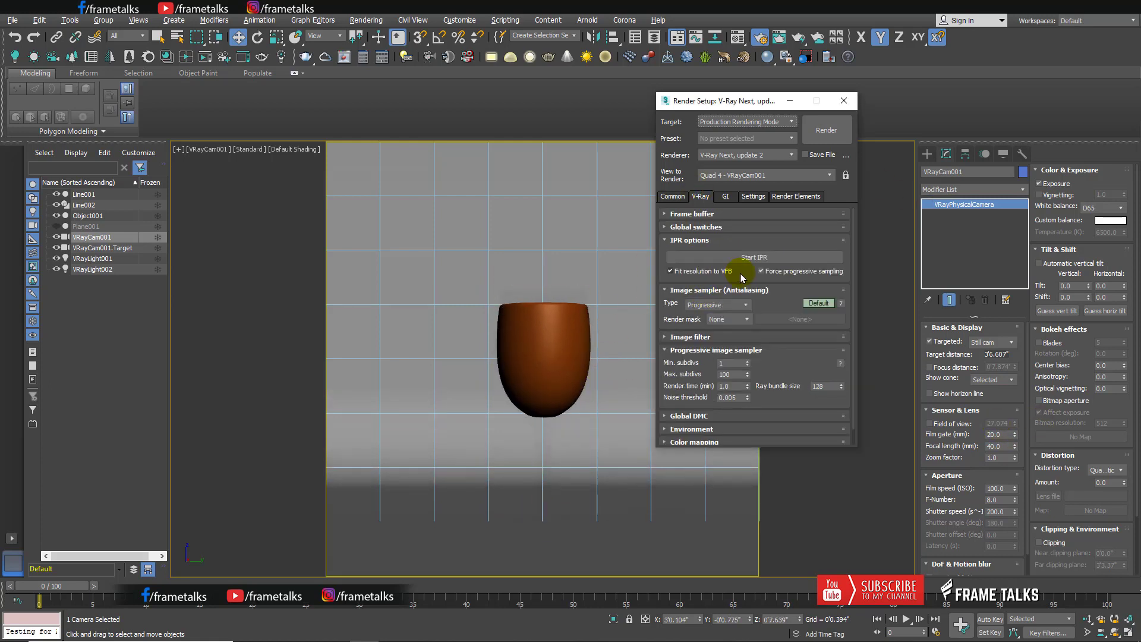
pyautogui.click(844, 101)
pyautogui.click(363, 56)
pyautogui.click(533, 229)
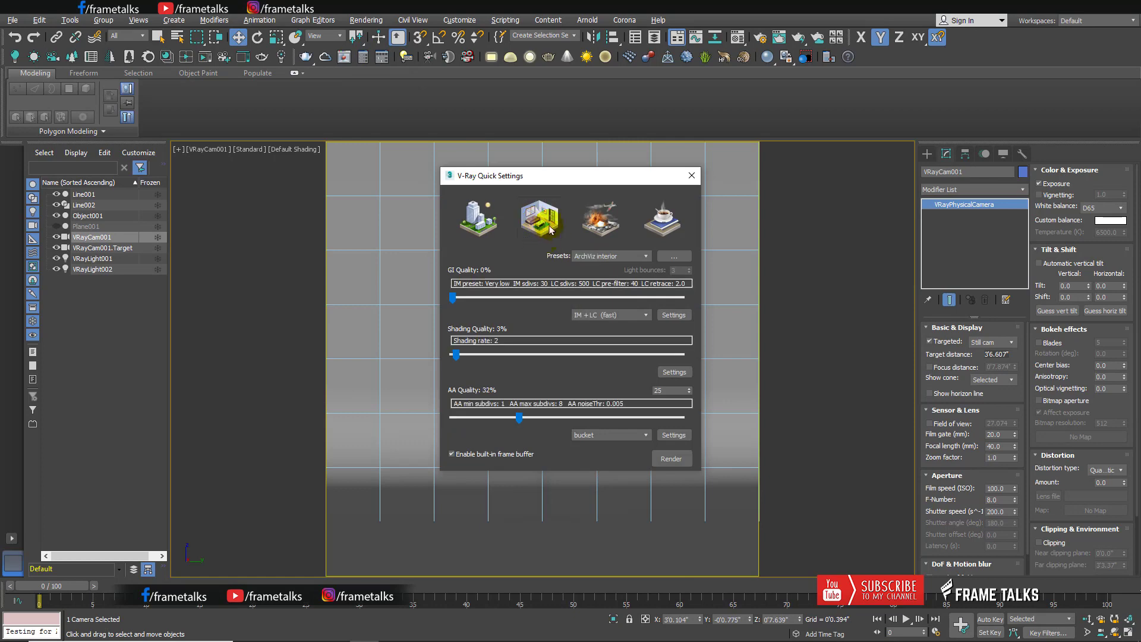
pyautogui.click(671, 459)
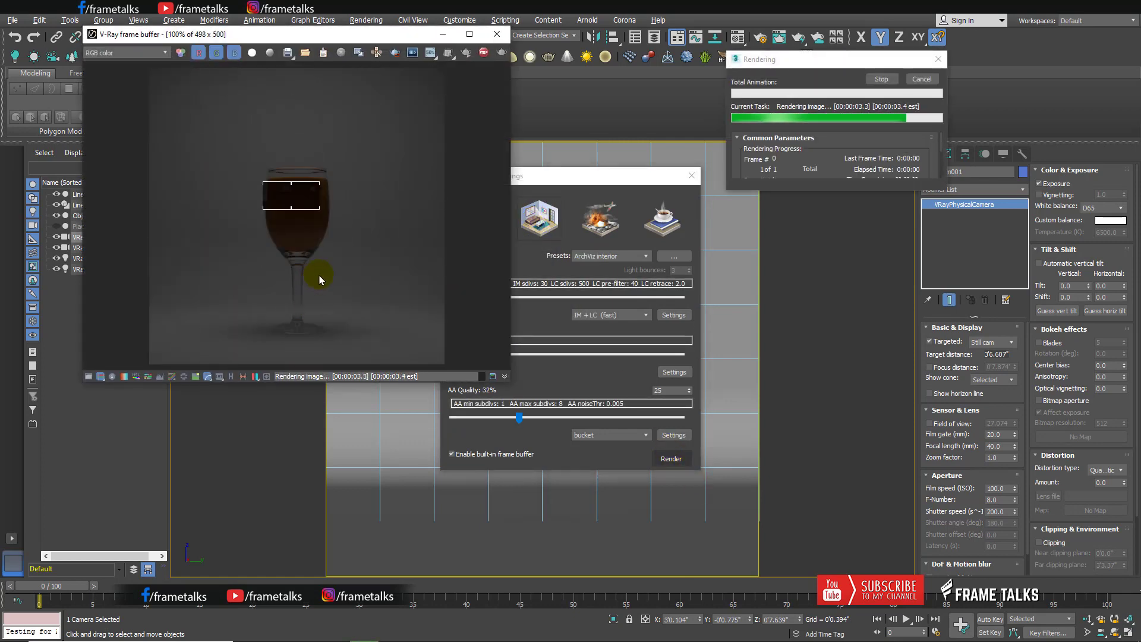
# Step: Open the V-Ray frame buffer and render the scene again
pyautogui.click(496, 34)
pyautogui.click(691, 175)
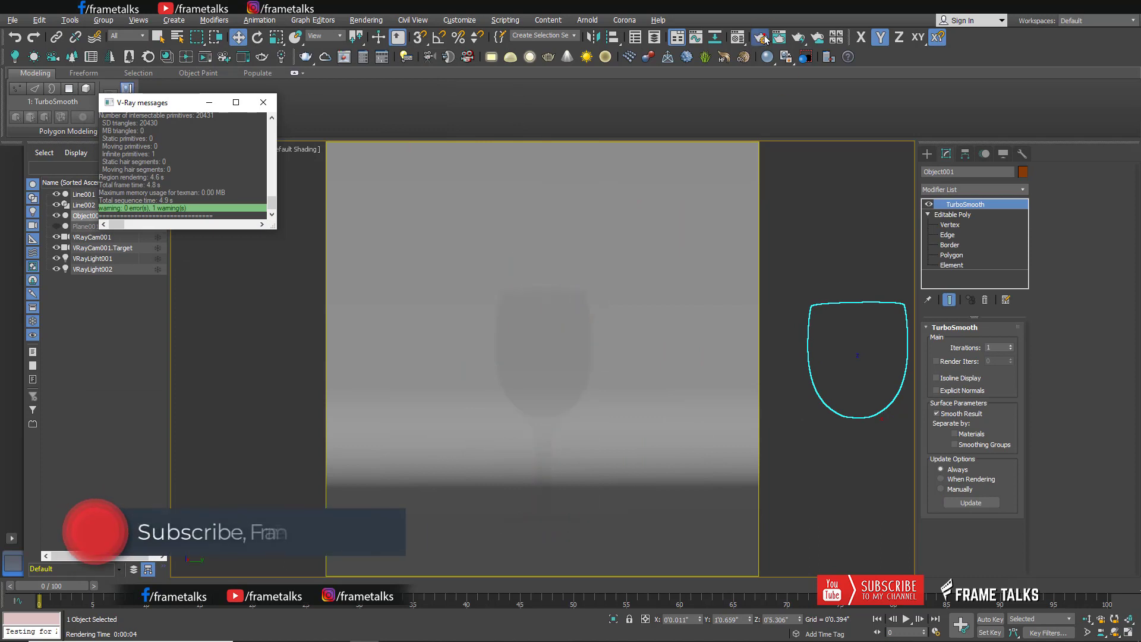
pyautogui.rightClick(475, 210)
pyautogui.click(523, 380)
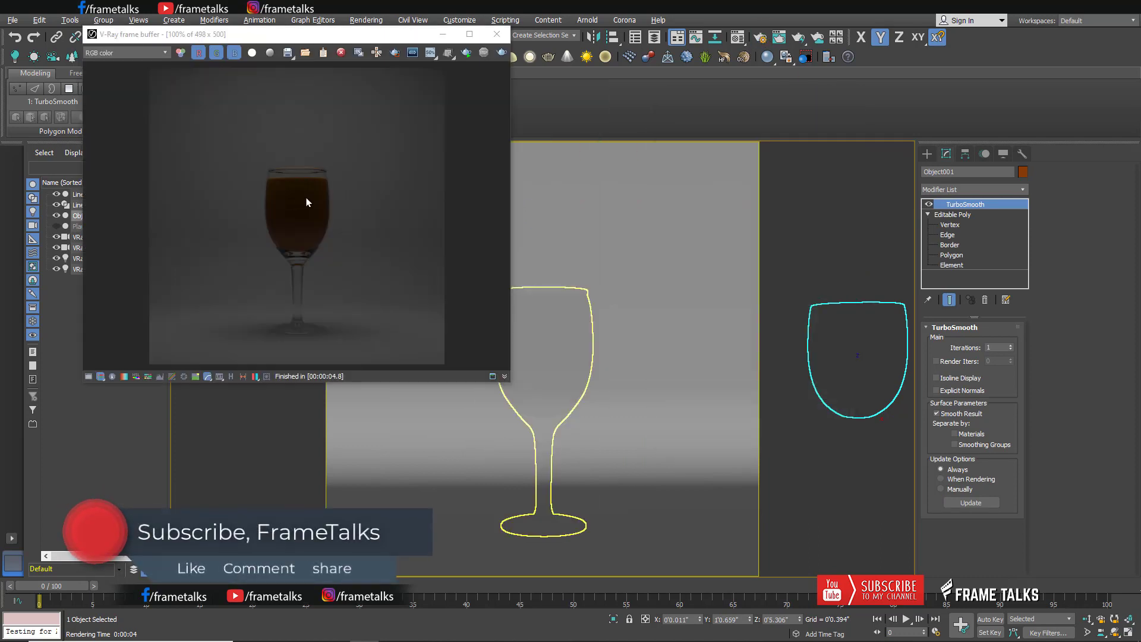
pyautogui.click(501, 53)
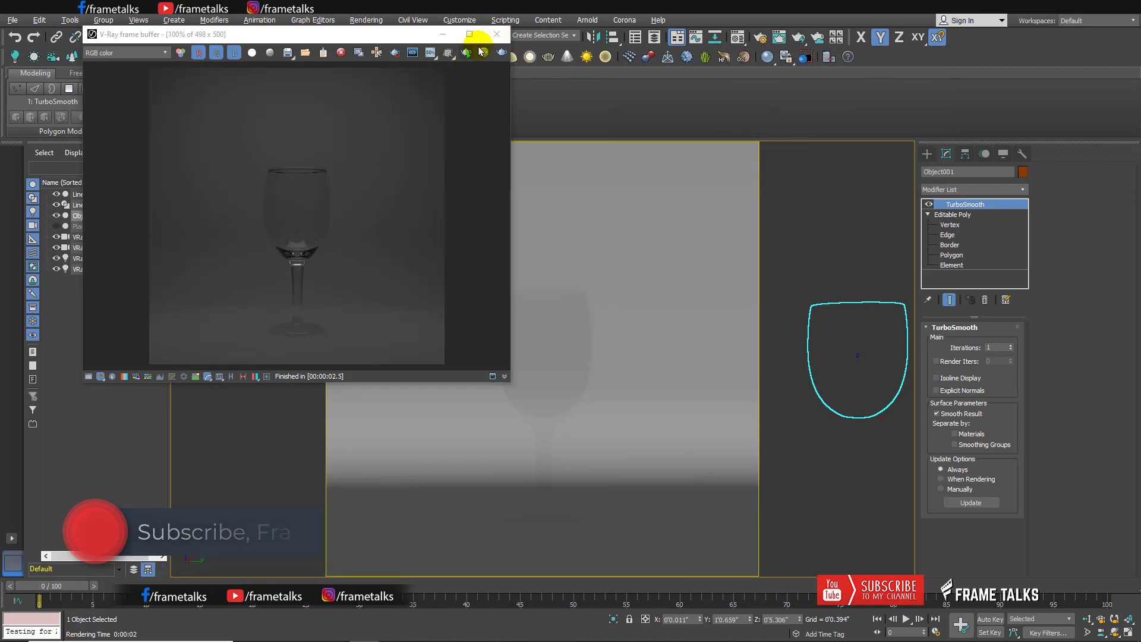
pyautogui.click(493, 34)
# Step: Select the dome light, try and undo an intensity change, and pan the top view to the lights
pyautogui.click(499, 244)
pyautogui.moveTo(1004, 404); pyautogui.dragTo(950, 405)
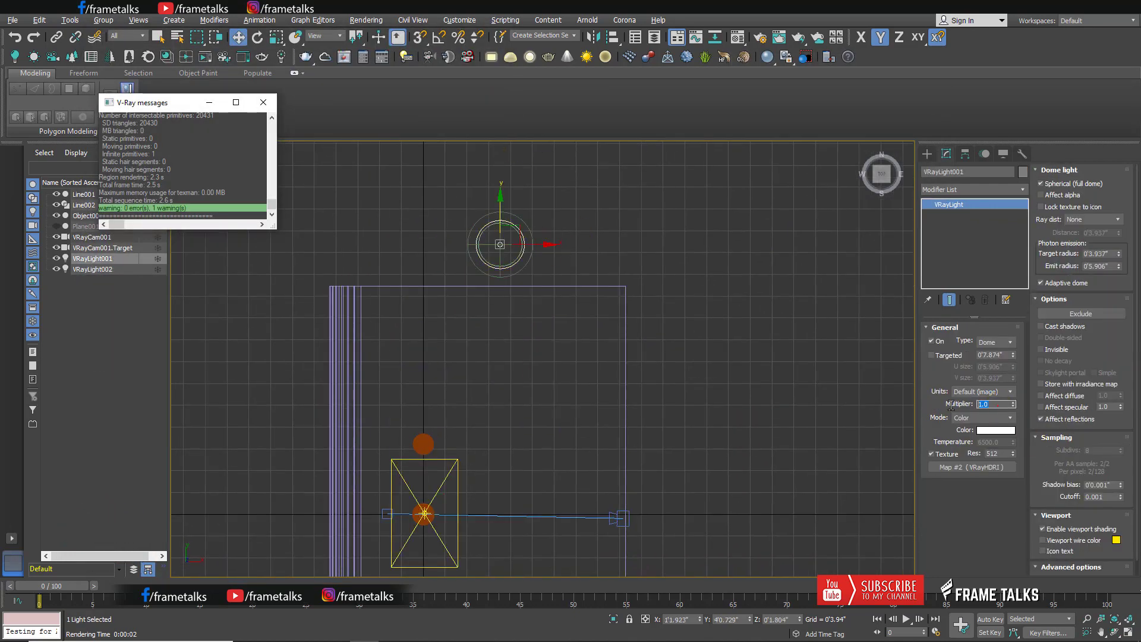
pyautogui.hotkey('ctrl', 'z')
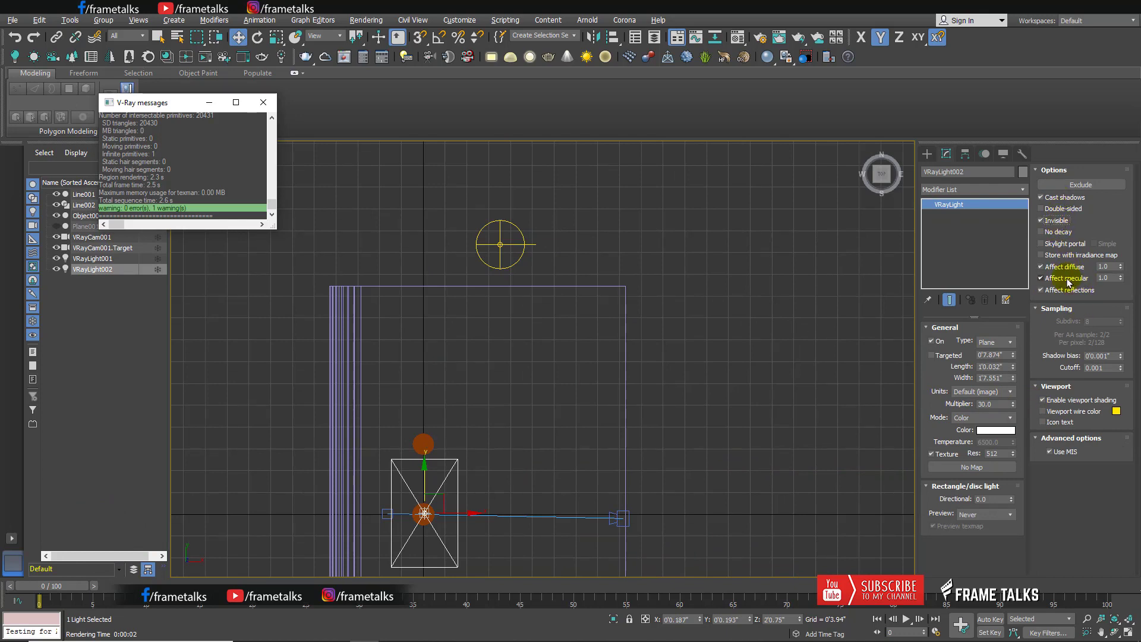
pyautogui.moveTo(463, 513); pyautogui.dragTo(513, 385, button='middle')
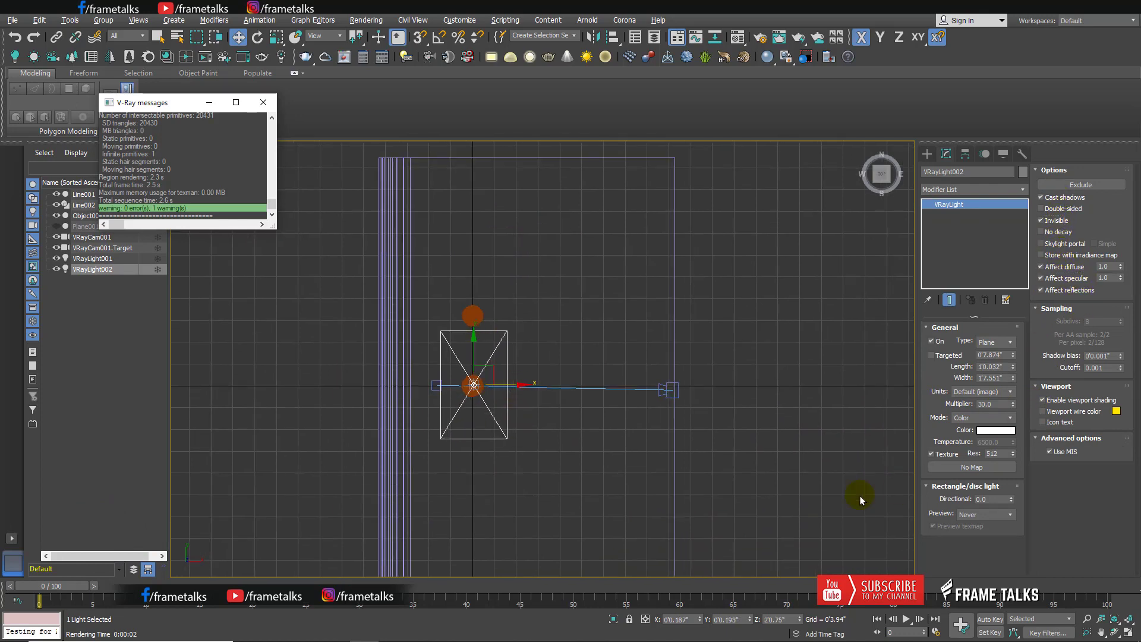
pyautogui.moveTo(862, 499); pyautogui.dragTo(880, 459, button='middle')
# Step: Move VRayCam001 closer to the glass, render a test image through it, then nudge the glass
pyautogui.click(582, 347)
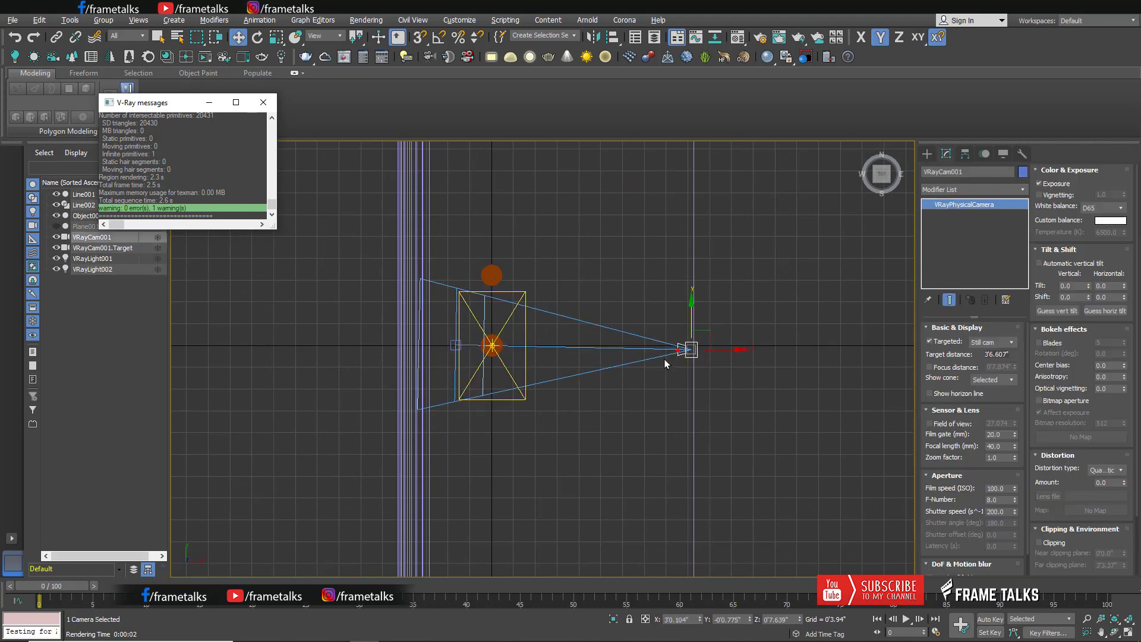
pyautogui.moveTo(692, 313); pyautogui.dragTo(718, 338)
pyautogui.press('c')
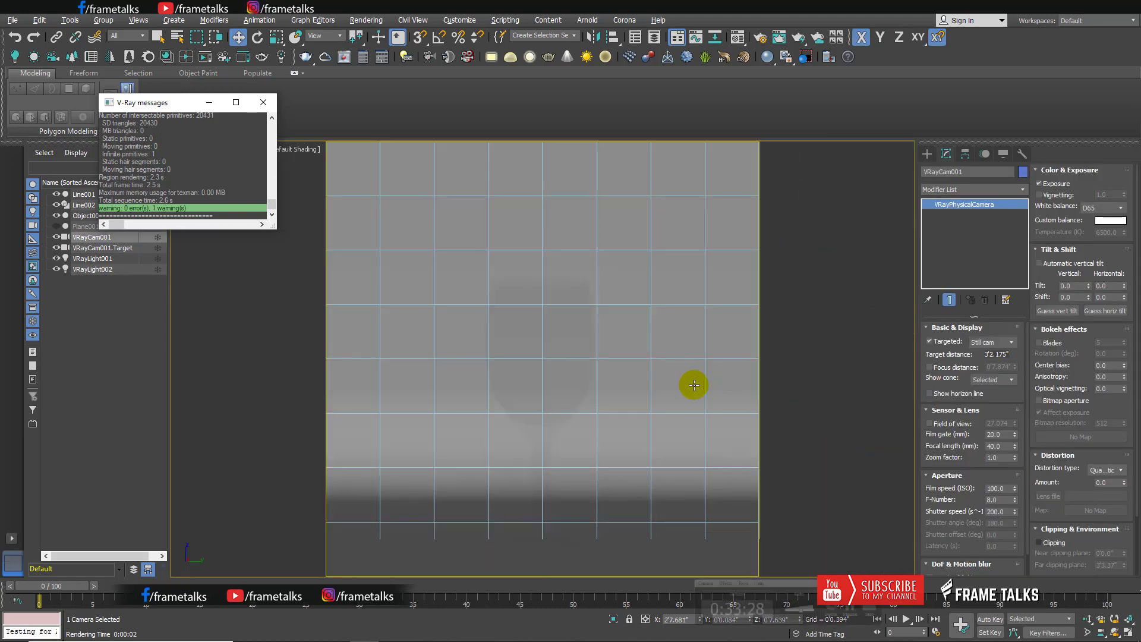
pyautogui.click(760, 38)
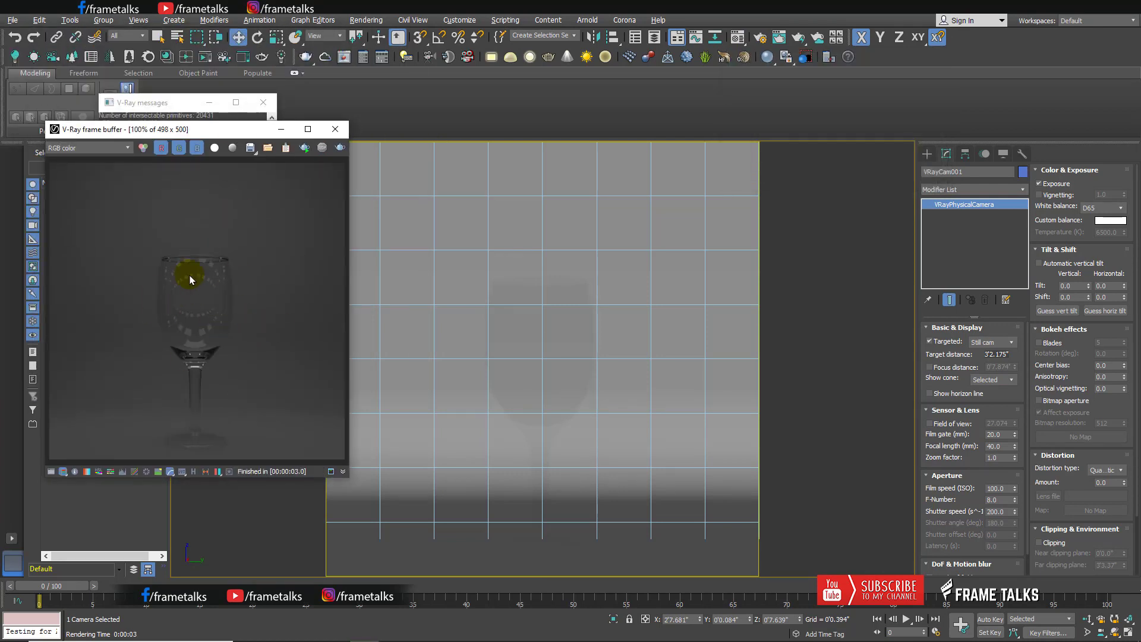
pyautogui.scroll(1, 180, 323)
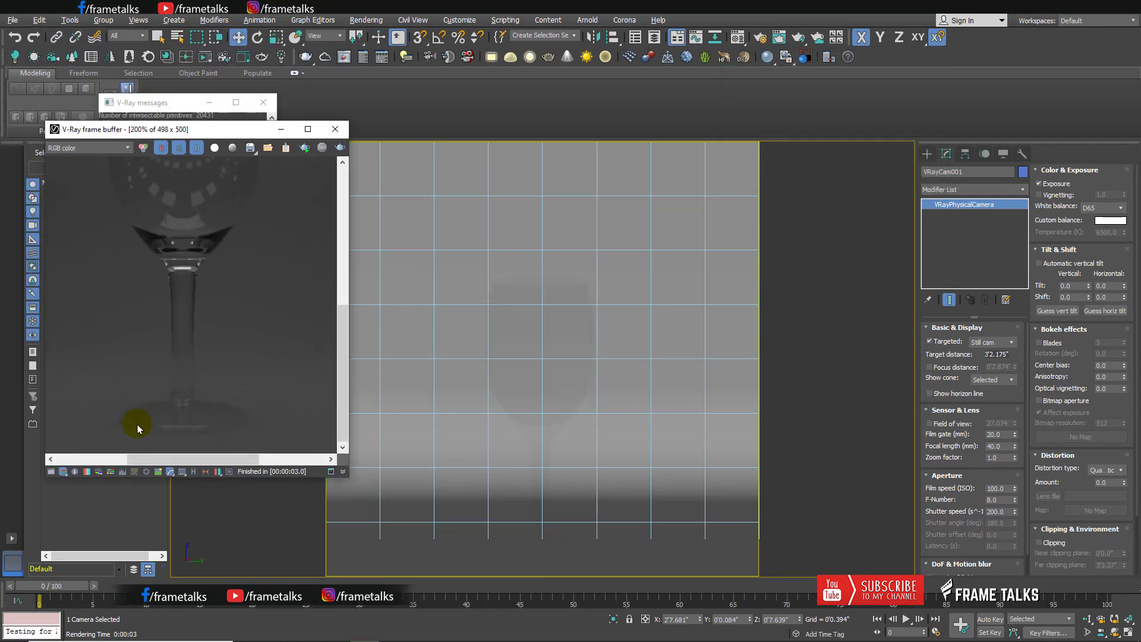
pyautogui.scroll(-1, 223, 299)
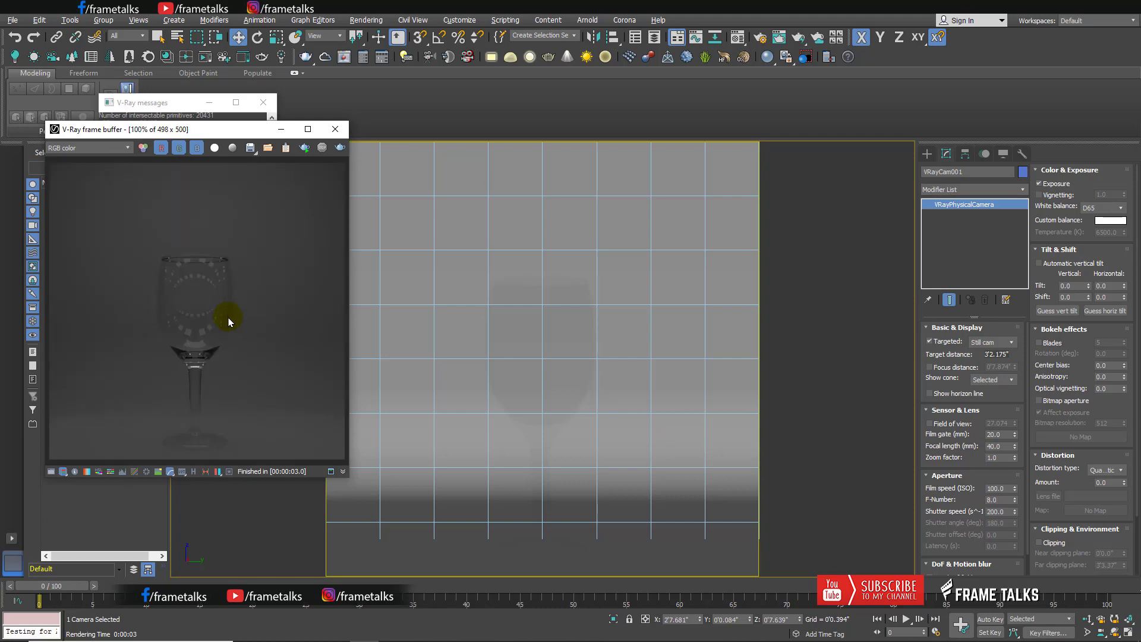
pyautogui.click(540, 351)
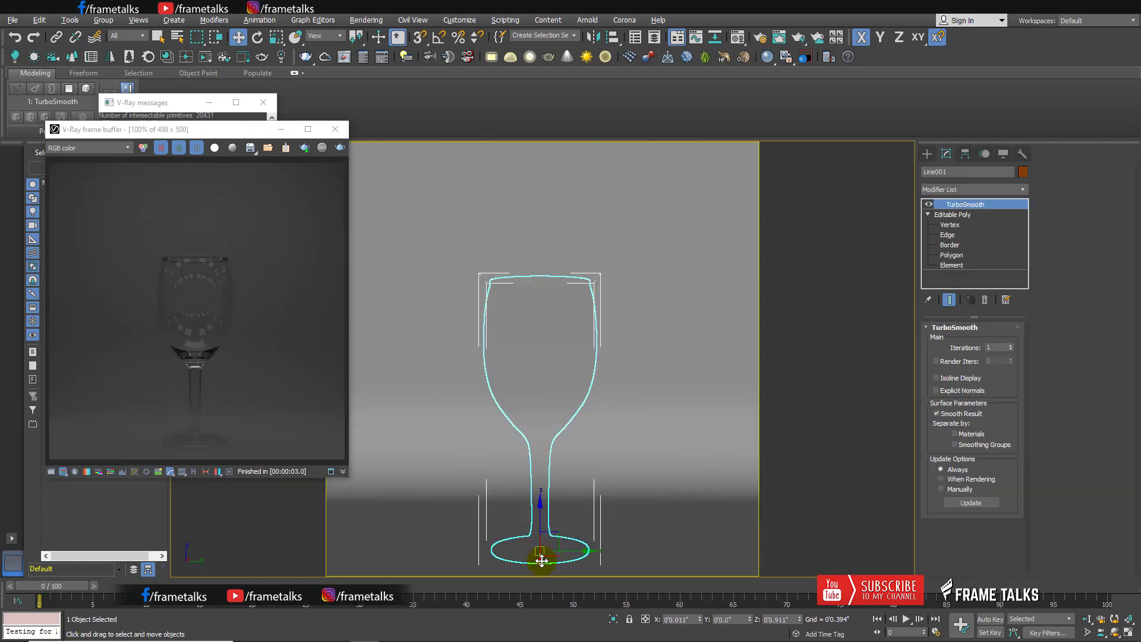
pyautogui.moveTo(538, 564); pyautogui.dragTo(537, 552)
# Step: Clone the plane light above the glass to the side and tilt the copy toward the glasses
pyautogui.click(281, 129)
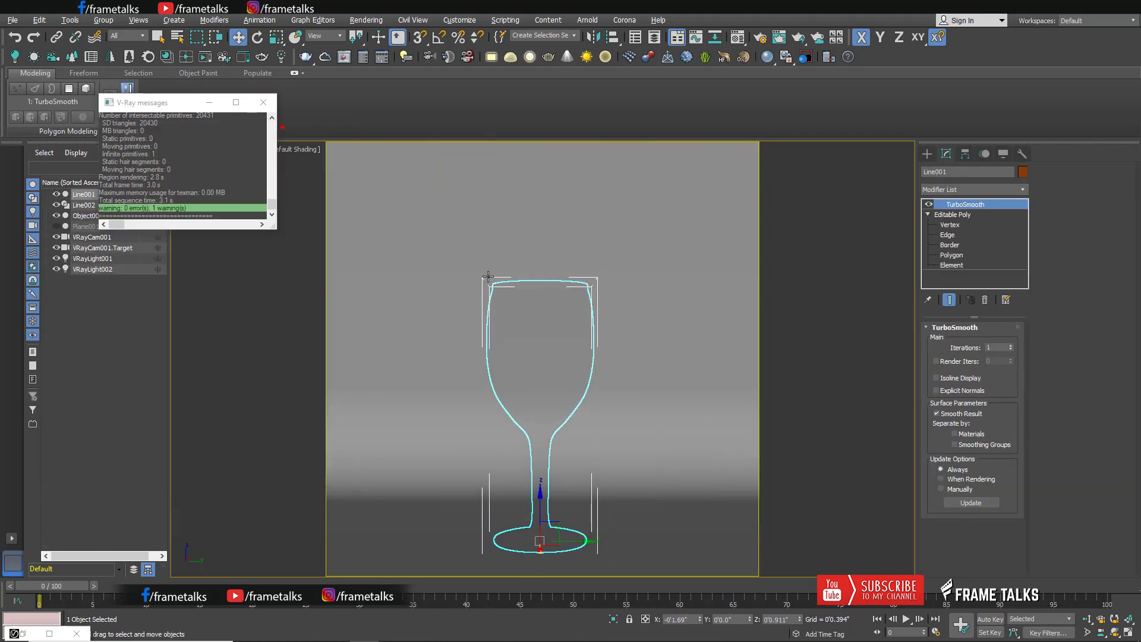
pyautogui.press('t')
pyautogui.click(507, 375)
pyautogui.keyDown('shift'); pyautogui.moveTo(507, 375); pyautogui.dragTo(580, 397); pyautogui.keyUp('shift')
pyautogui.press('Return')
pyautogui.press('e')
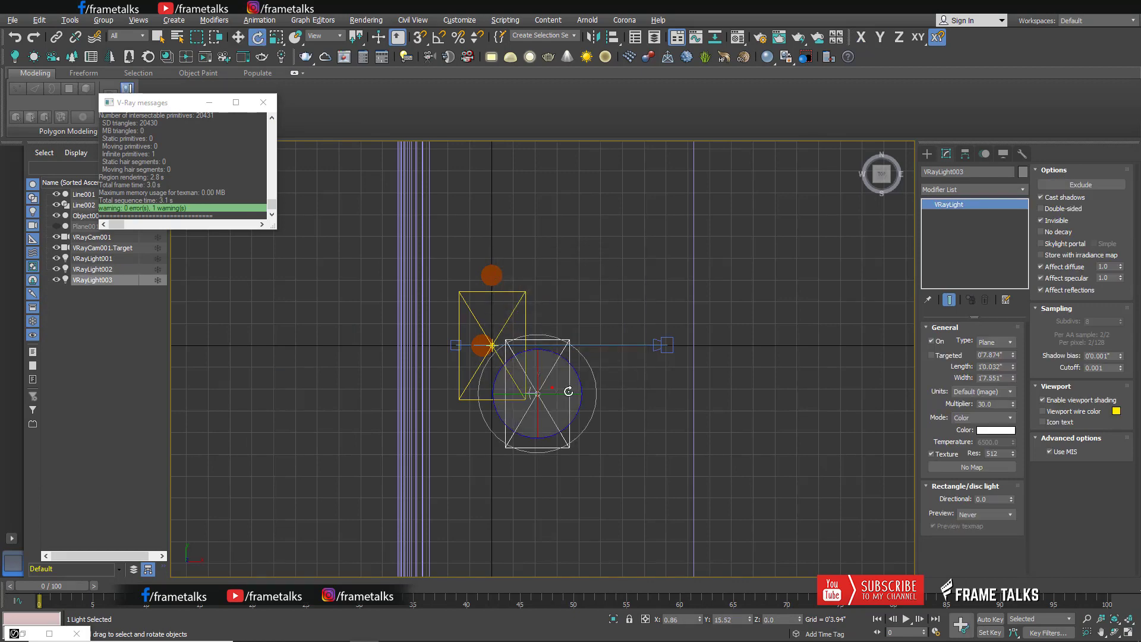
pyautogui.scroll(5, 576, 413)
pyautogui.moveTo(485, 375); pyautogui.dragTo(457, 469)
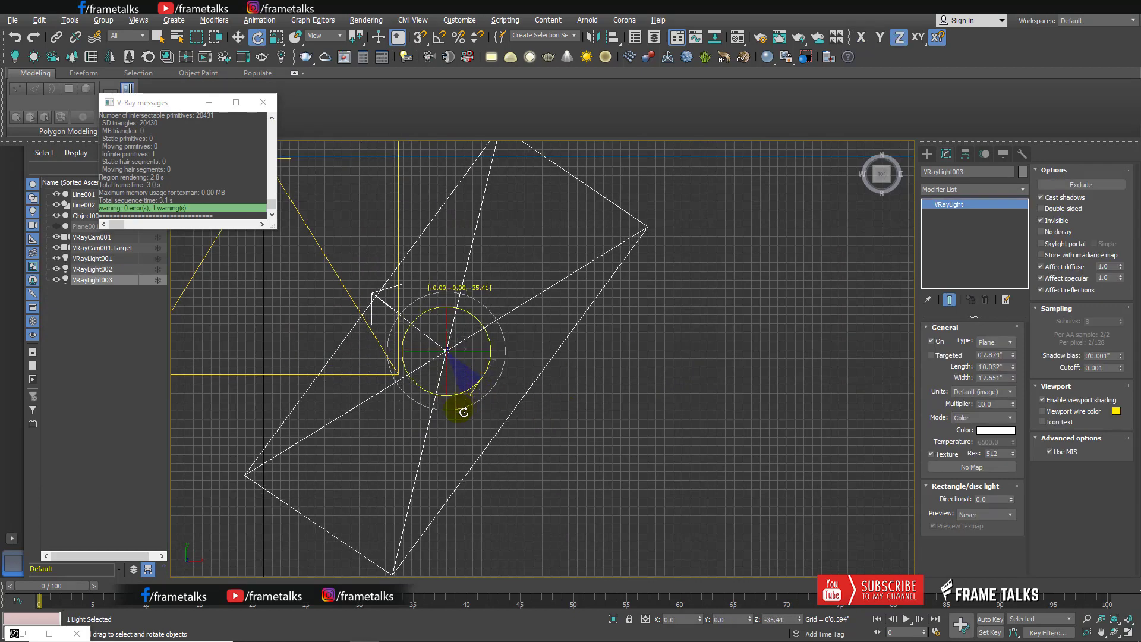
pyautogui.press('w')
# Step: Copy the tilted light to the opposite side as VRayLight004
pyautogui.press('l')
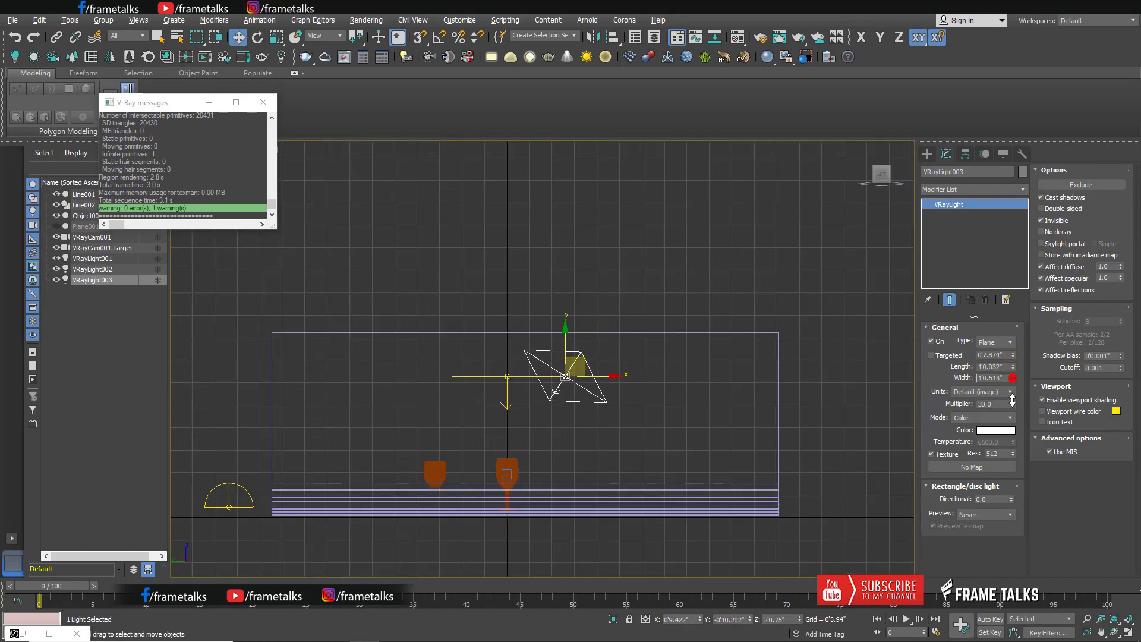
pyautogui.hotkey('alt', 'w')
pyautogui.click(735, 497)
pyautogui.hotkey('alt', 'w')
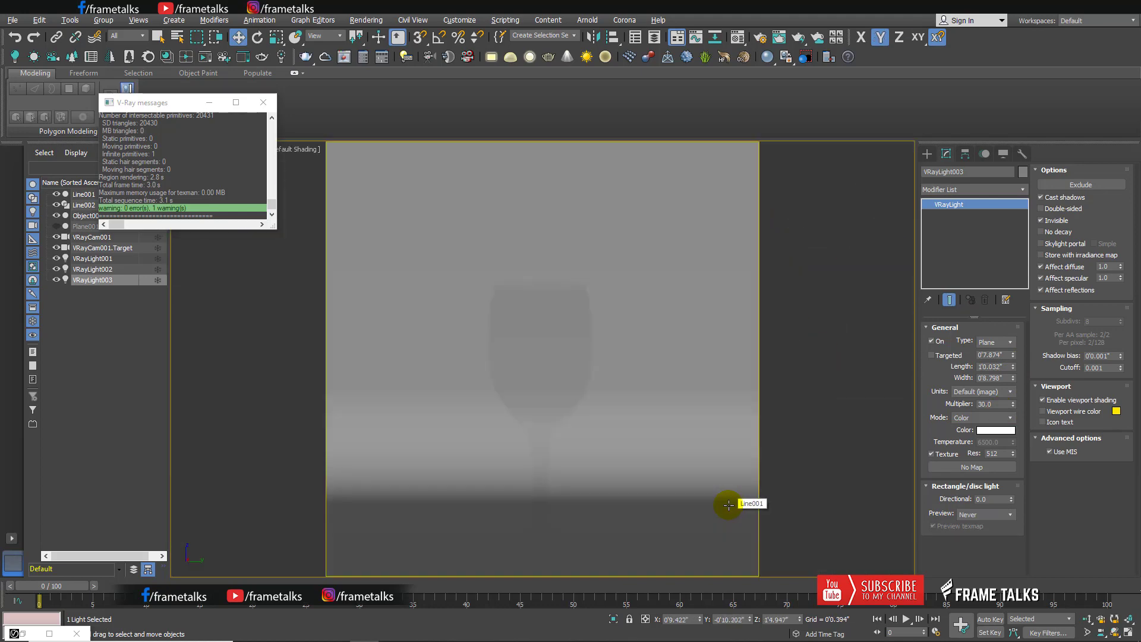
pyautogui.hotkey('alt', 'w')
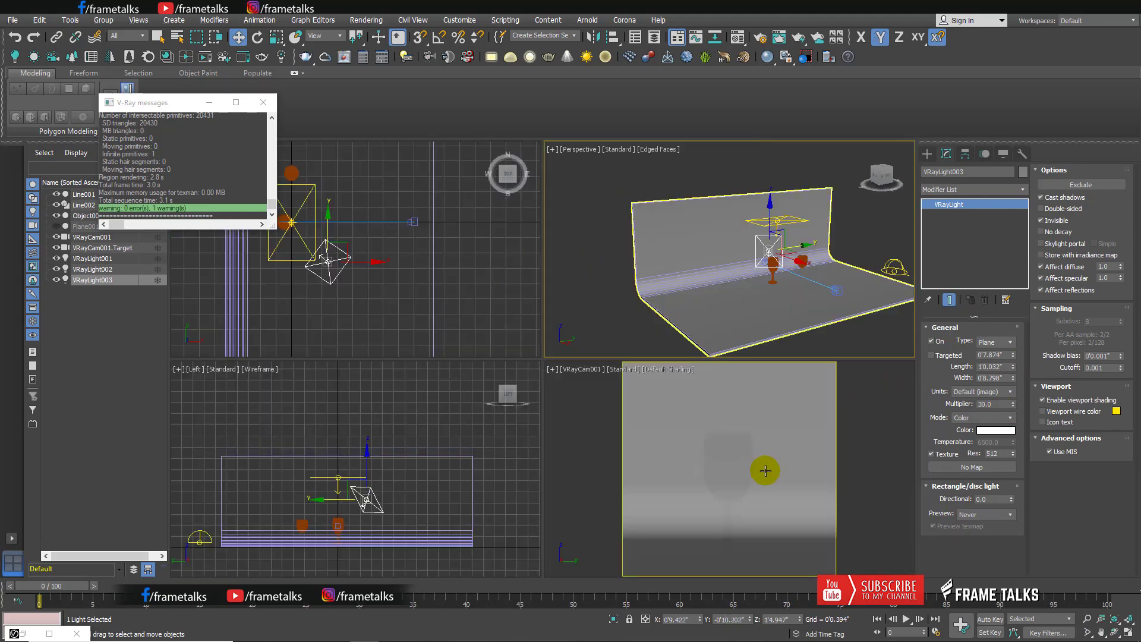
pyautogui.press('e')
pyautogui.keyDown('alt'); pyautogui.moveTo(777, 247); pyautogui.dragTo(684, 179, button='middle'); pyautogui.keyUp('alt')
pyautogui.keyDown('shift'); pyautogui.moveTo(670, 238); pyautogui.dragTo(729, 293); pyautogui.keyUp('shift')
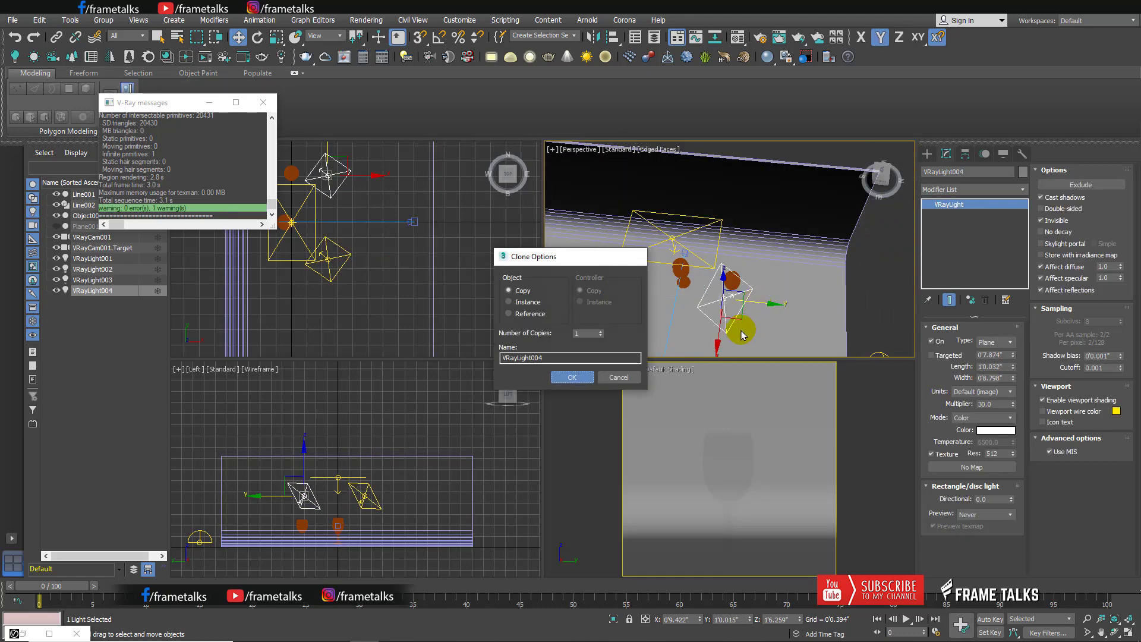
pyautogui.click(573, 377)
# Step: Fine-tune VRayLight004's rotation with Transform Type-In and select the juice shape Object001
pyautogui.press('e')
pyautogui.press('F12')
pyautogui.moveTo(900, 330)
pyautogui.mouseDown()
pyautogui.moveTo(883, 314)
pyautogui.moveTo(894, 239)
pyautogui.mouseUp()
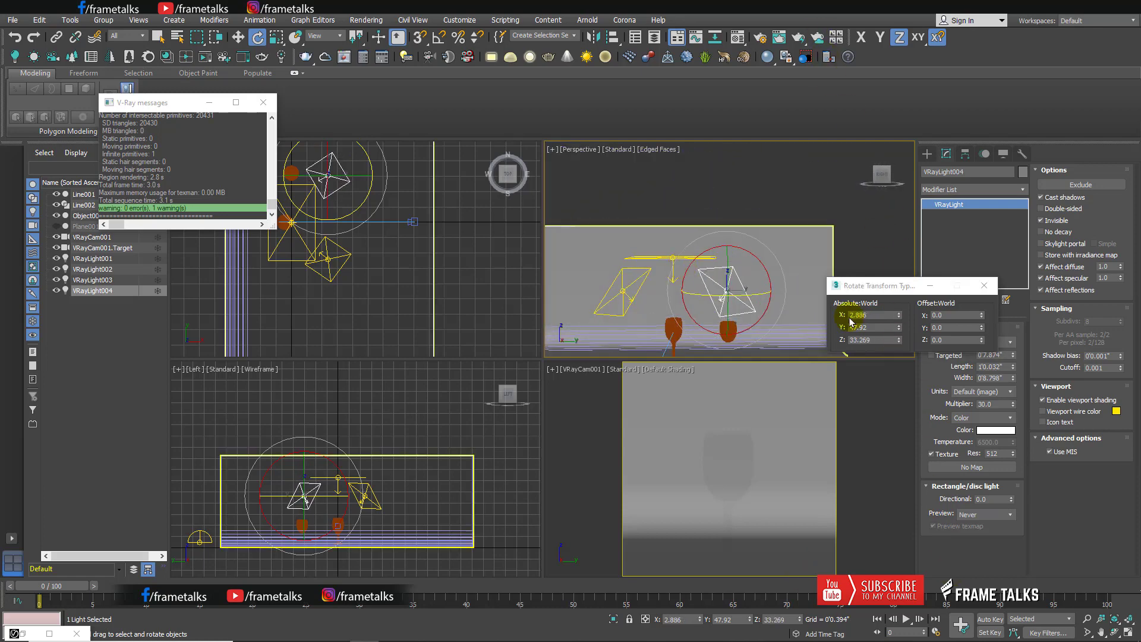
pyautogui.click(984, 285)
pyautogui.press('w')
pyautogui.keyDown('alt'); pyautogui.moveTo(879, 297); pyautogui.dragTo(761, 326, button='middle'); pyautogui.keyUp('alt')
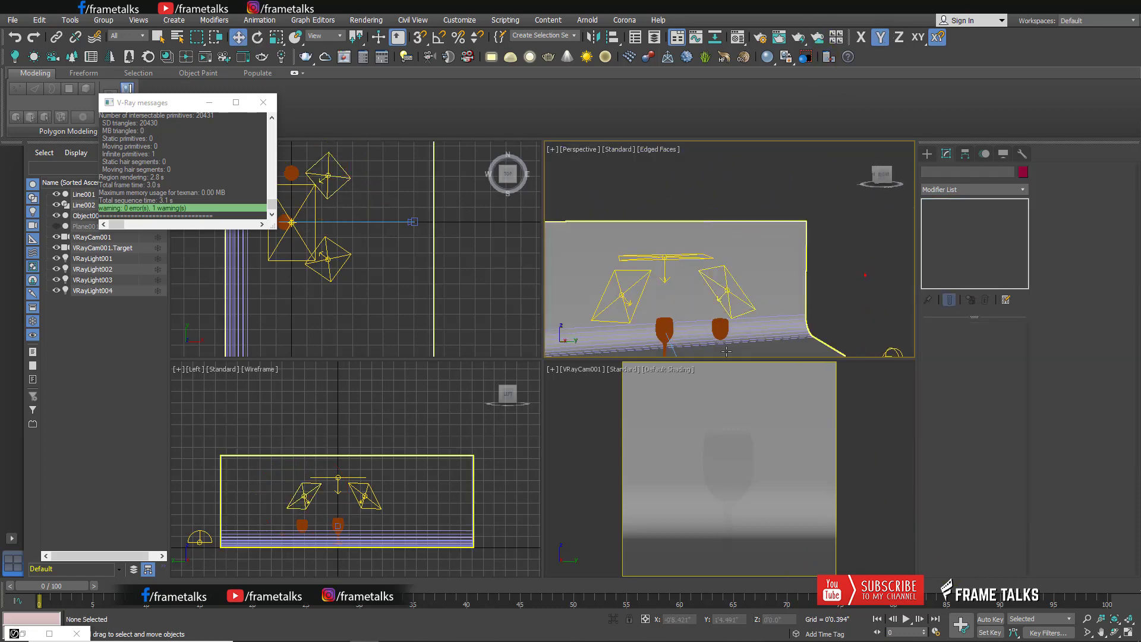
pyautogui.click(721, 327)
# Step: Apply Material #5 to the juice shape and zoom in on it in the top view
pyautogui.press('m')
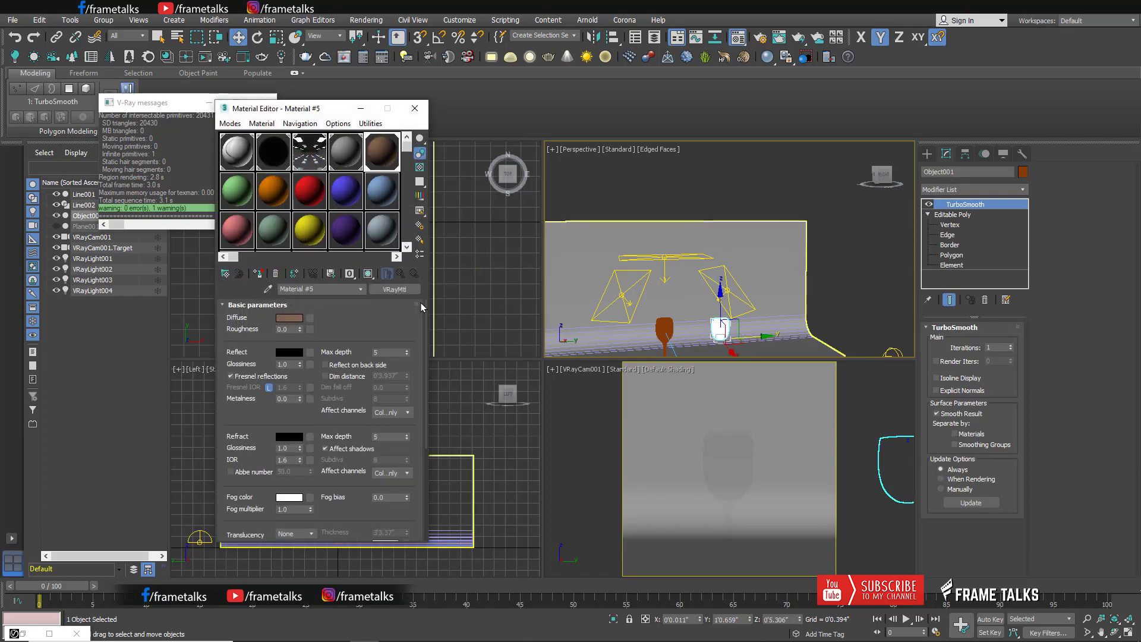
pyautogui.moveTo(383, 161); pyautogui.dragTo(665, 330)
pyautogui.press('z')
pyautogui.rightClick(474, 287)
pyautogui.press('z')
pyautogui.hotkey('alt', 'w')
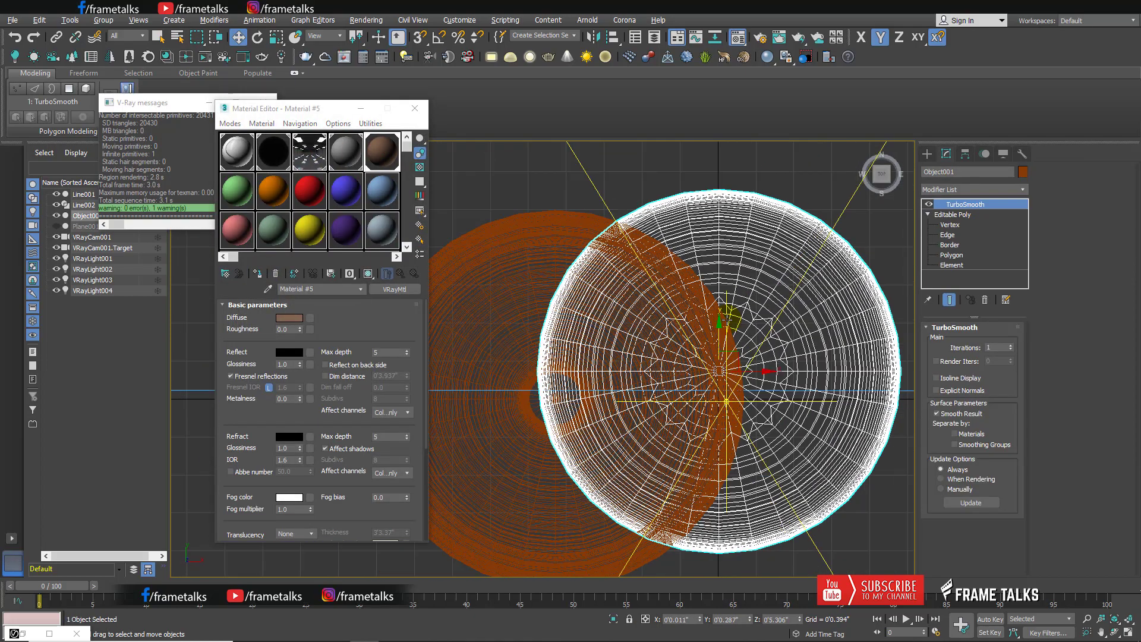
pyautogui.scroll(3, 624, 377)
pyautogui.scroll(3, 603, 390)
pyautogui.scroll(5, 668, 321)
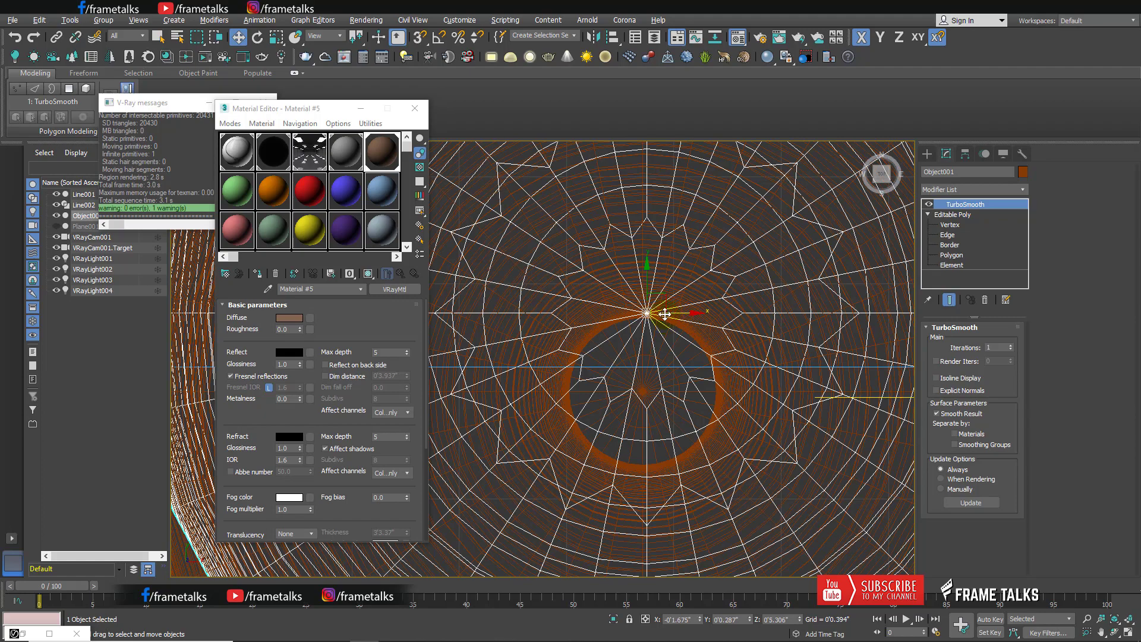
pyautogui.scroll(-5, 654, 332)
pyautogui.scroll(5, 627, 484)
pyautogui.scroll(-5, 627, 416)
# Step: Give the juice material an orange diffuse colour and a grey 117 reflection
pyautogui.hotkey('alt', 'w')
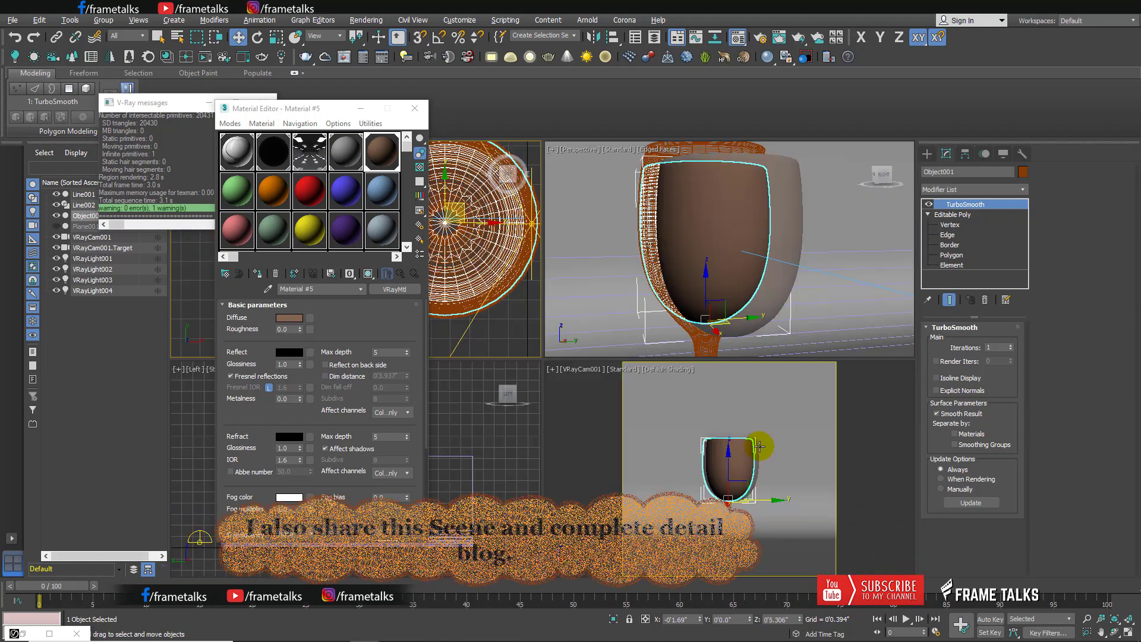
pyautogui.hotkey('alt', 'w')
pyautogui.press('t')
pyautogui.press('z')
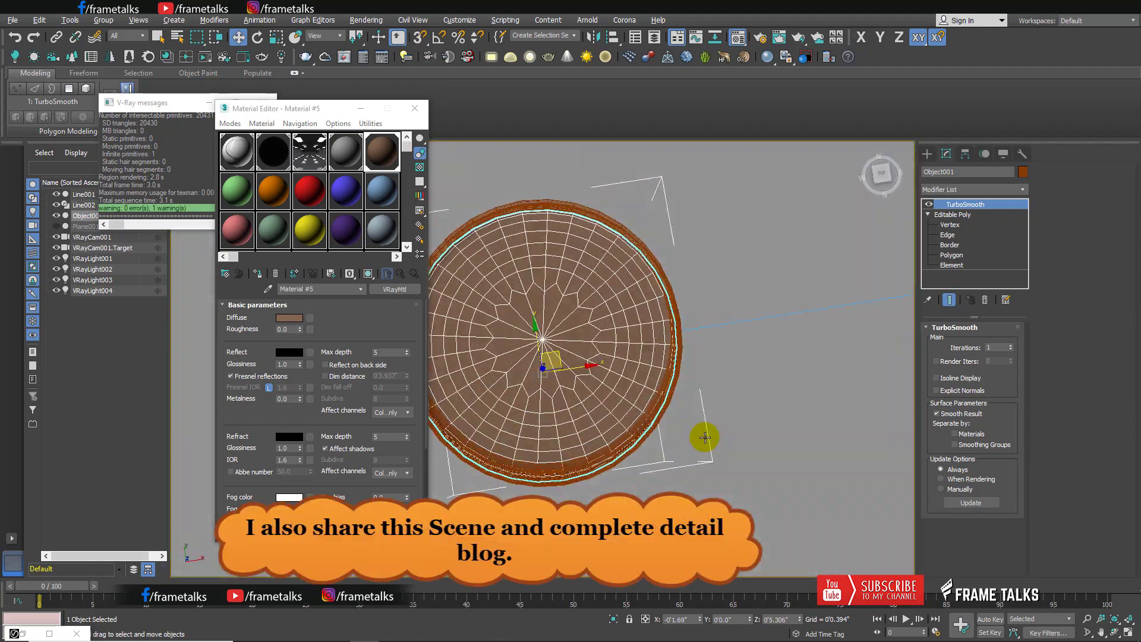
pyautogui.press('l')
pyautogui.click(289, 317)
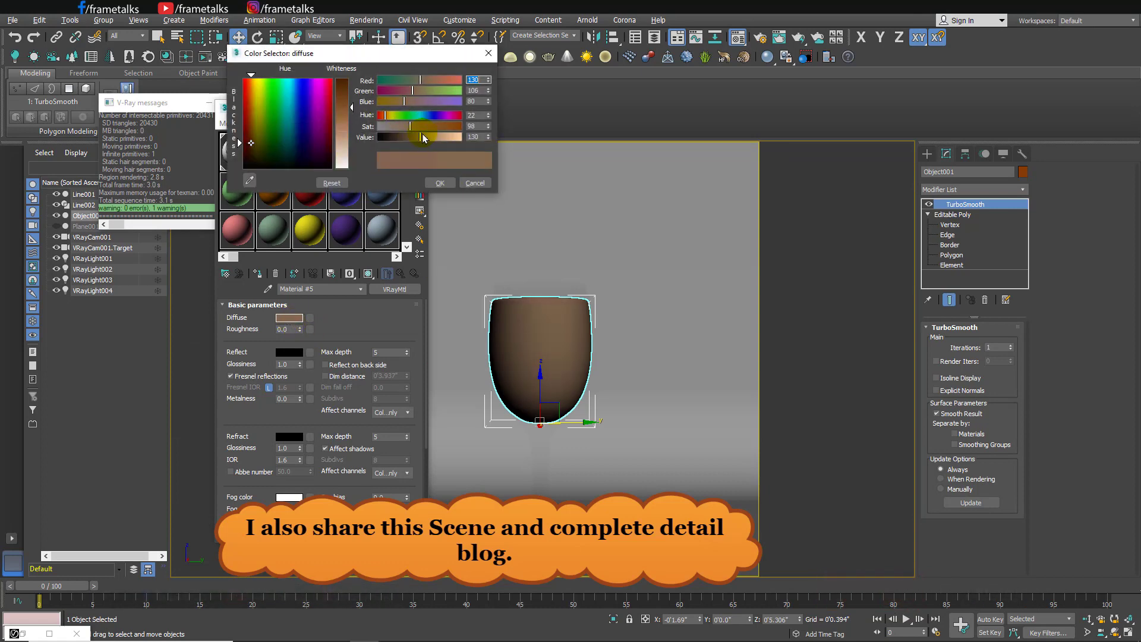
pyautogui.moveTo(423, 137)
pyautogui.mouseDown()
pyautogui.moveTo(454, 138)
pyautogui.moveTo(458, 127)
pyautogui.mouseUp()
pyautogui.click(288, 352)
pyautogui.moveTo(379, 137); pyautogui.dragTo(416, 137)
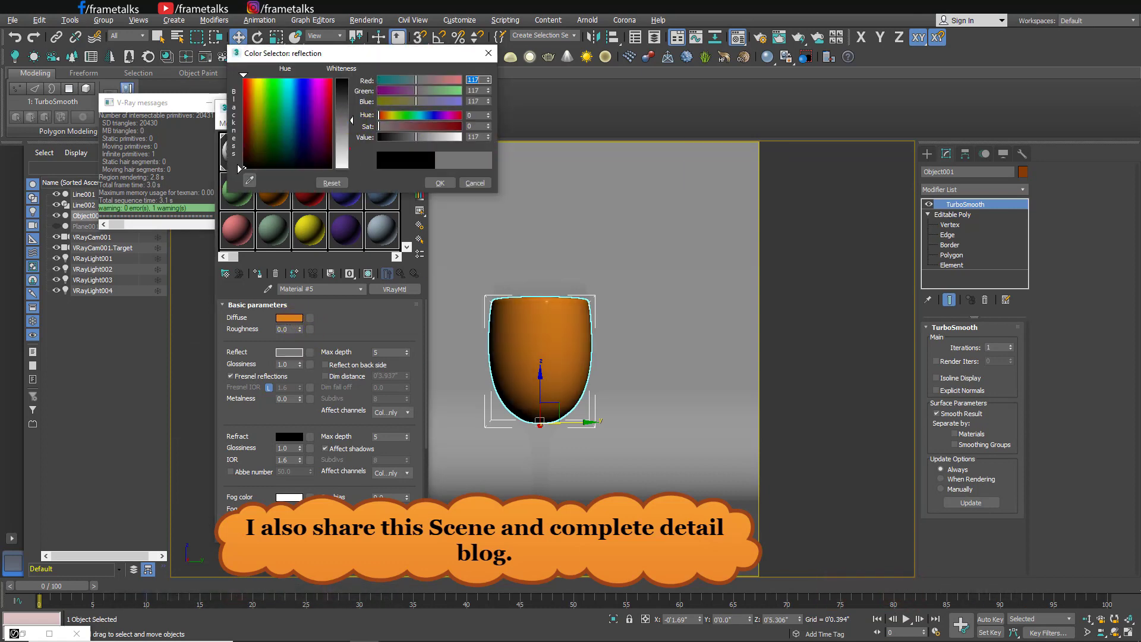
pyautogui.click(440, 182)
# Step: Set reflection glossiness to 0.9 and refraction to dark grey, then start a test render
pyautogui.click(288, 365)
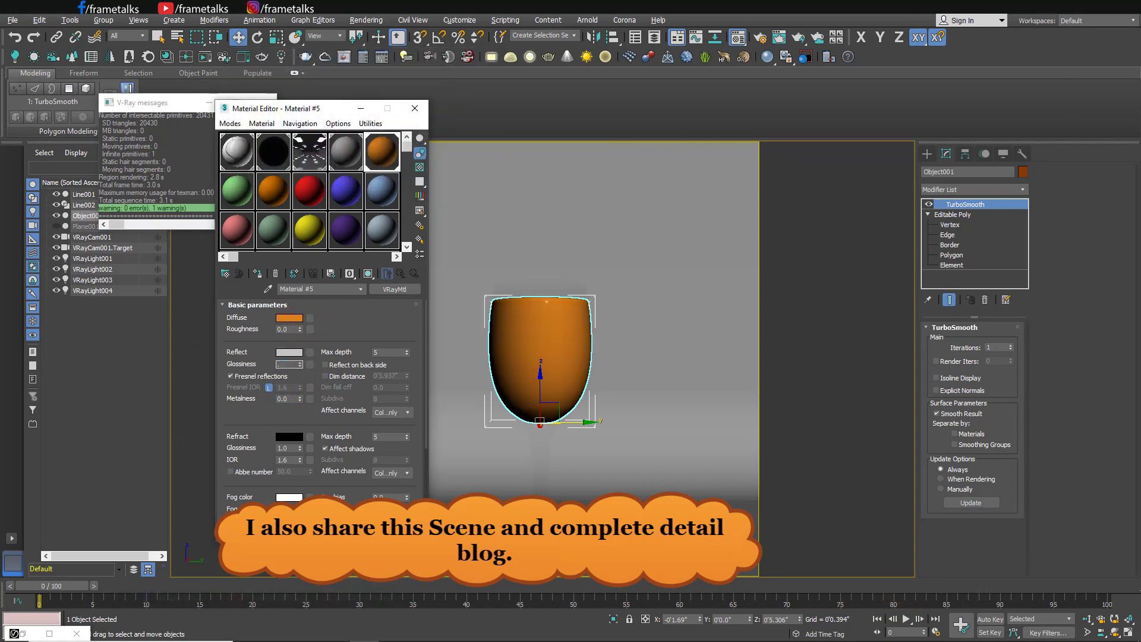
pyautogui.write('0.9')
pyautogui.click(288, 437)
pyautogui.moveTo(380, 161); pyautogui.dragTo(395, 160)
pyautogui.click(437, 184)
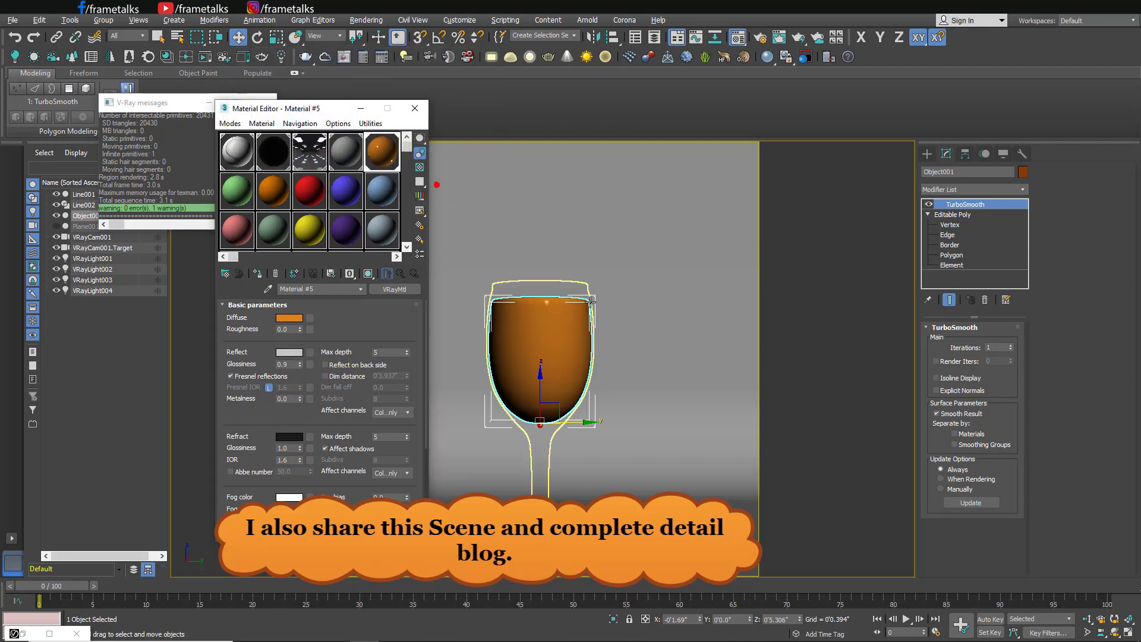
pyautogui.hotkey('shift', 'q')
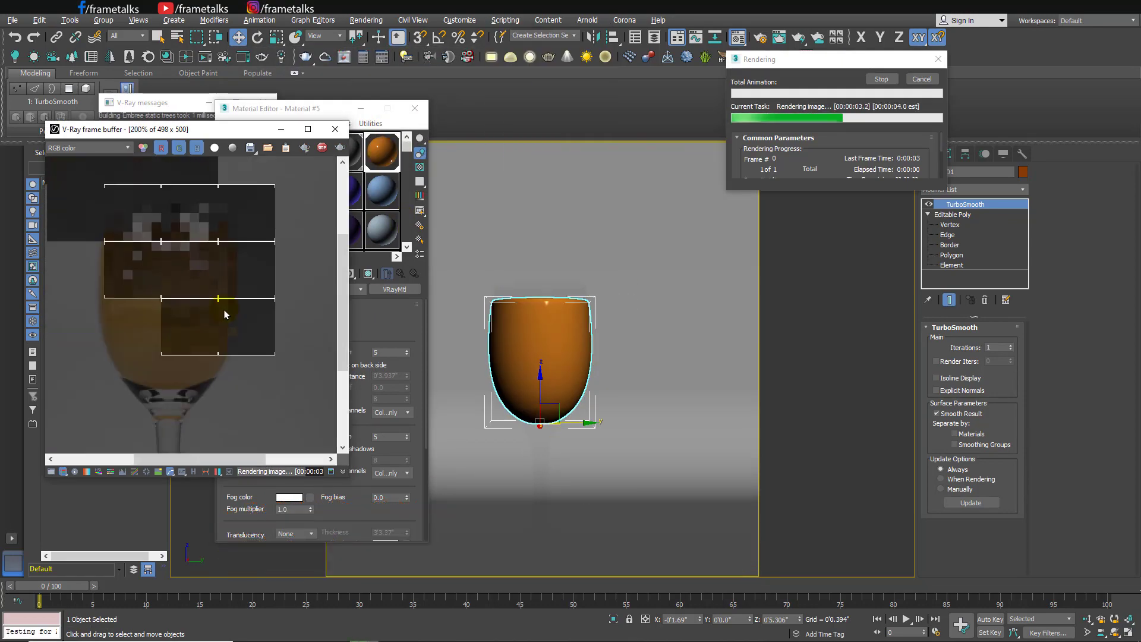
# Step: Inspect the finished render at 100%, then close the frame buffer and Material Editor
pyautogui.doubleClick(262, 312)
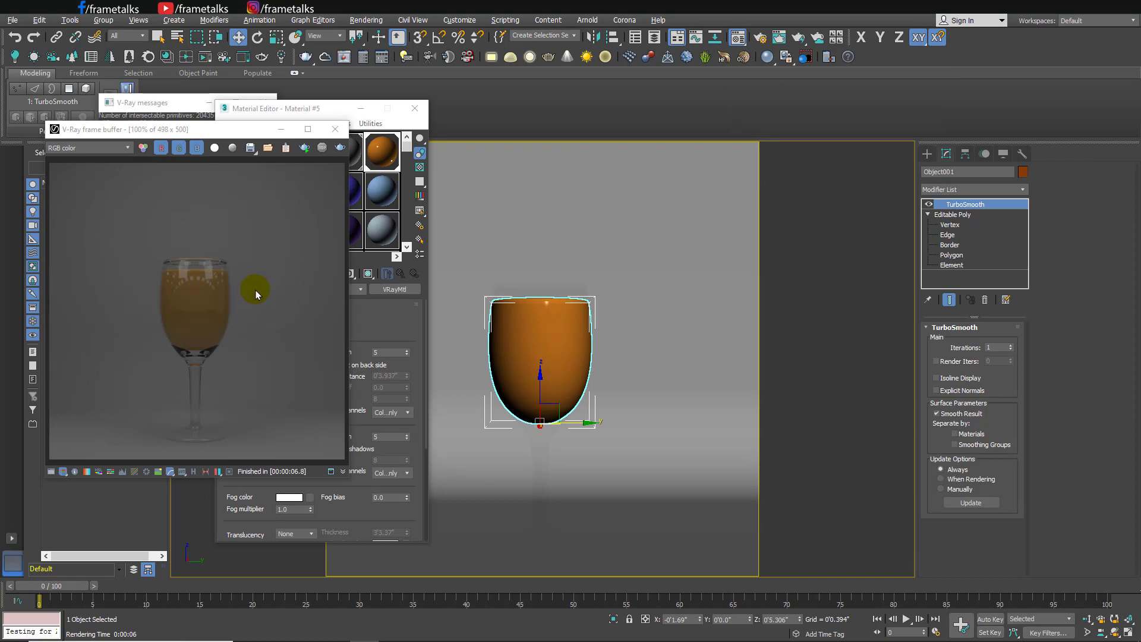
pyautogui.scroll(2, 229, 249)
pyautogui.scroll(-2, 217, 297)
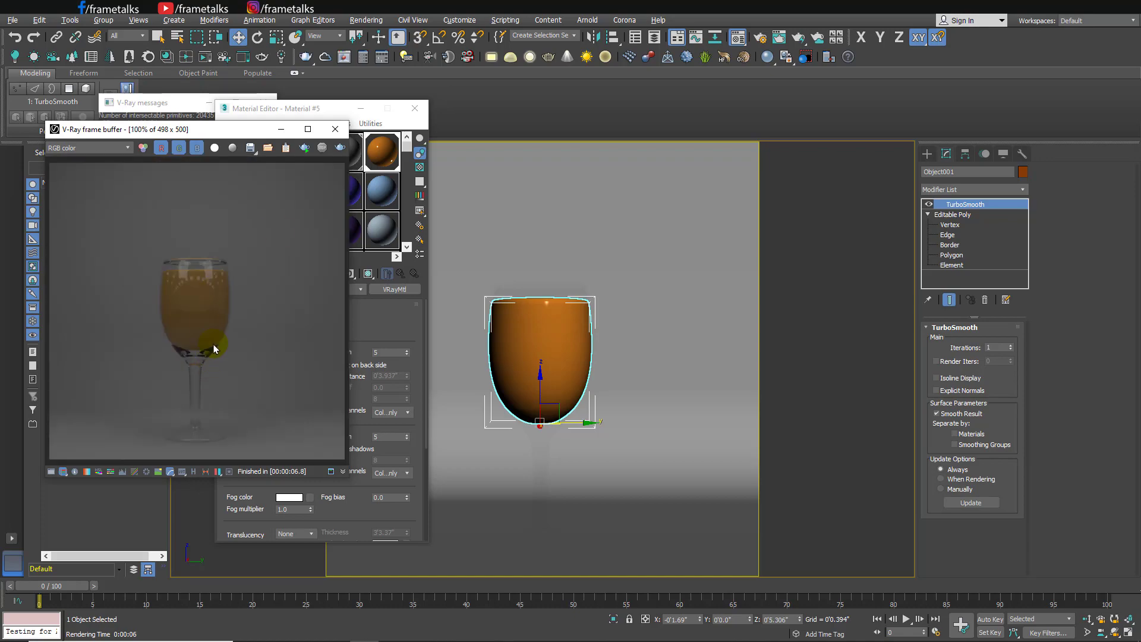
pyautogui.click(281, 129)
pyautogui.click(360, 108)
# Step: In the top view, check VRayLight003 and VRayLight002, confirming VRayLight002's multiplier of 50.0
pyautogui.press('t')
pyautogui.press('z')
pyautogui.scroll(-5, 492, 398)
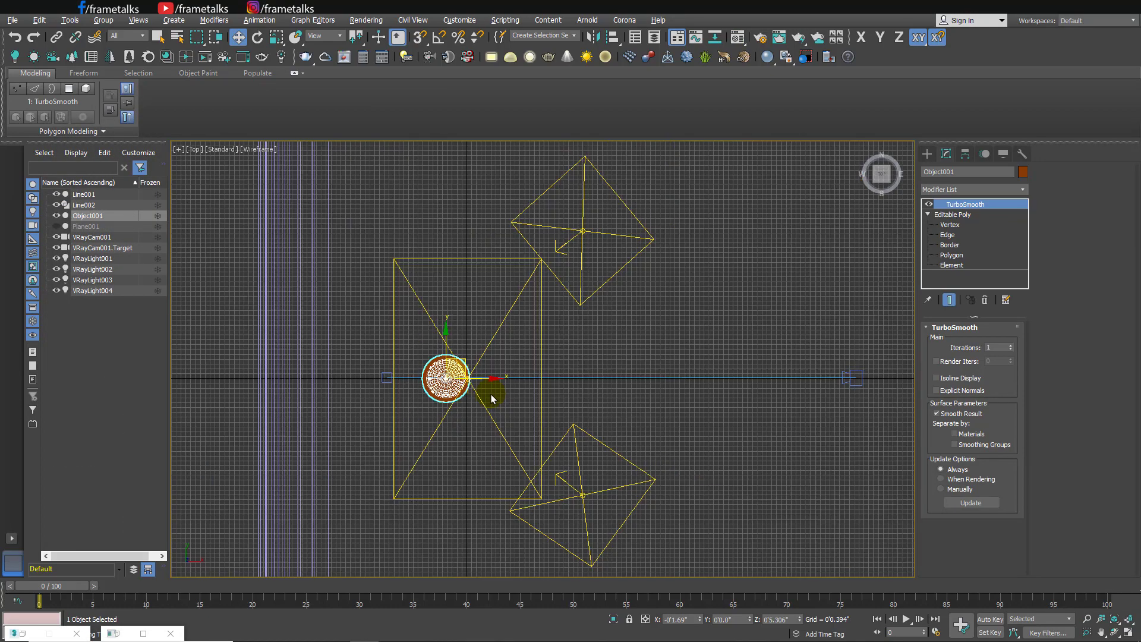
pyautogui.moveTo(492, 399); pyautogui.dragTo(573, 348, button='middle')
pyautogui.click(682, 430)
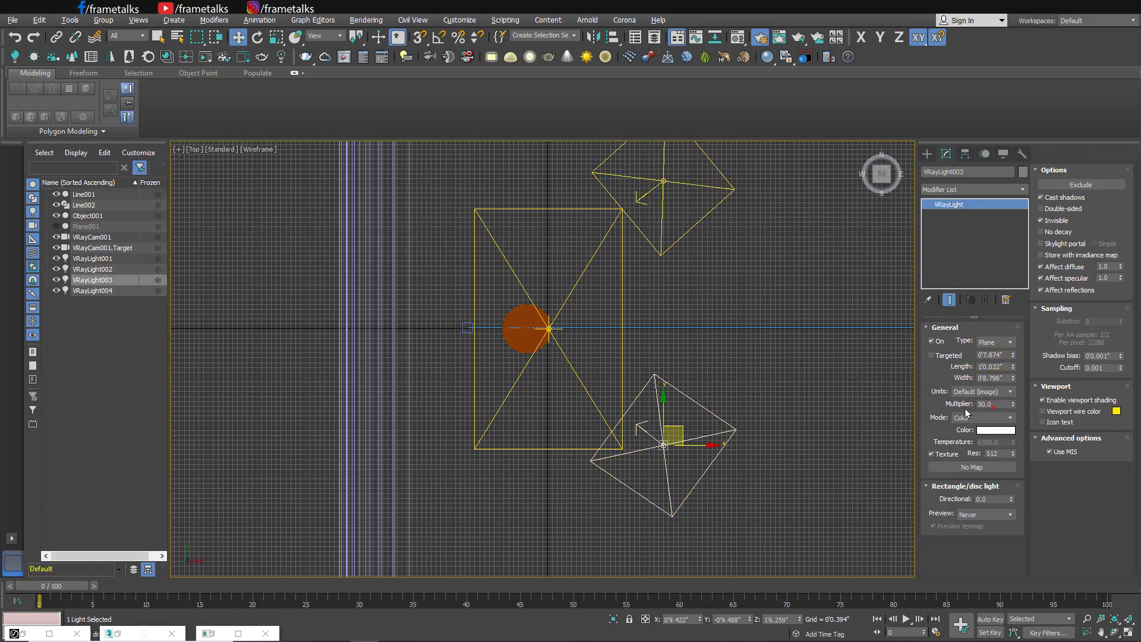
pyautogui.click(583, 378)
pyautogui.click(996, 404)
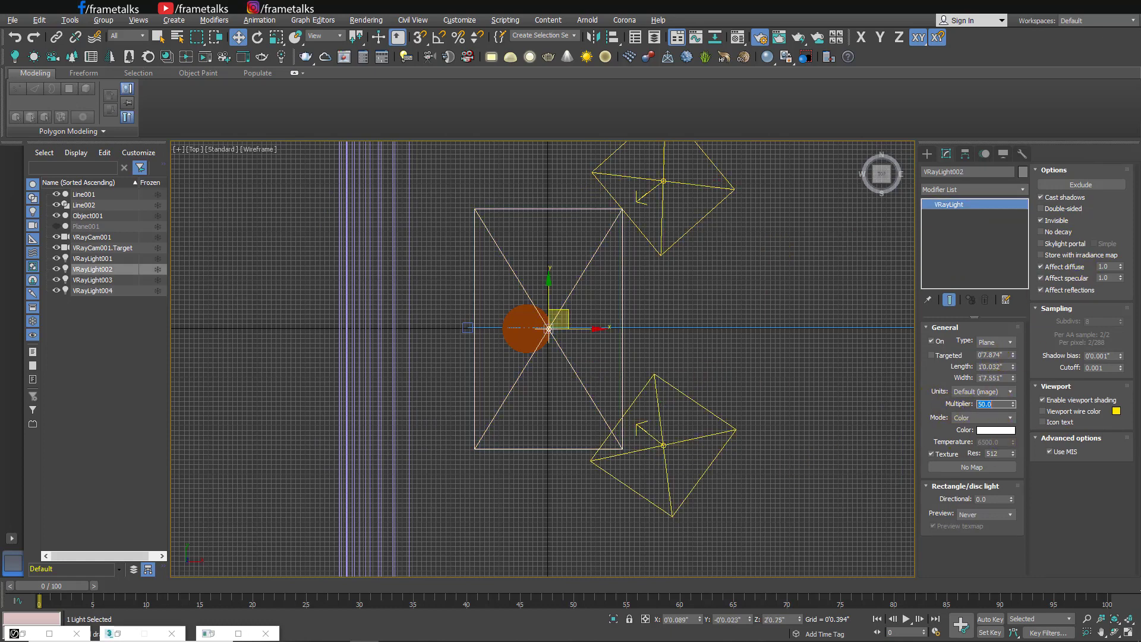
pyautogui.press('Return')
# Step: Render the camera view, then set the juice refraction colour to dark grey 62
pyautogui.press('c')
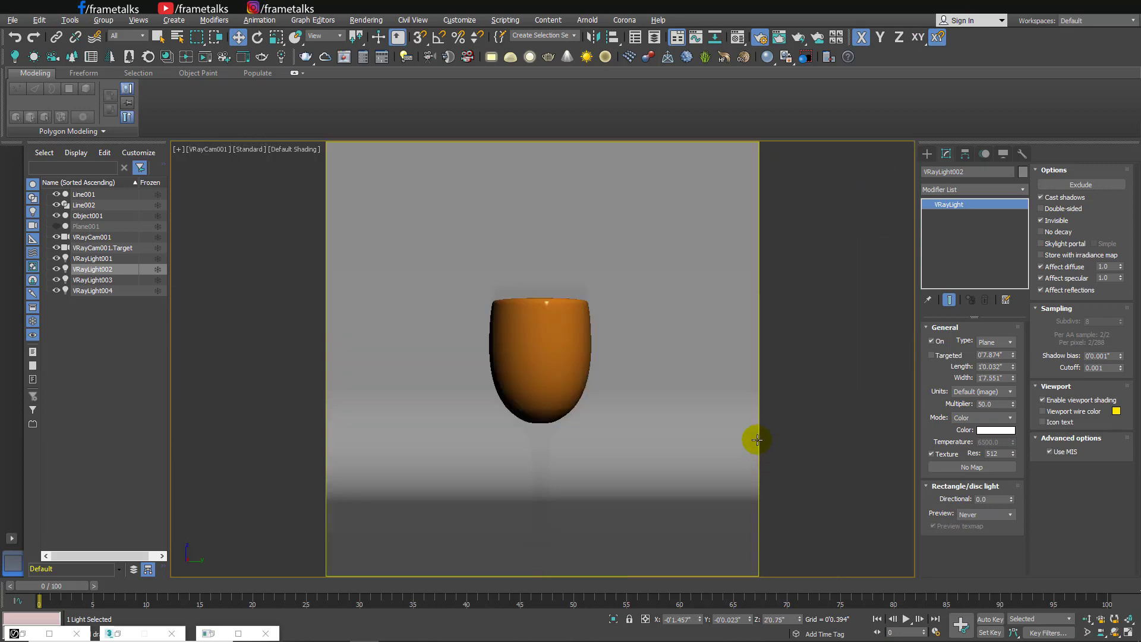
pyautogui.click(758, 37)
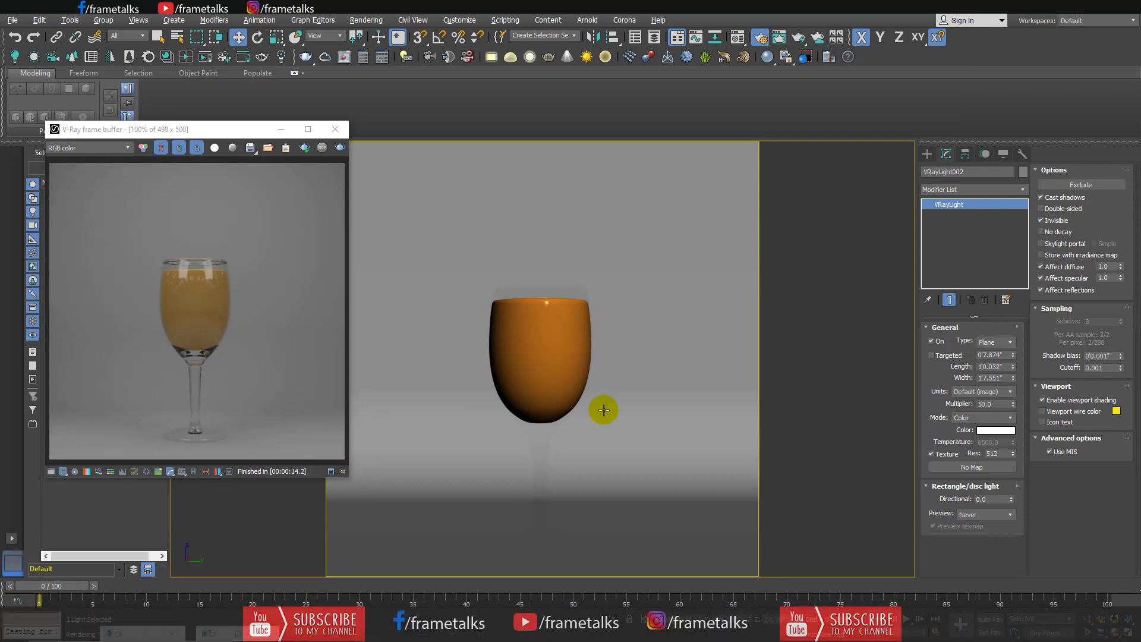
pyautogui.press('m')
pyautogui.click(286, 438)
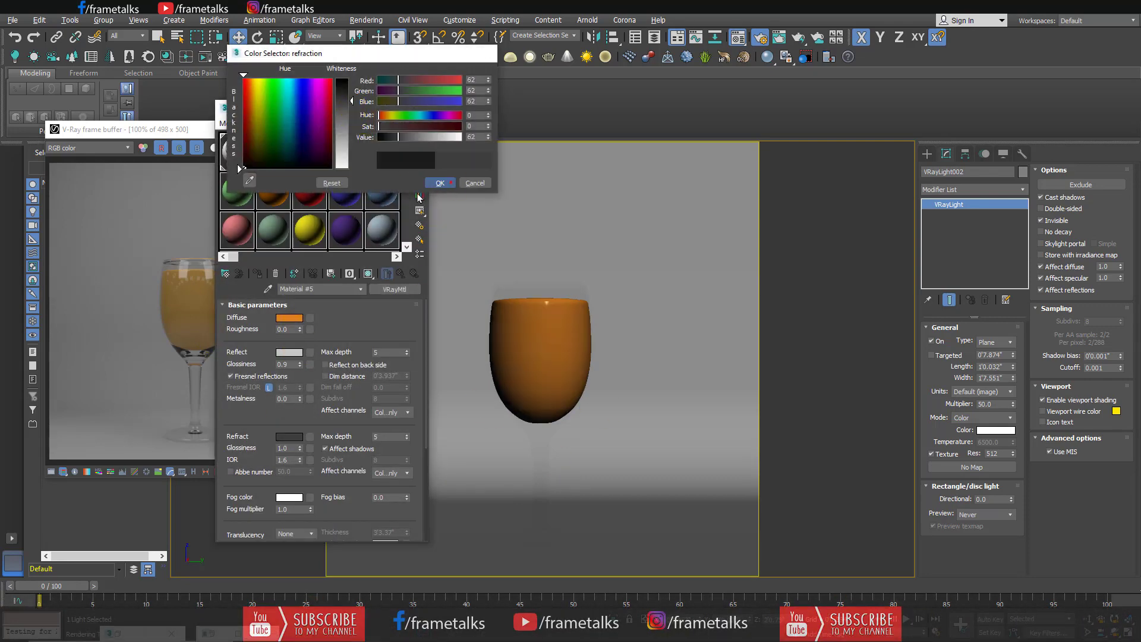
pyautogui.click(464, 160)
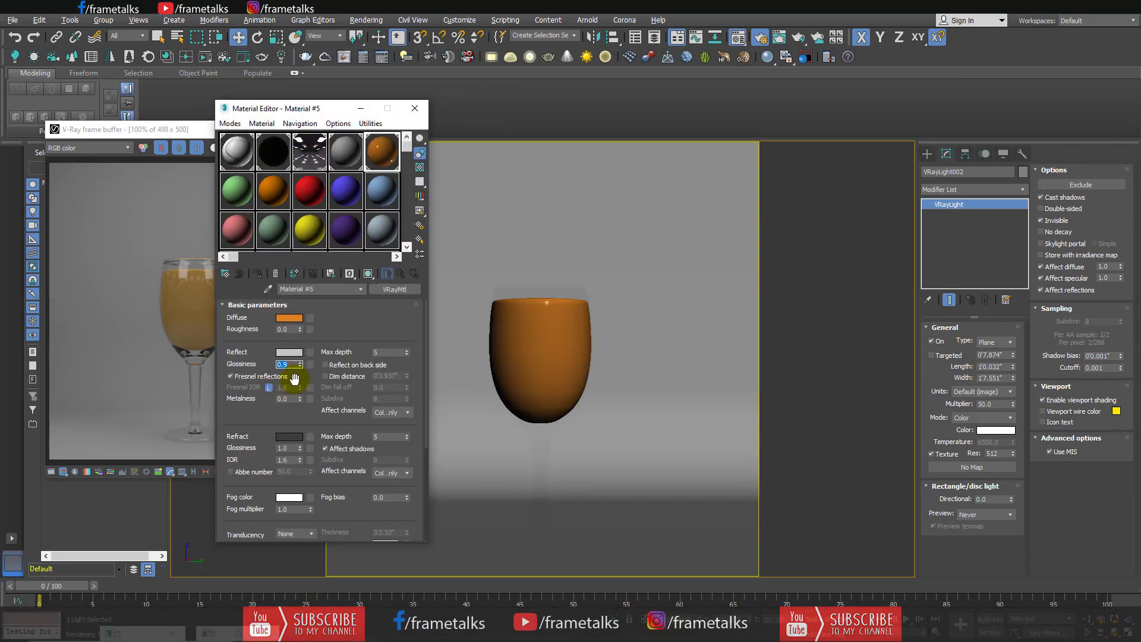
pyautogui.click(277, 367)
pyautogui.write('1')
# Step: Change the juice fog colour to light grey and re-render the scene
pyautogui.click(289, 497)
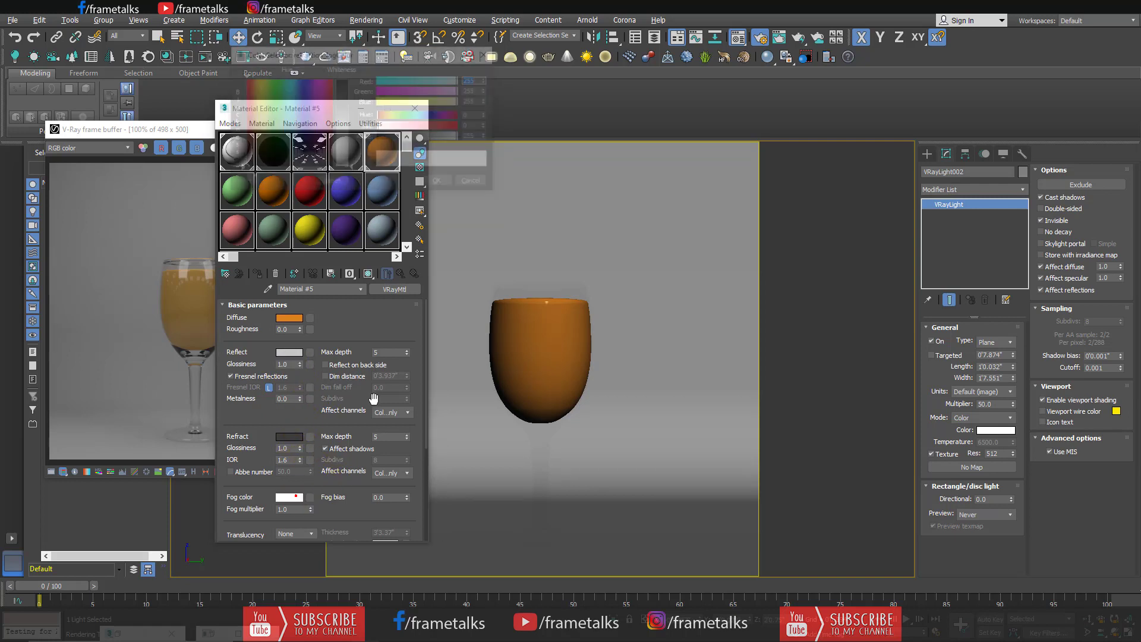
pyautogui.click(439, 181)
pyautogui.scroll(-3, 293, 491)
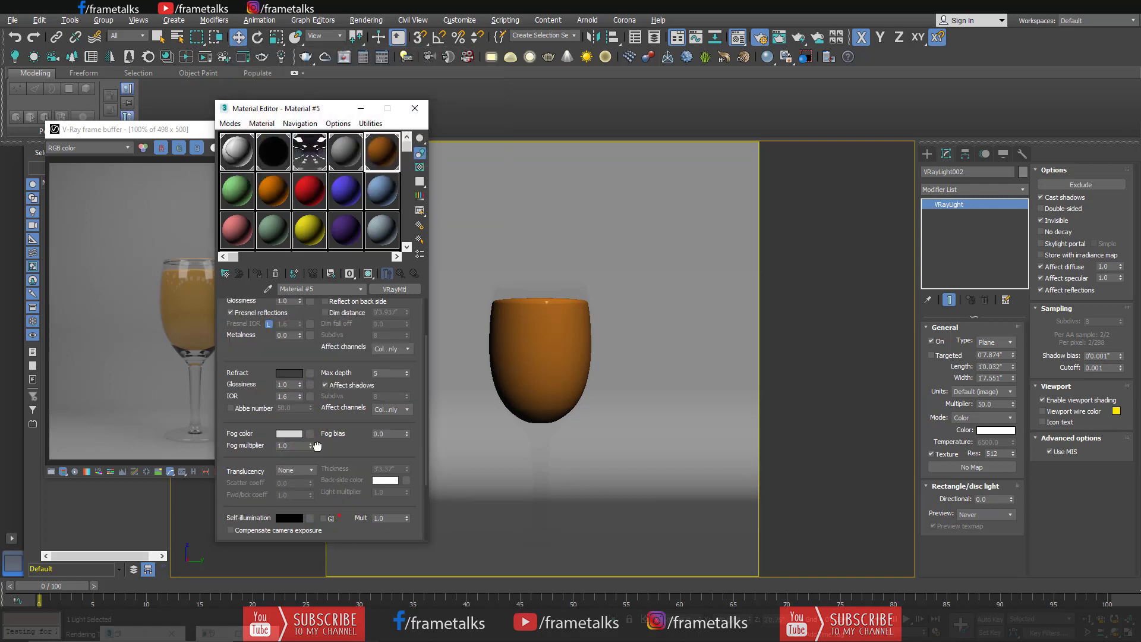
pyautogui.scroll(-3, 293, 490)
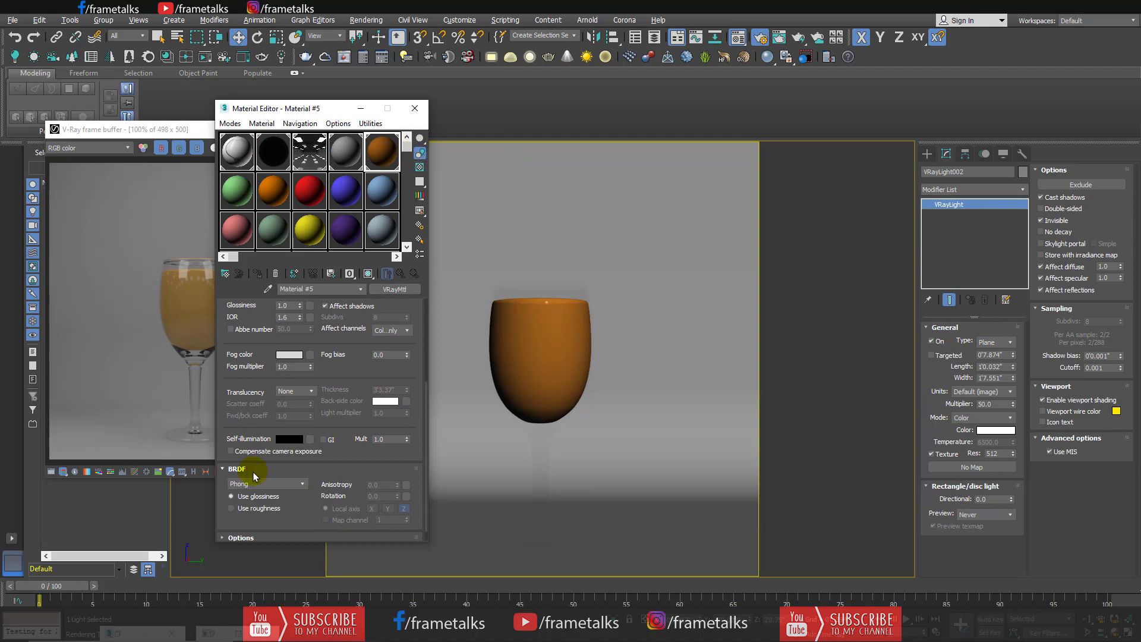
pyautogui.click(415, 108)
pyautogui.hotkey('shift', 'q')
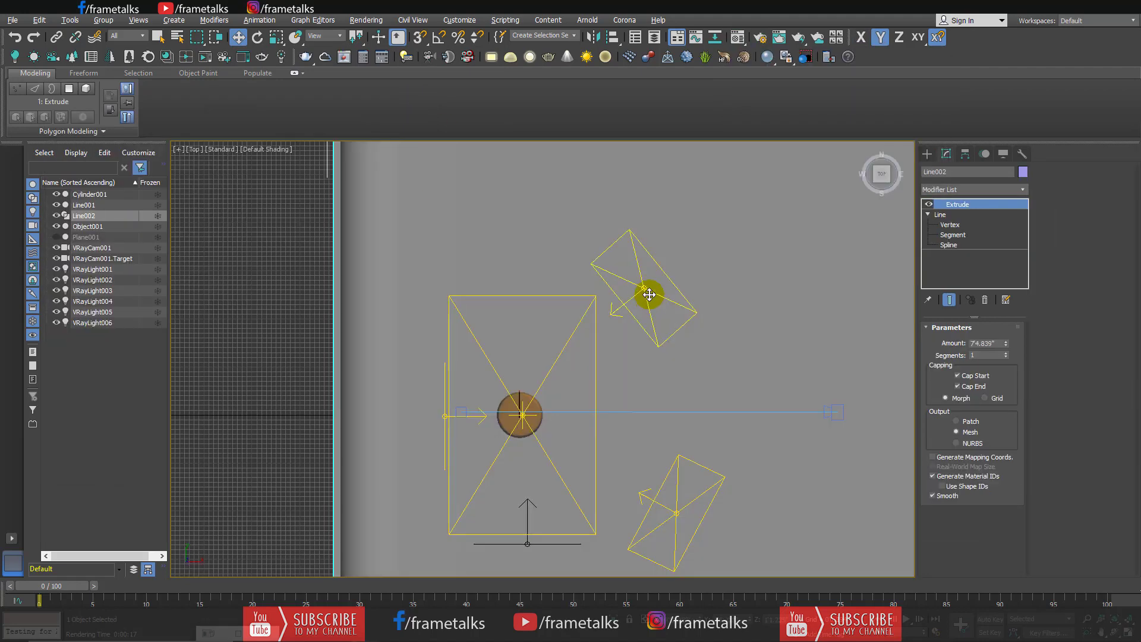
# Step: Swing VRayLight004 toward the glass and raise its Z rotation beyond 41.769
pyautogui.click(649, 293)
pyautogui.moveTo(667, 274); pyautogui.dragTo(585, 347)
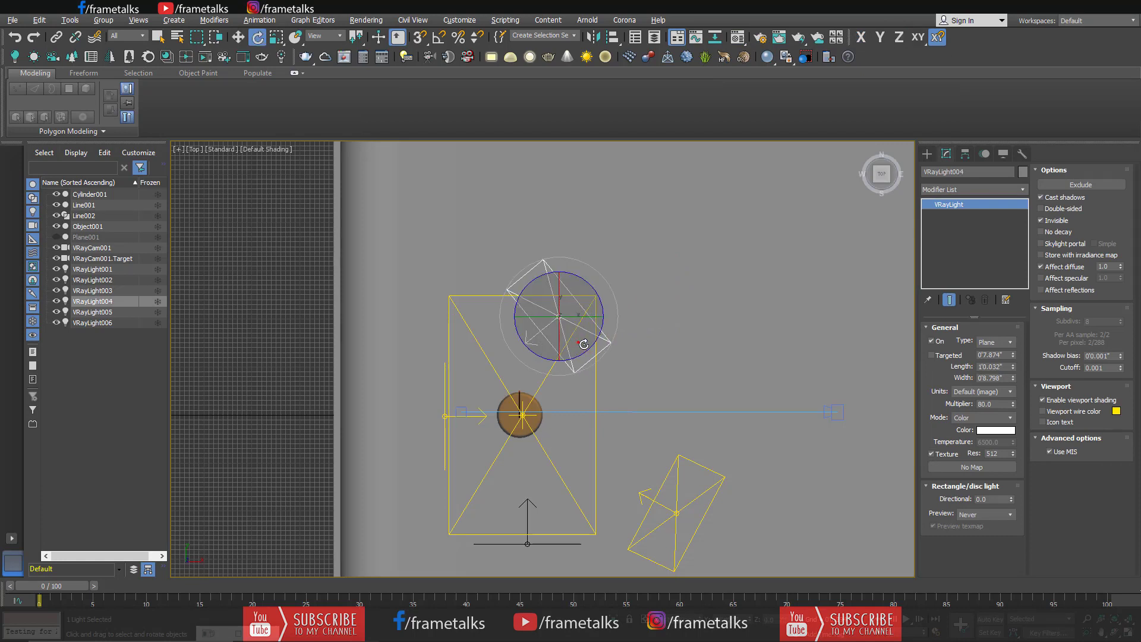
pyautogui.moveTo(584, 346); pyautogui.dragTo(575, 333)
pyautogui.rightClick(256, 36)
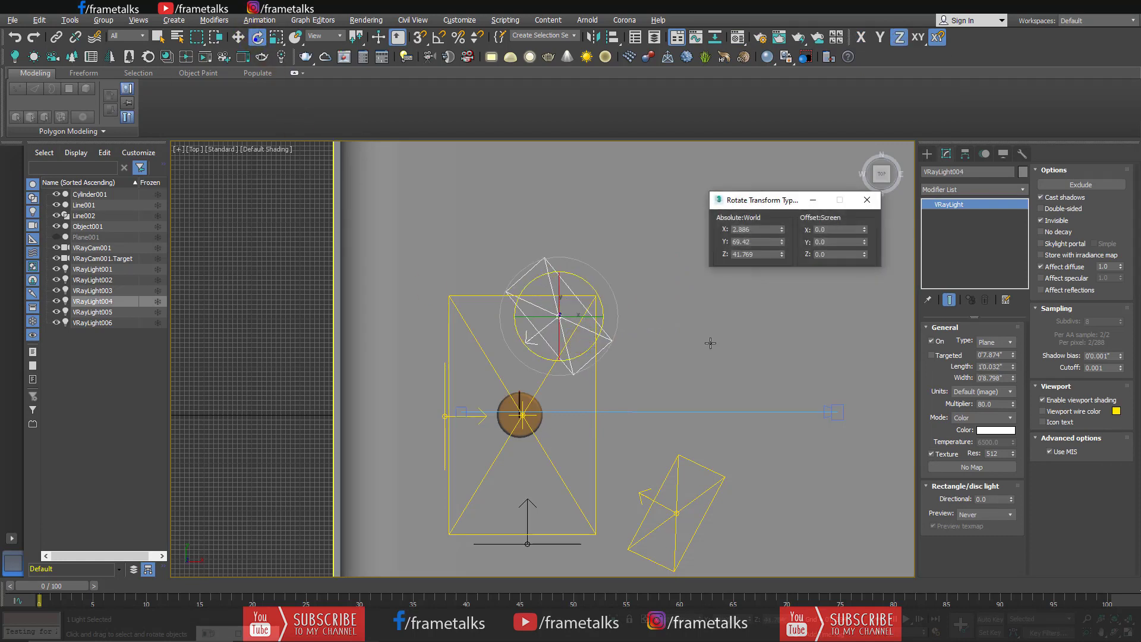
pyautogui.moveTo(781, 253)
pyautogui.mouseDown()
pyautogui.moveTo(775, 169)
pyautogui.moveTo(738, 80)
pyautogui.mouseUp()
pyautogui.click(866, 200)
pyautogui.write('30')
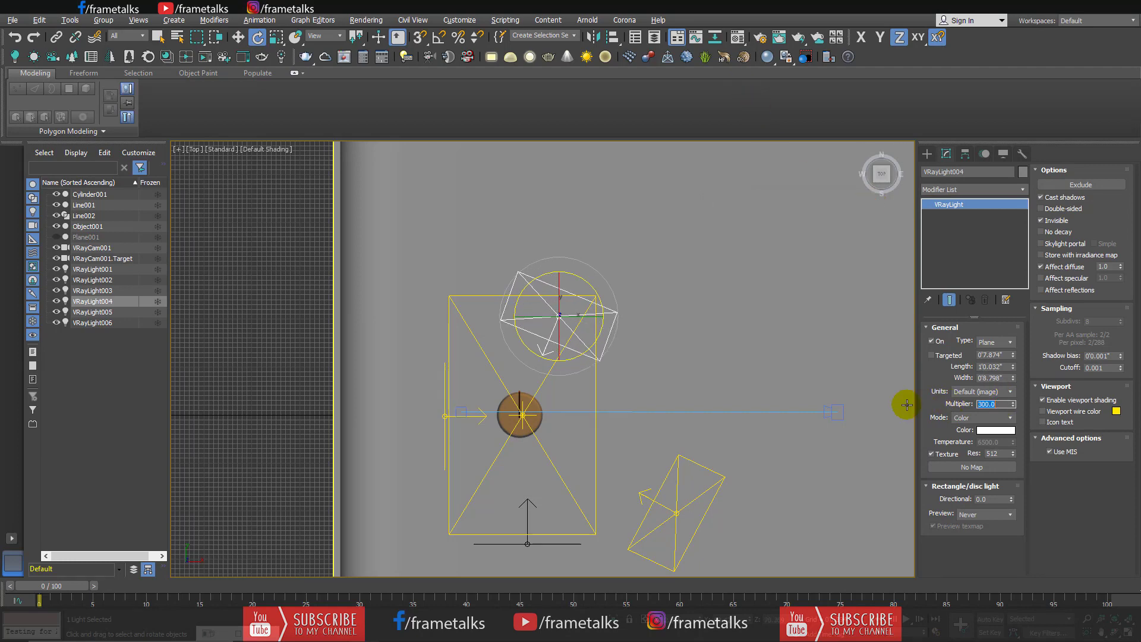
# Step: Set VRayLight004's multiplier to 300 and maximize the camera view
pyautogui.write('0')
pyautogui.press('Return')
pyautogui.hotkey('alt', 'w')
pyautogui.hotkey('alt', 'w')
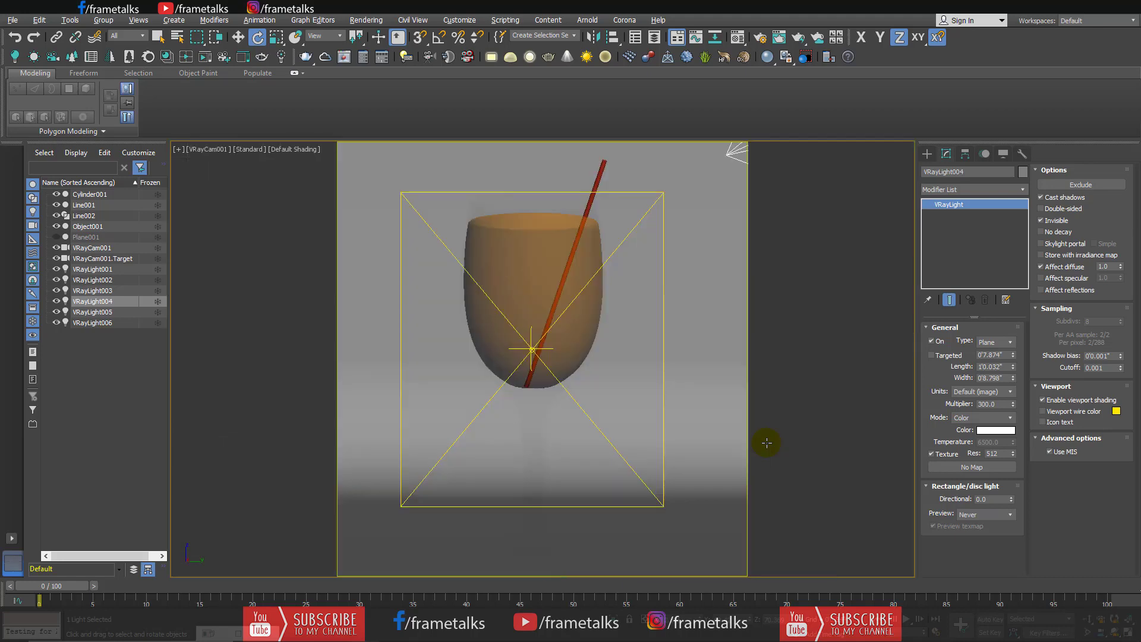
pyautogui.press('w')
pyautogui.rightClick(672, 356)
# Step: Open Material #5 in the Material Editor with the checkered preview background on
pyautogui.click(724, 517)
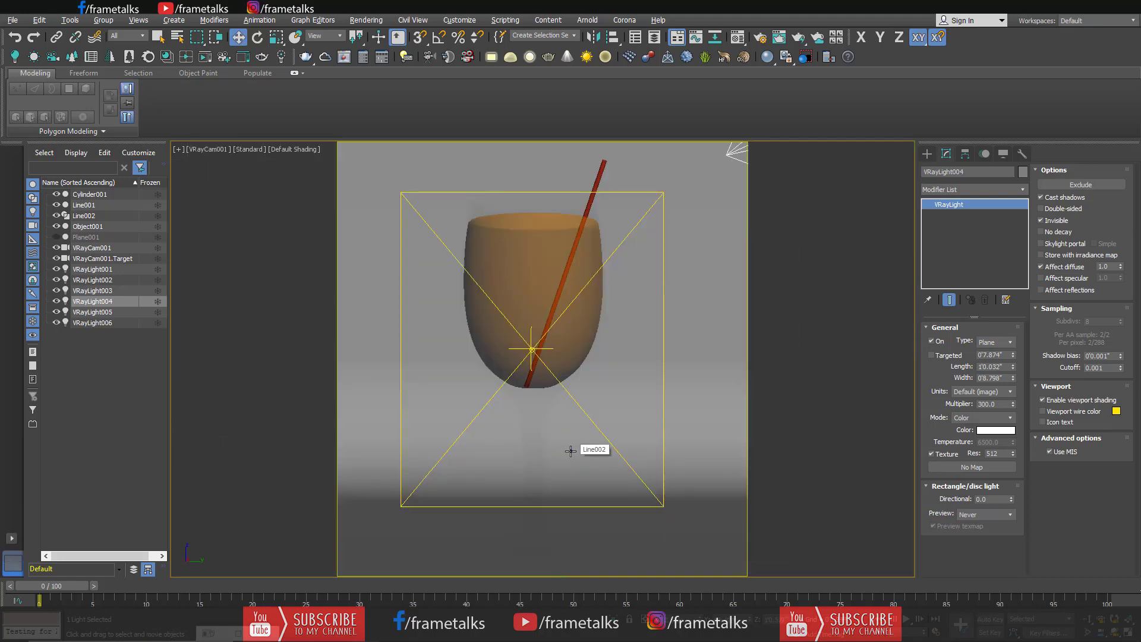
pyautogui.press('m')
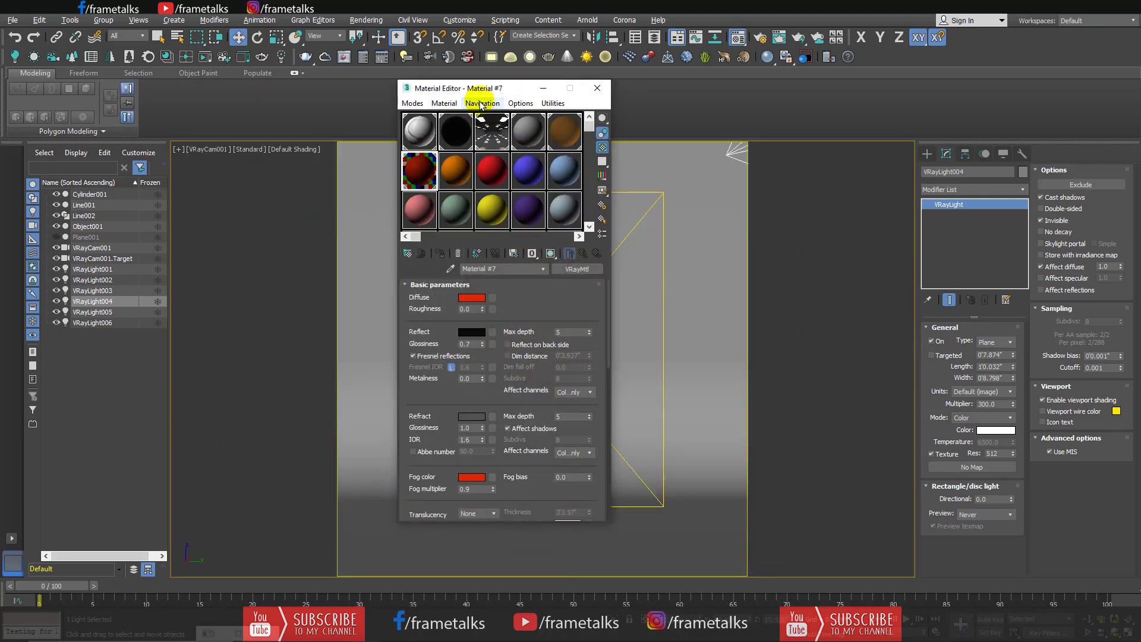
pyautogui.moveTo(476, 89); pyautogui.dragTo(128, 85)
pyautogui.click(243, 126)
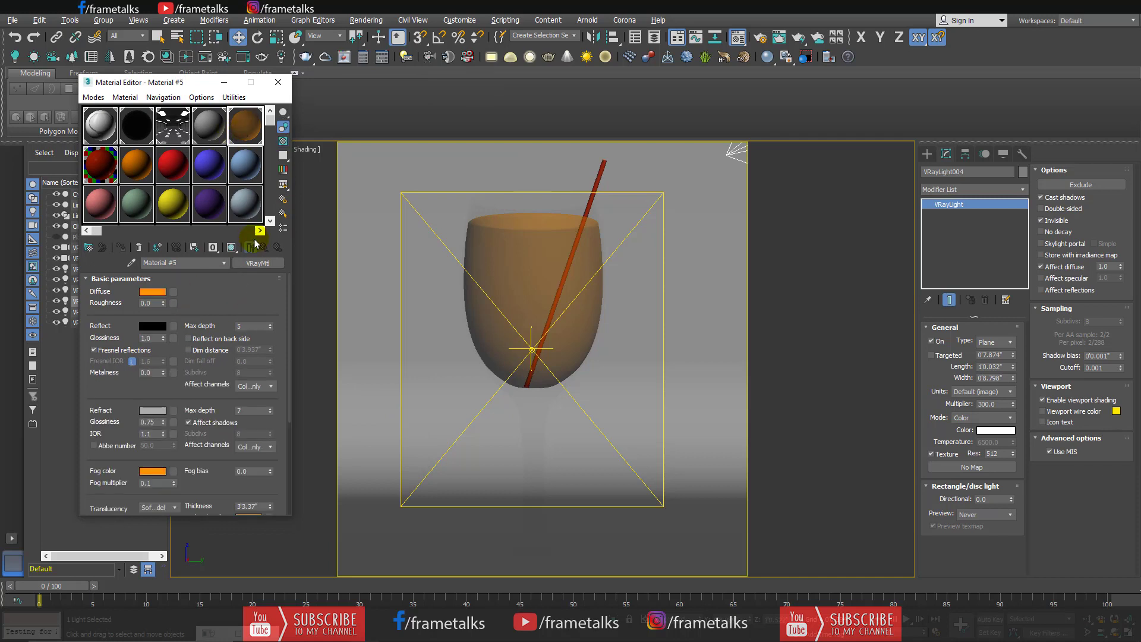
pyautogui.click(281, 142)
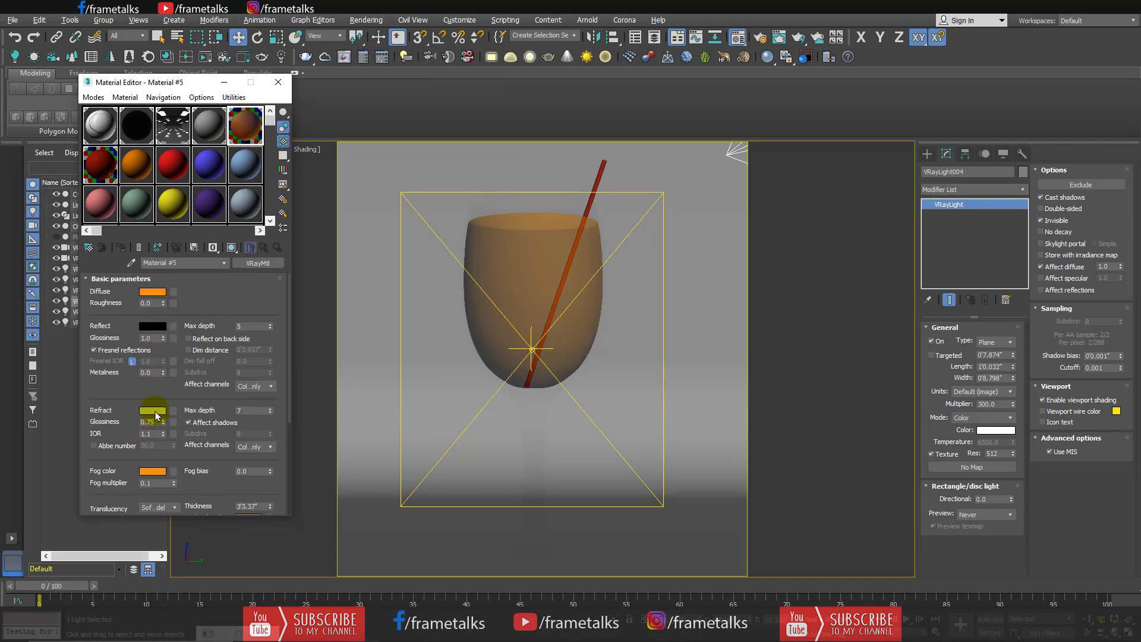
# Step: Darken Material #5's refraction colour from 171 down to a dark grey
pyautogui.click(154, 410)
pyautogui.moveTo(361, 54); pyautogui.dragTo(525, 52)
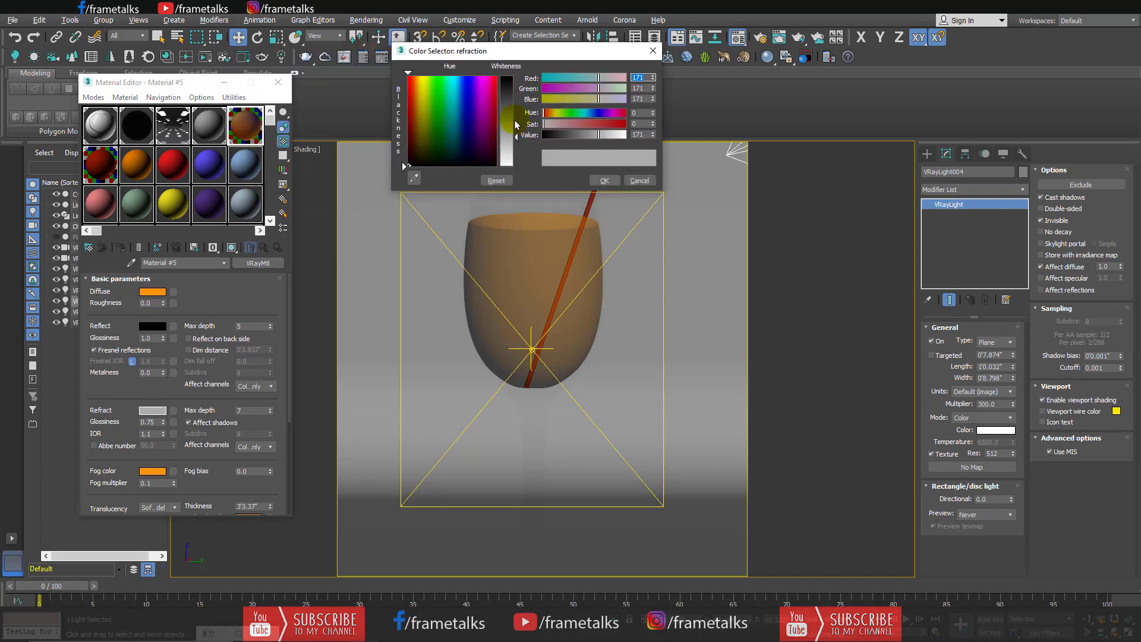
pyautogui.moveTo(516, 124); pyautogui.dragTo(510, 104)
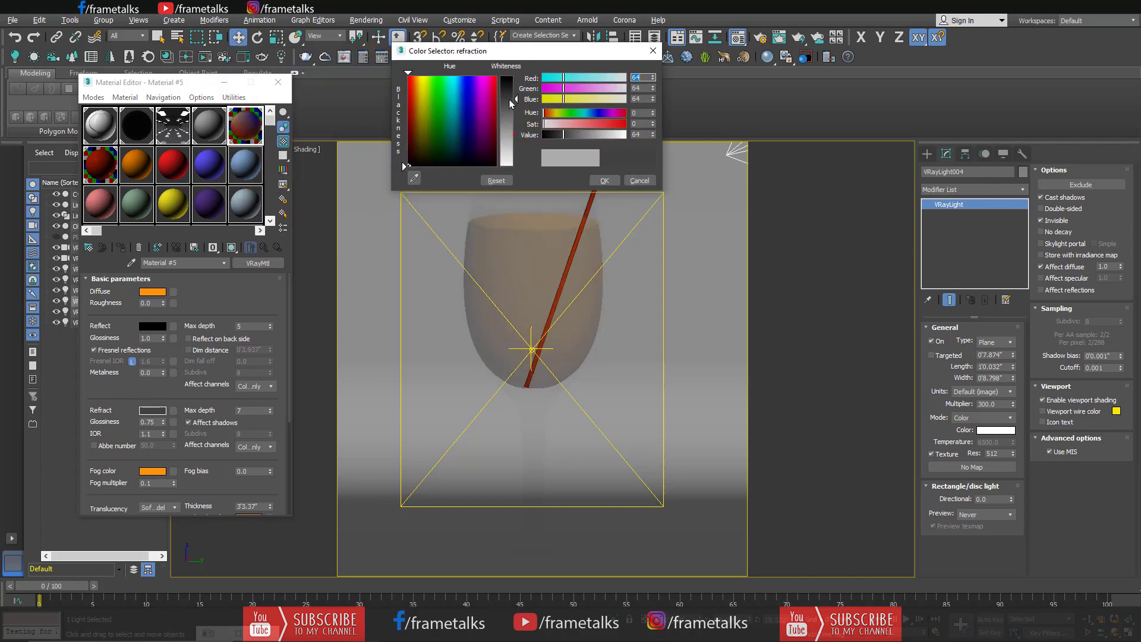
pyautogui.click(516, 105)
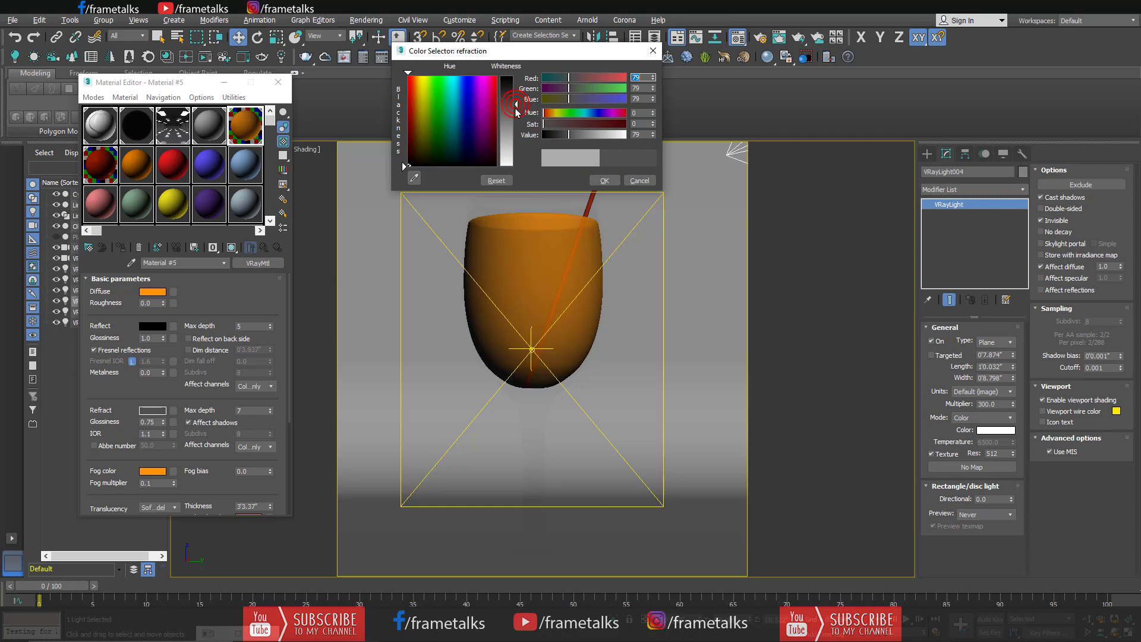
pyautogui.moveTo(517, 111); pyautogui.dragTo(514, 86)
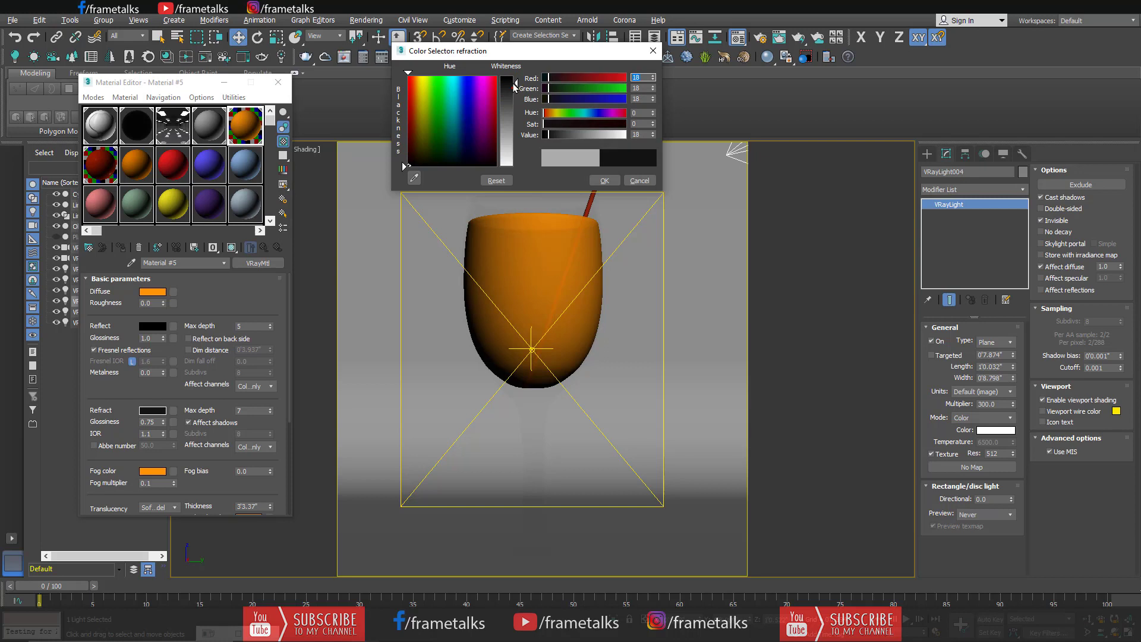
pyautogui.click(605, 180)
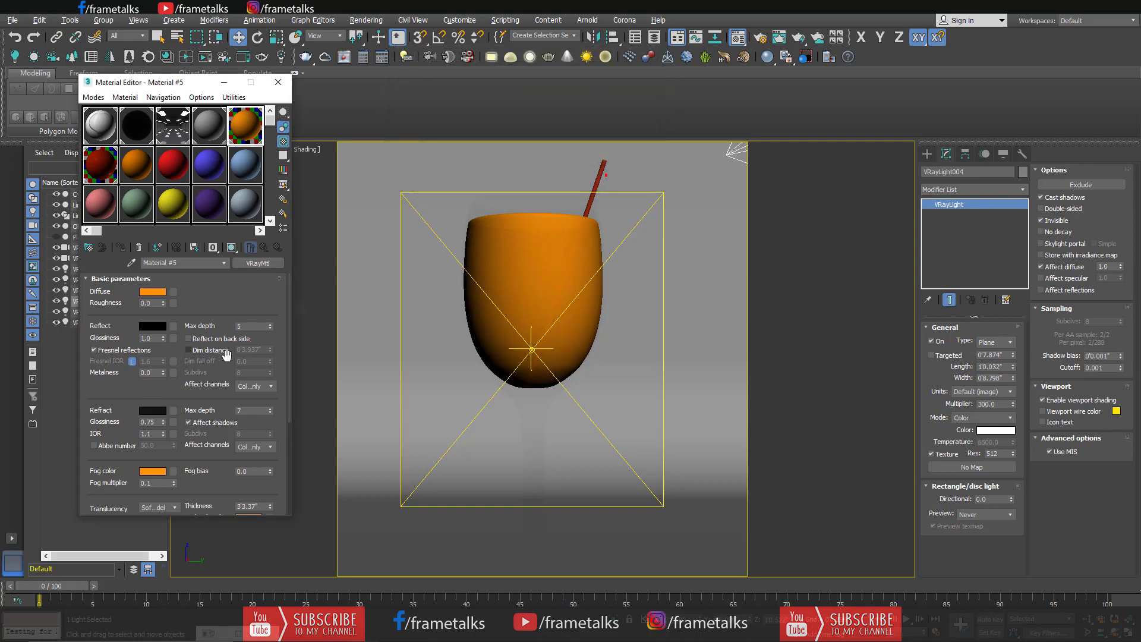
# Step: Set refraction glossiness to 0.9, keep refraction value 18, and select the Glass material
pyautogui.doubleClick(157, 420)
pyautogui.write('0.9')
pyautogui.press('Return')
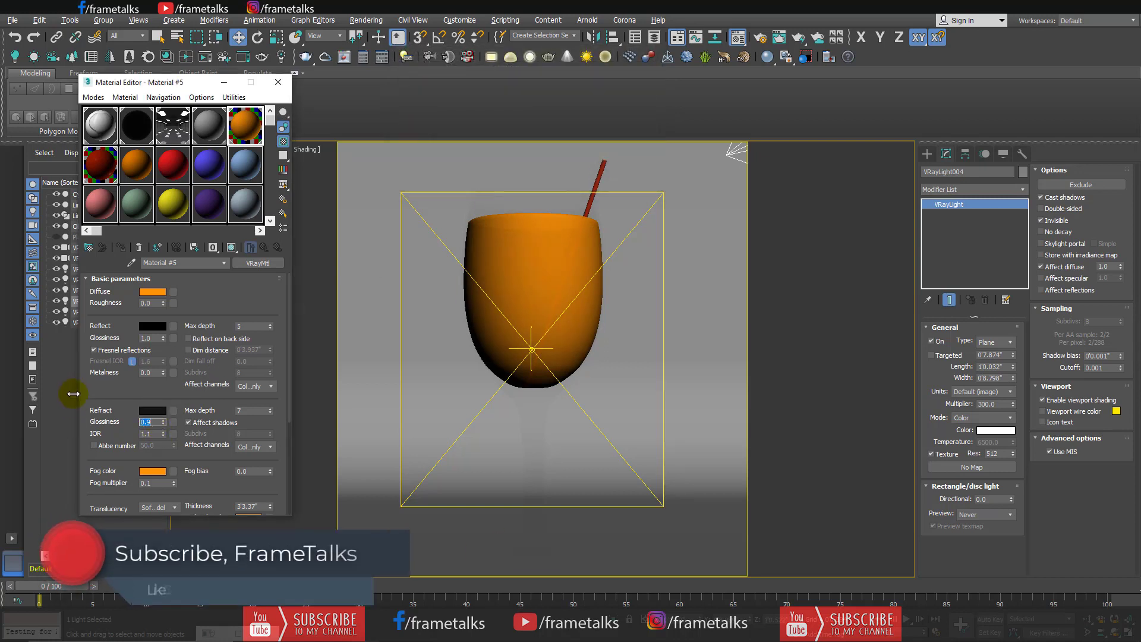
pyautogui.click(157, 410)
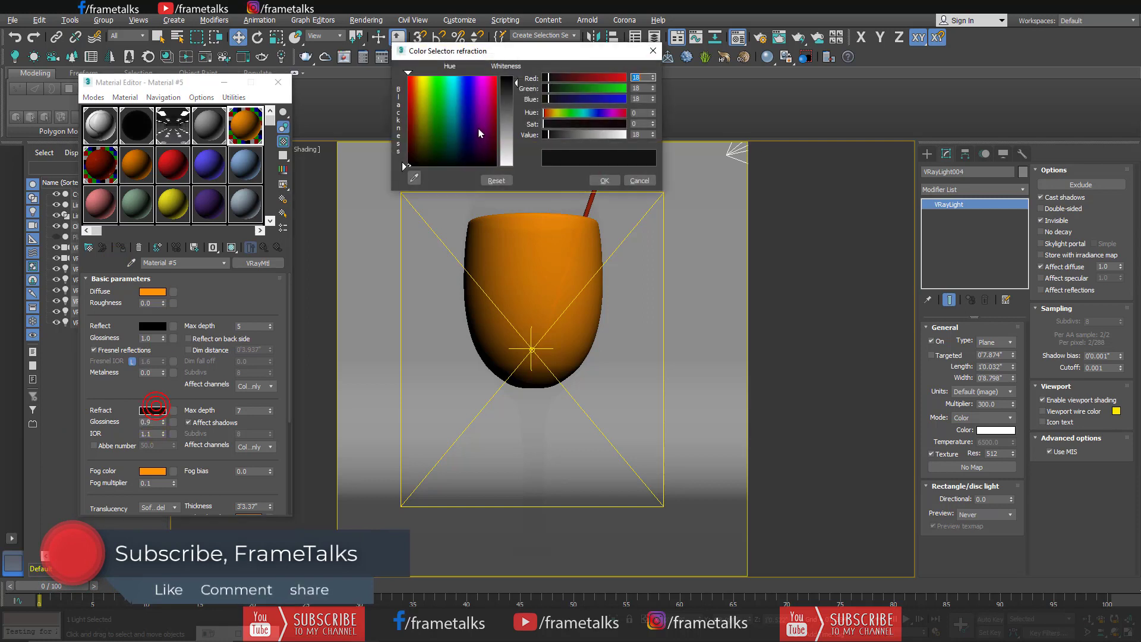
pyautogui.click(601, 180)
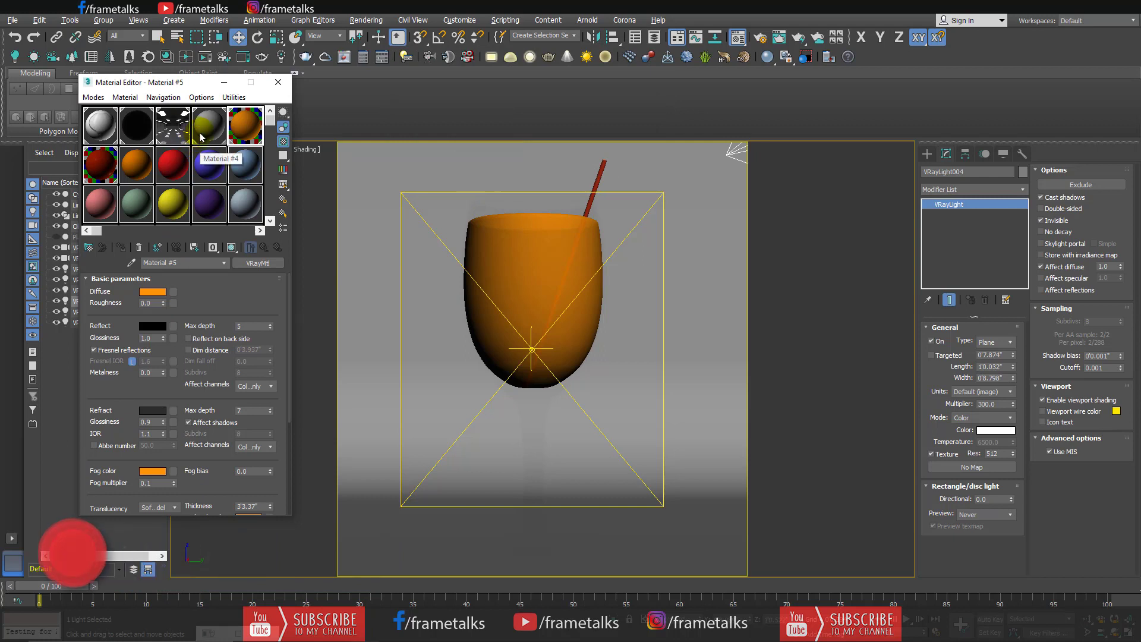
pyautogui.click(137, 125)
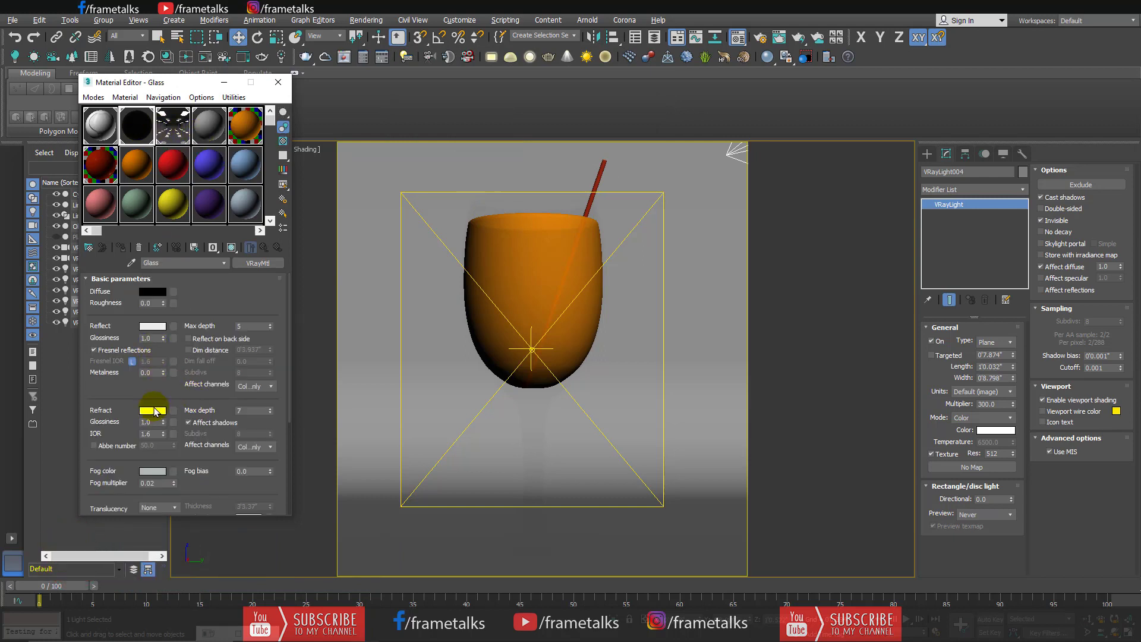
# Step: Keep the Glass material's near-white refraction colour and return to Material #5
pyautogui.click(156, 410)
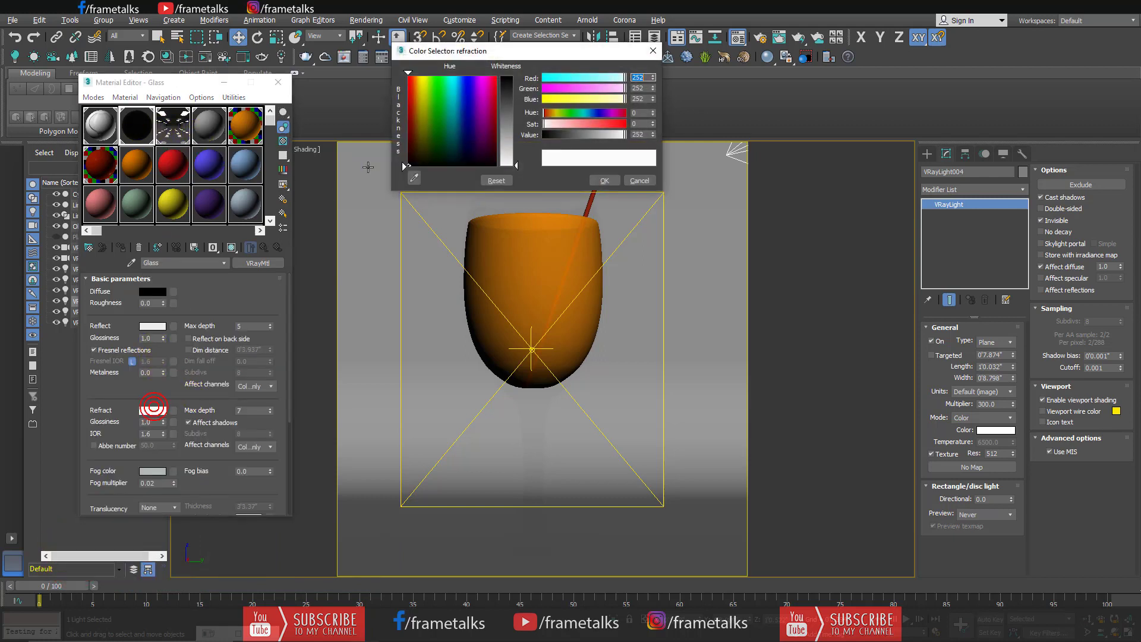
pyautogui.click(603, 181)
pyautogui.click(245, 125)
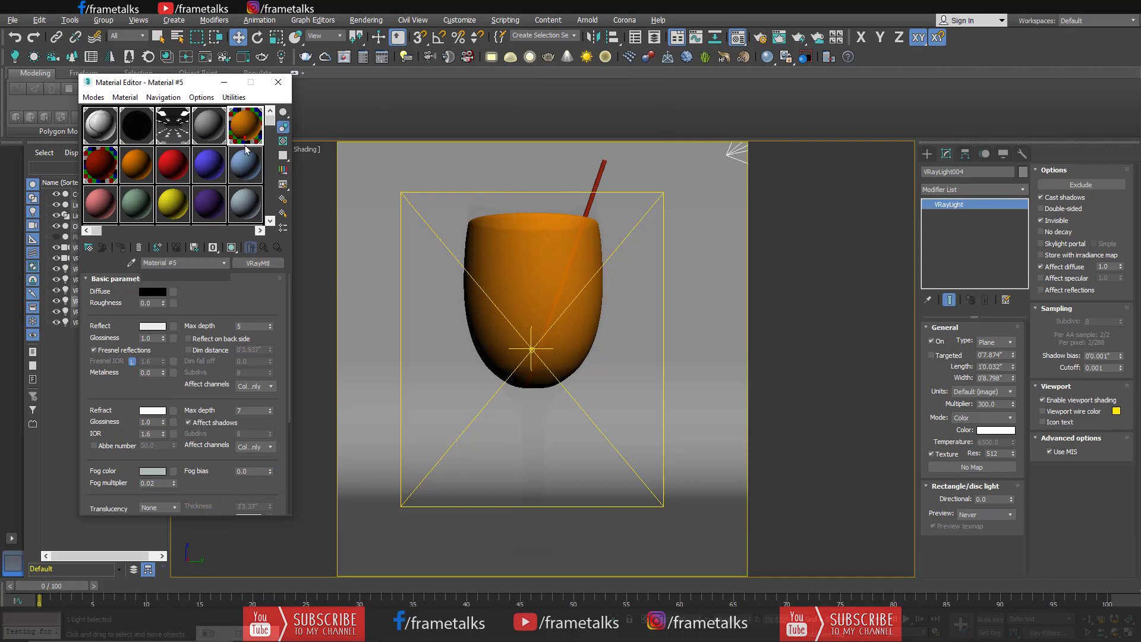
pyautogui.moveTo(204, 492); pyautogui.dragTo(209, 307)
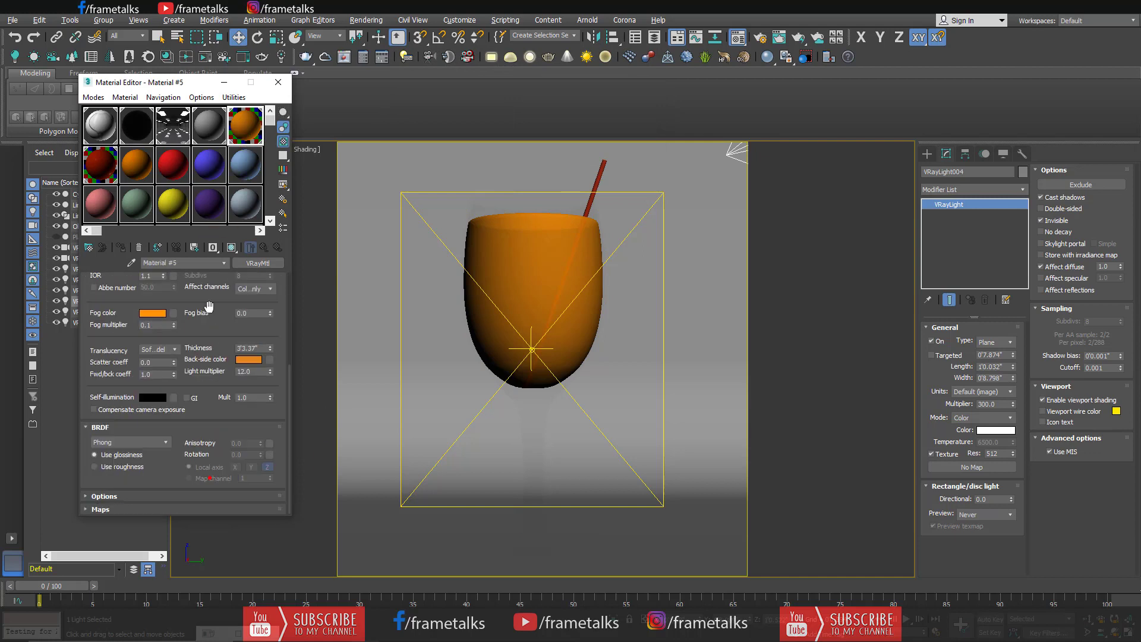
# Step: Set Material #5's translucency thickness to 10 (0'3.937") and choose a new BRDF type
pyautogui.click(175, 353)
pyautogui.write('10')
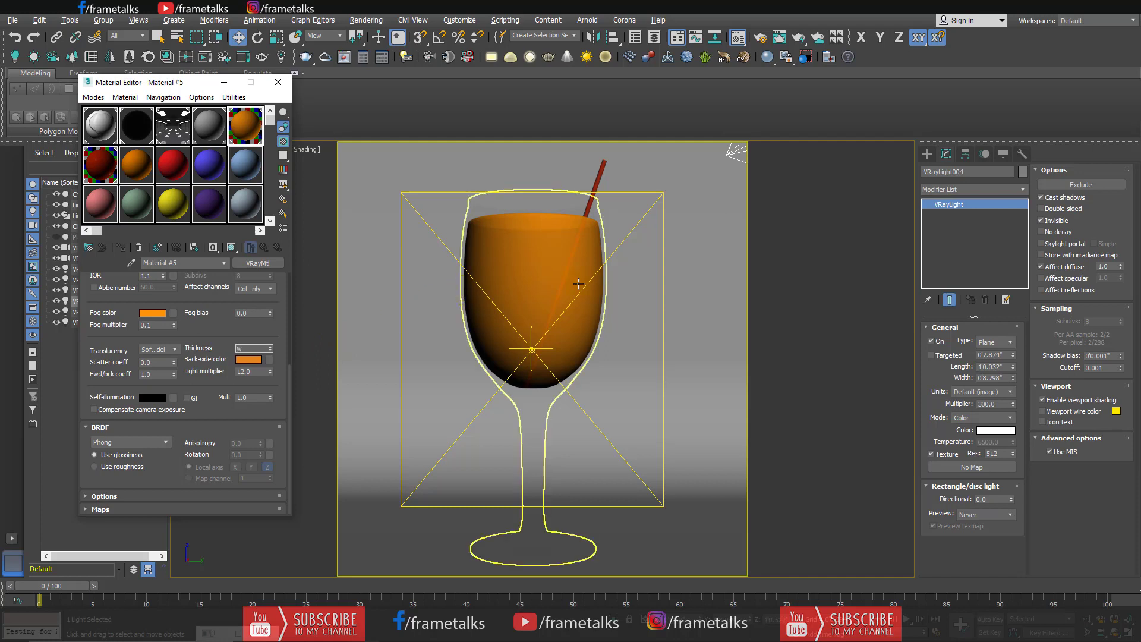
pyautogui.click(598, 280)
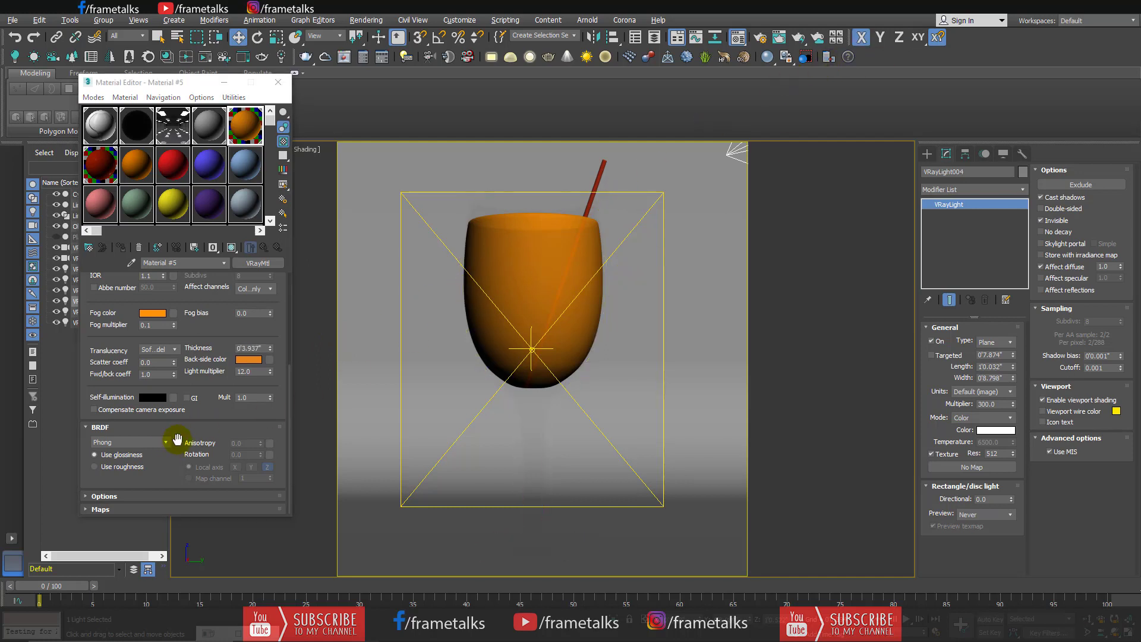
pyautogui.click(121, 442)
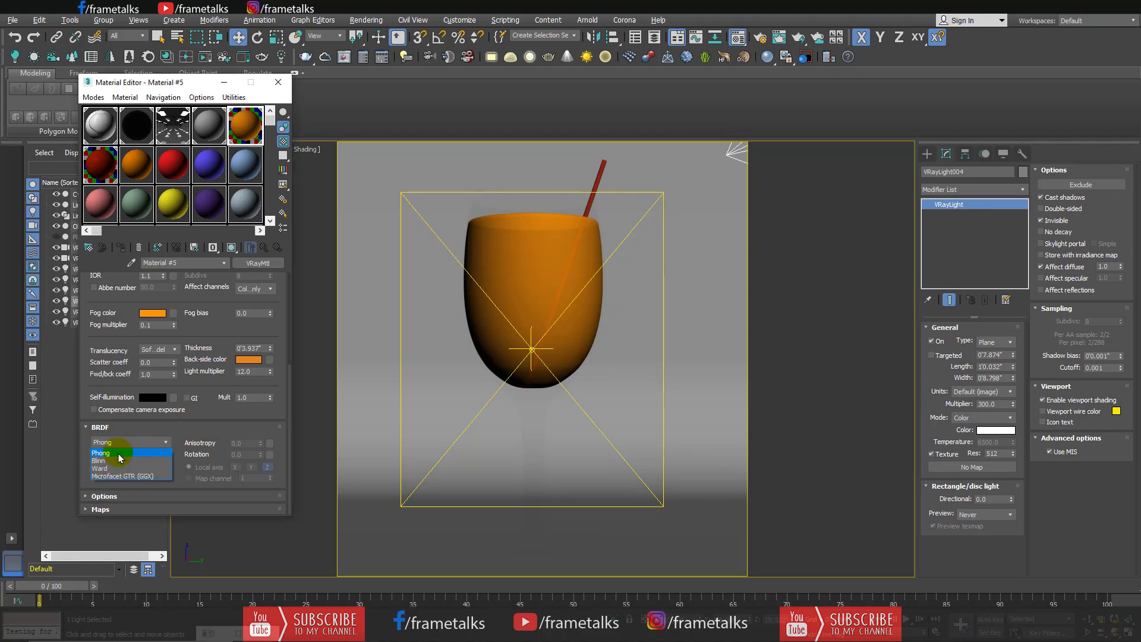
pyautogui.click(120, 454)
# Step: Close the Material Editor and run a quick test render of the camera view
pyautogui.click(277, 82)
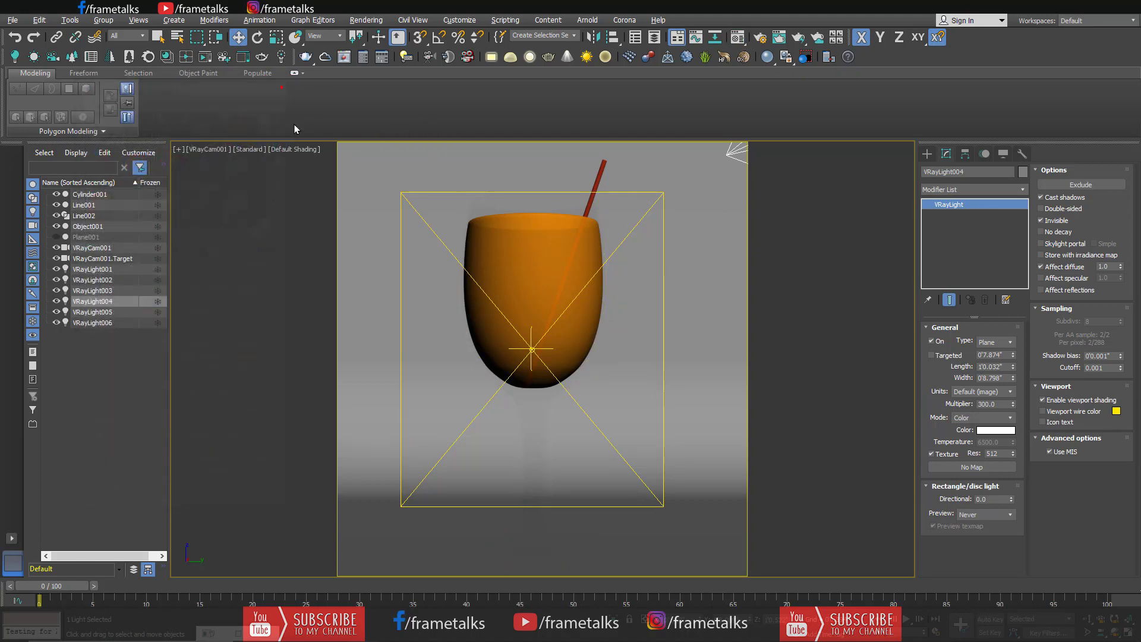
pyautogui.rightClick(294, 123)
pyautogui.click(337, 381)
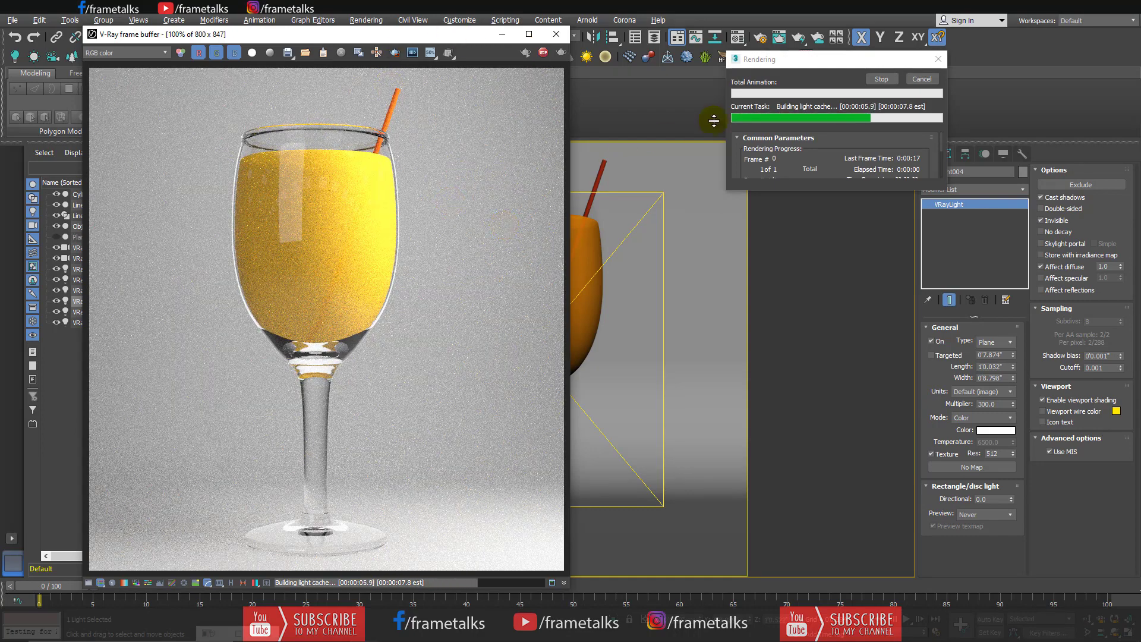
pyautogui.click(469, 225)
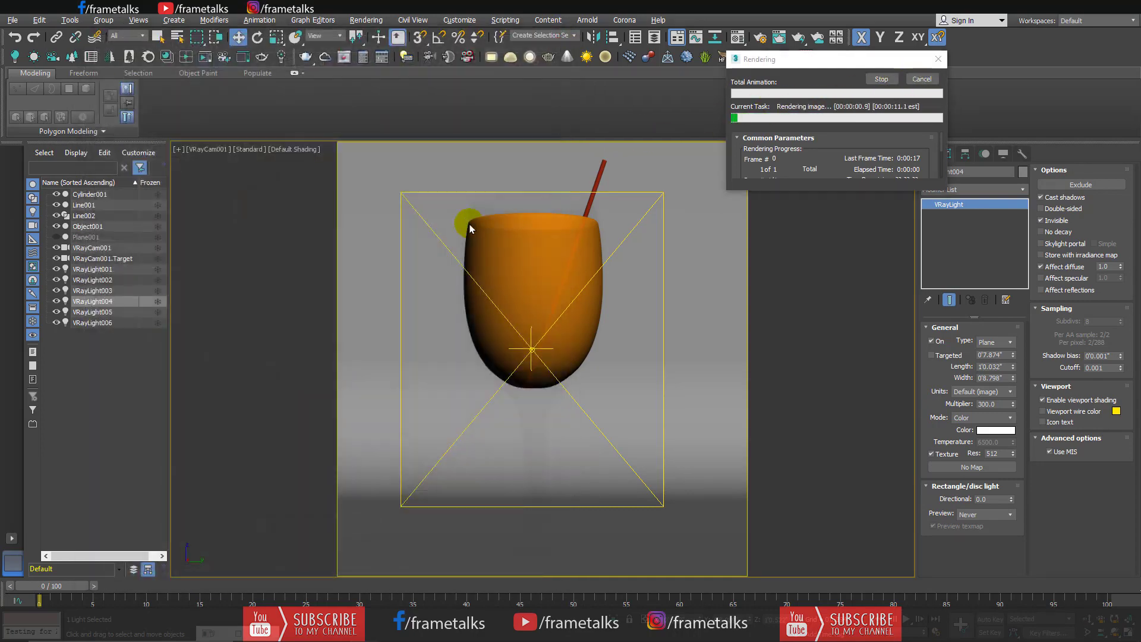
pyautogui.click(922, 79)
pyautogui.hotkey('alt', 'w')
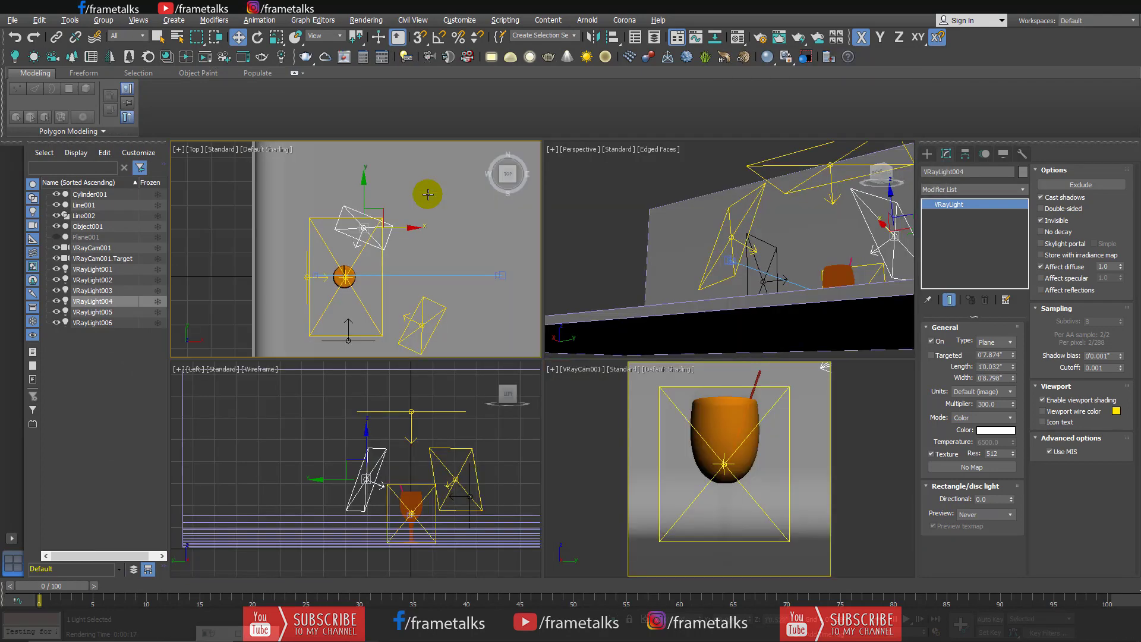
pyautogui.hotkey('alt', 'w')
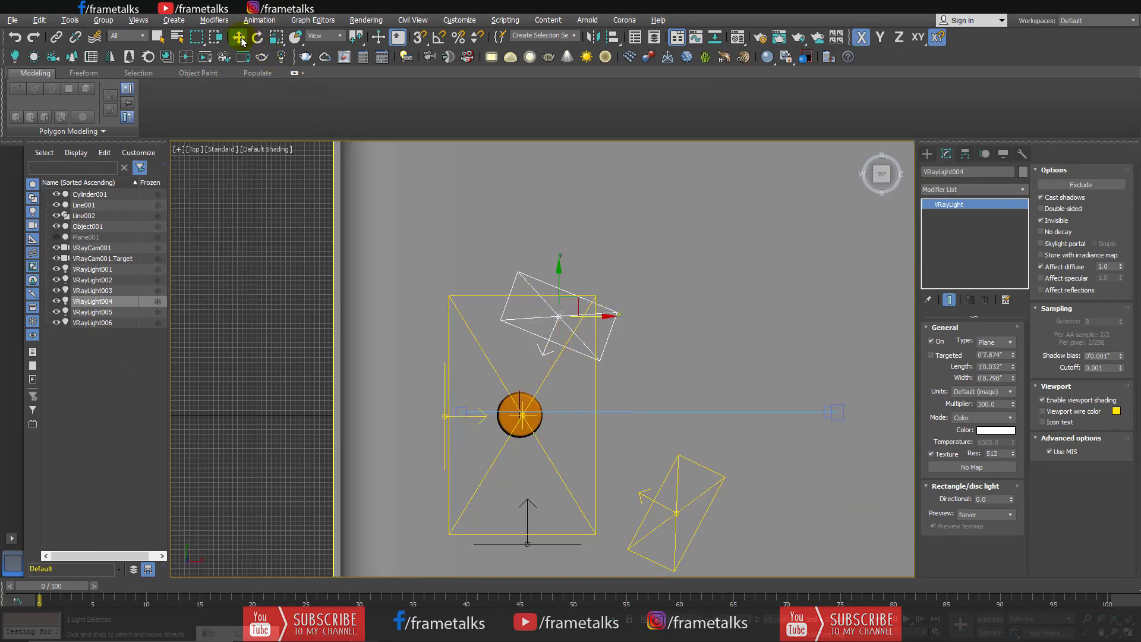
# Step: Tilt VRayLight004 around its Y axis and raise it slightly toward the glass
pyautogui.rightClick(239, 38)
pyautogui.click(257, 37)
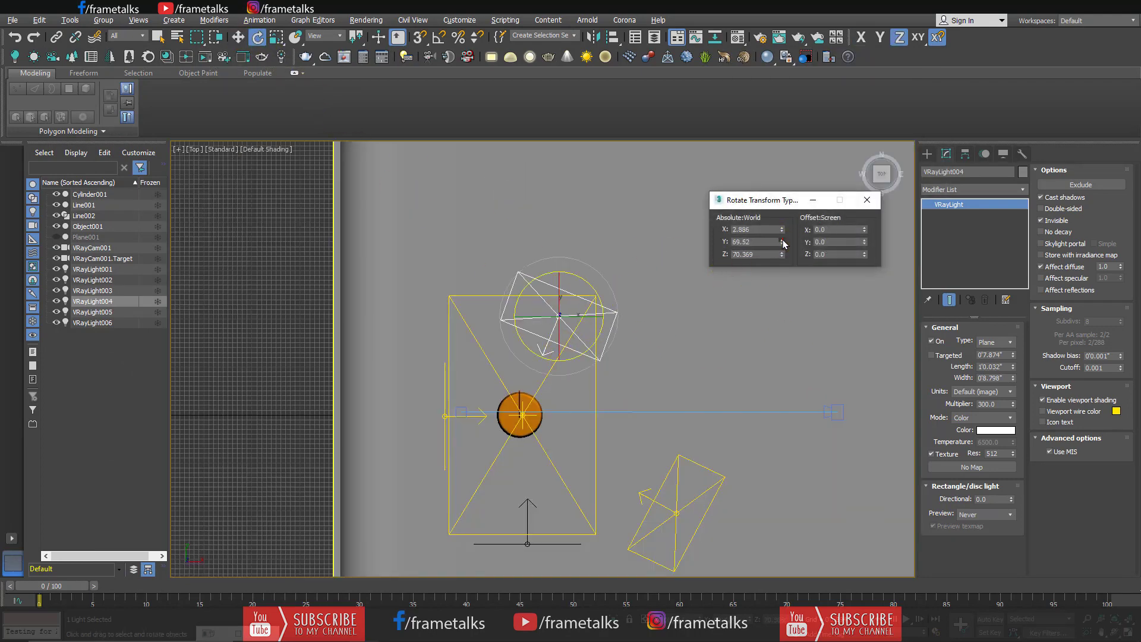
pyautogui.moveTo(783, 243); pyautogui.dragTo(776, 305)
pyautogui.click(812, 199)
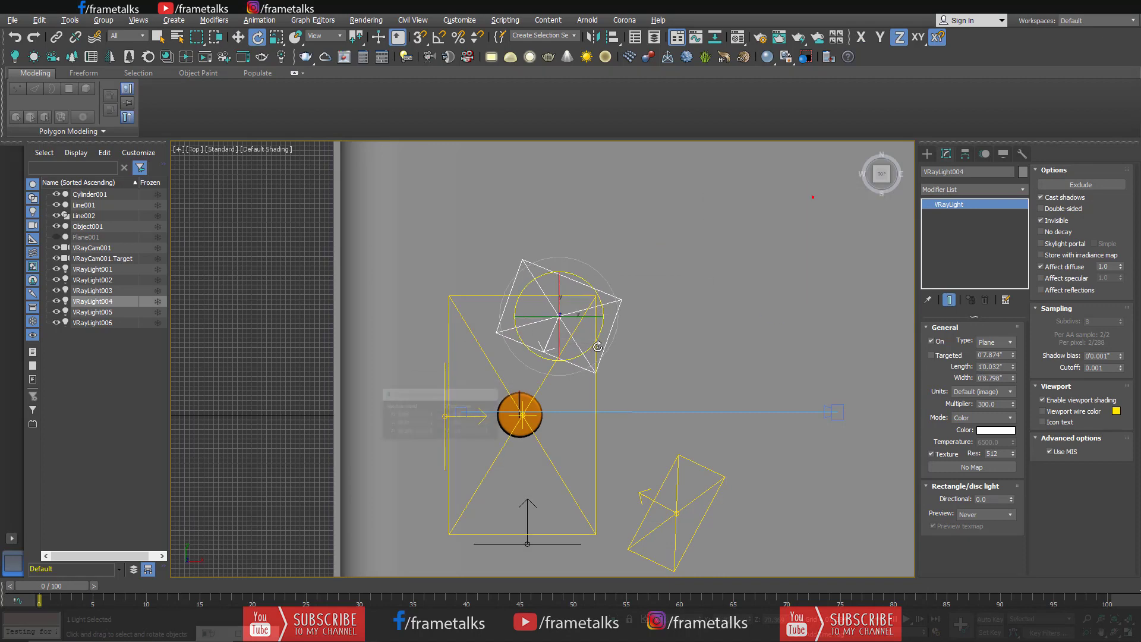
pyautogui.hotkey('alt', 'w')
pyautogui.hotkey('alt', 'w')
pyautogui.press('w')
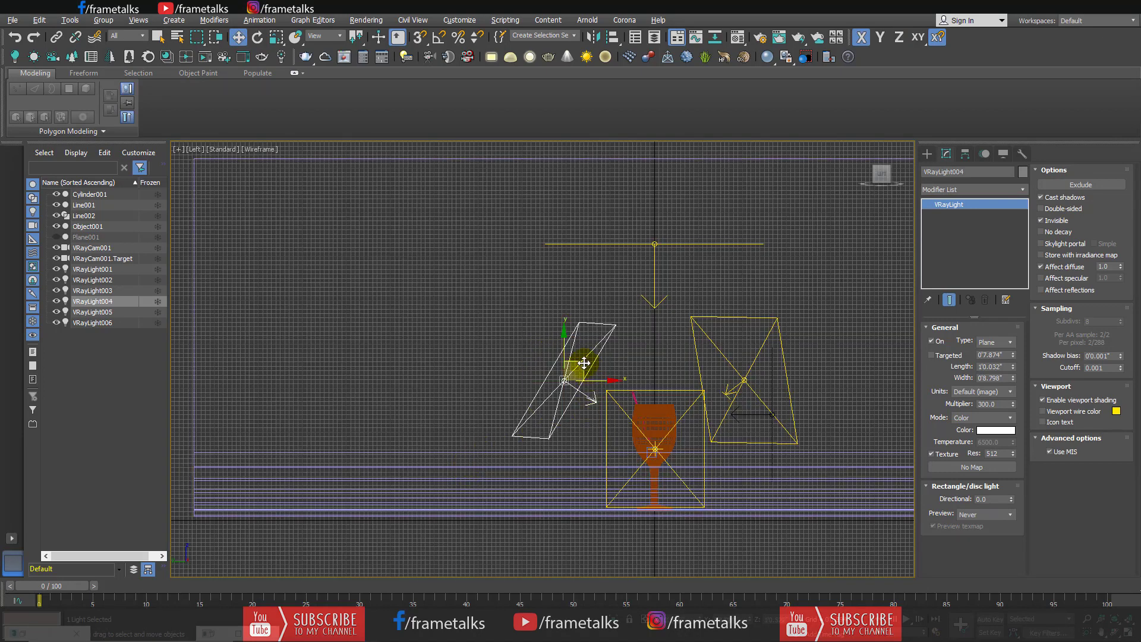
pyautogui.moveTo(585, 362); pyautogui.dragTo(578, 354)
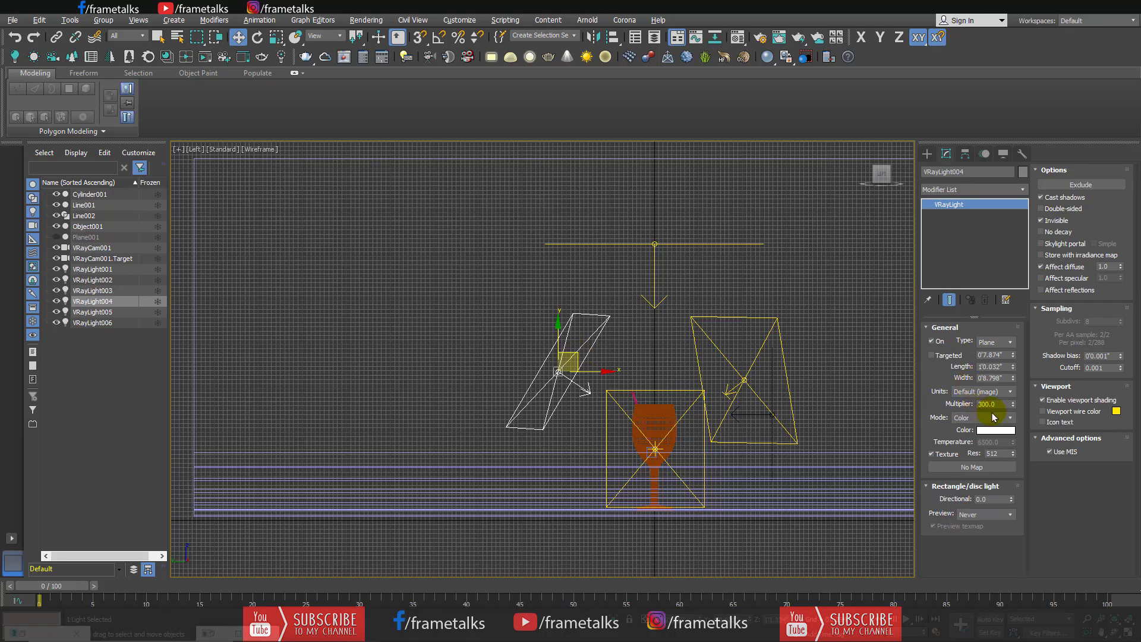
# Step: Lower VRayLight004's multiplier from 300 to 200 and bring up the camera view for rendering
pyautogui.write('20')
pyautogui.press('Return')
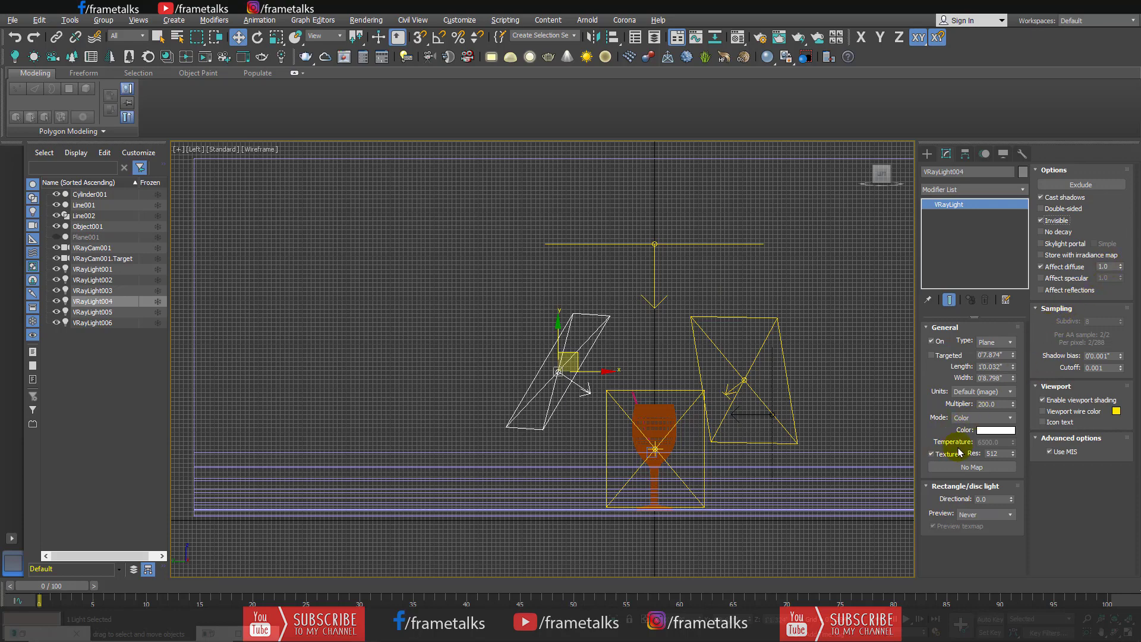
pyautogui.hotkey('alt', 'w')
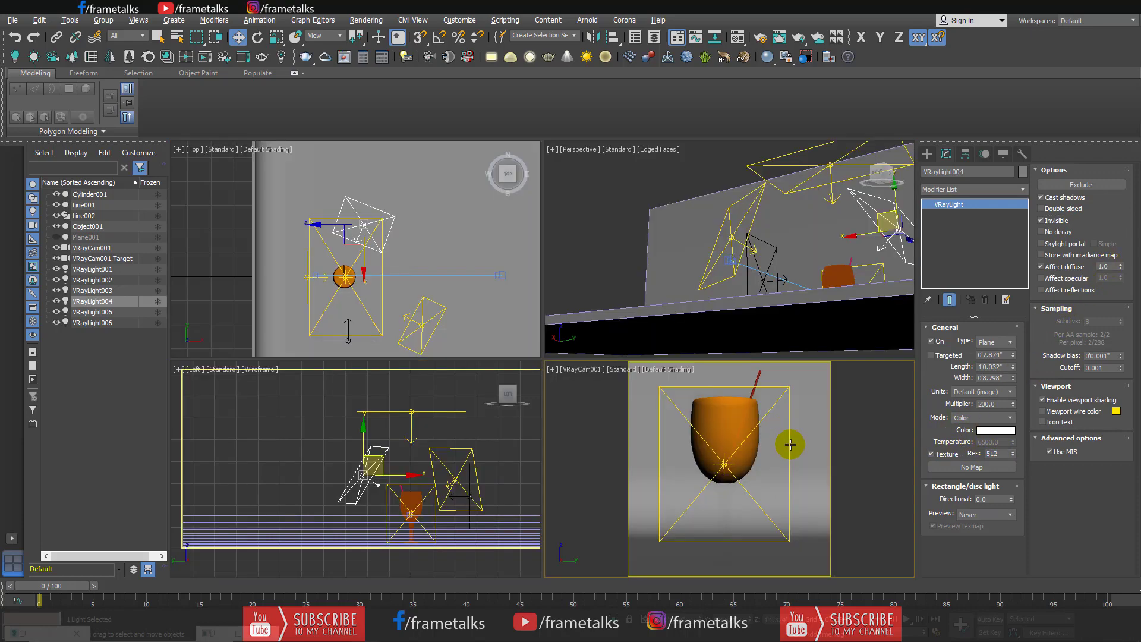
pyautogui.rightClick(787, 440)
pyautogui.hotkey('alt', 'w')
# Step: Render the camera view, then check the right-hand glass and middle orange half in the viewports
pyautogui.hotkey('shift', 'q')
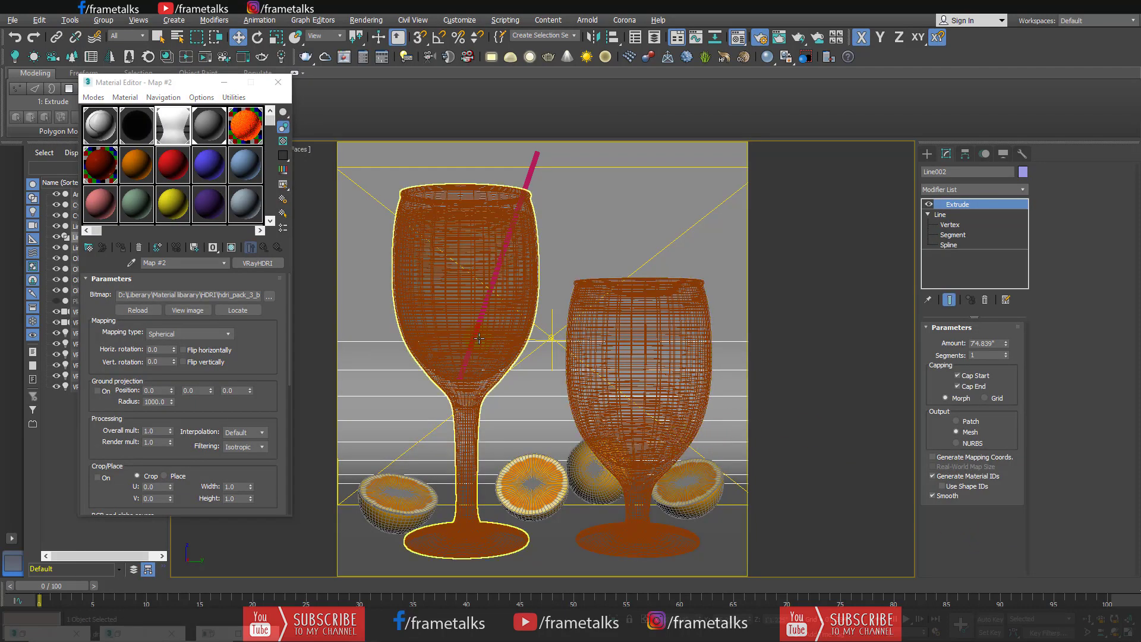
pyautogui.click(662, 349)
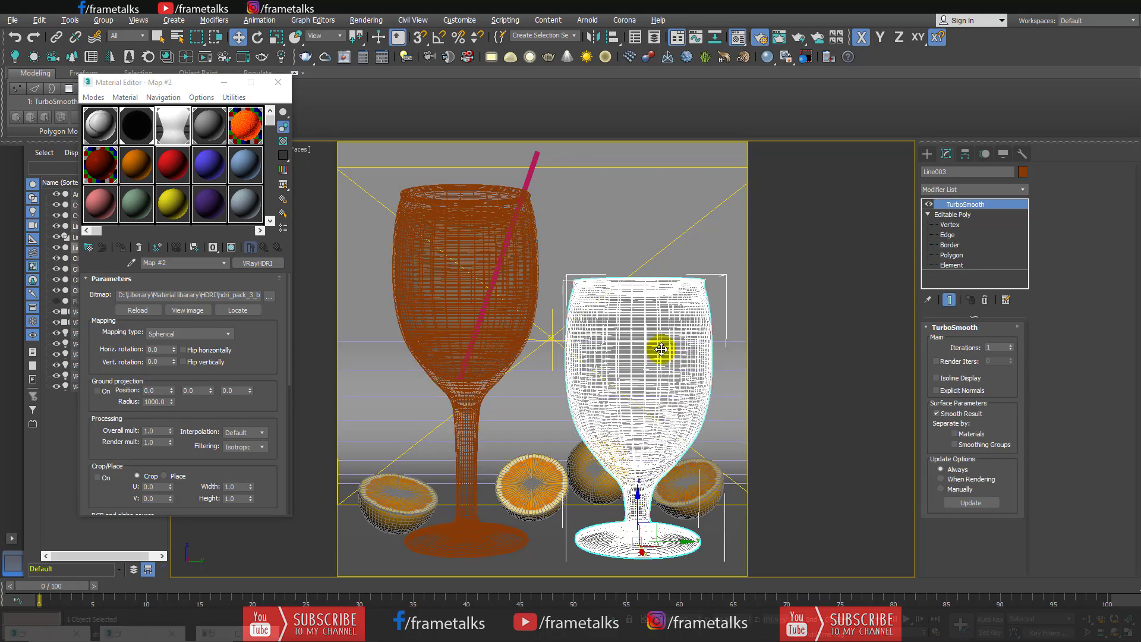
pyautogui.press('F3')
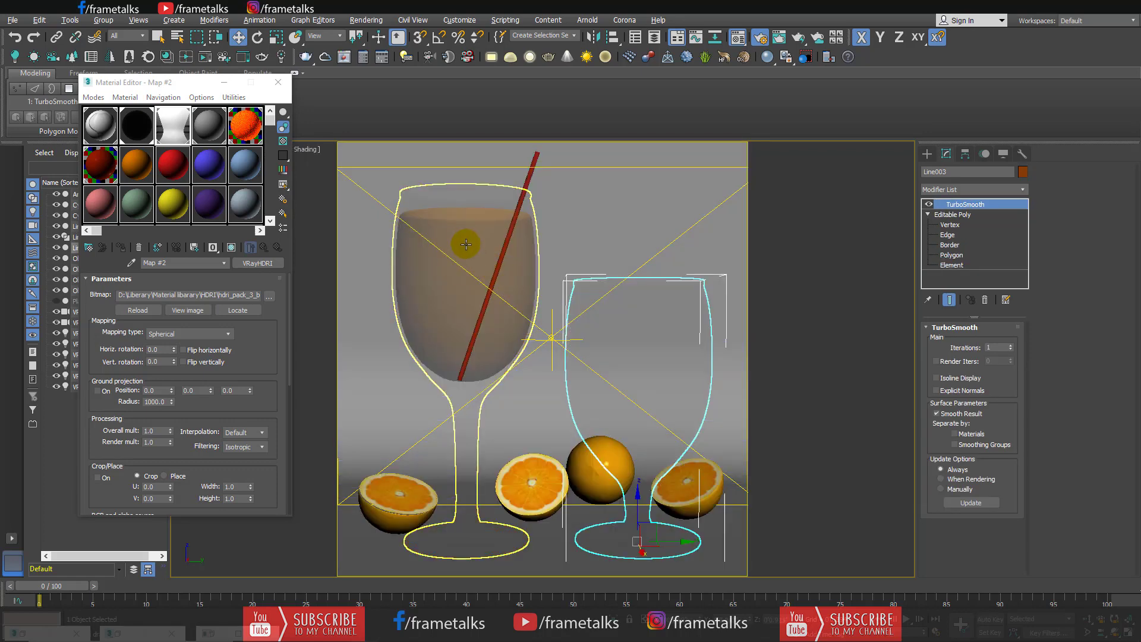
pyautogui.press('F3')
pyautogui.click(538, 484)
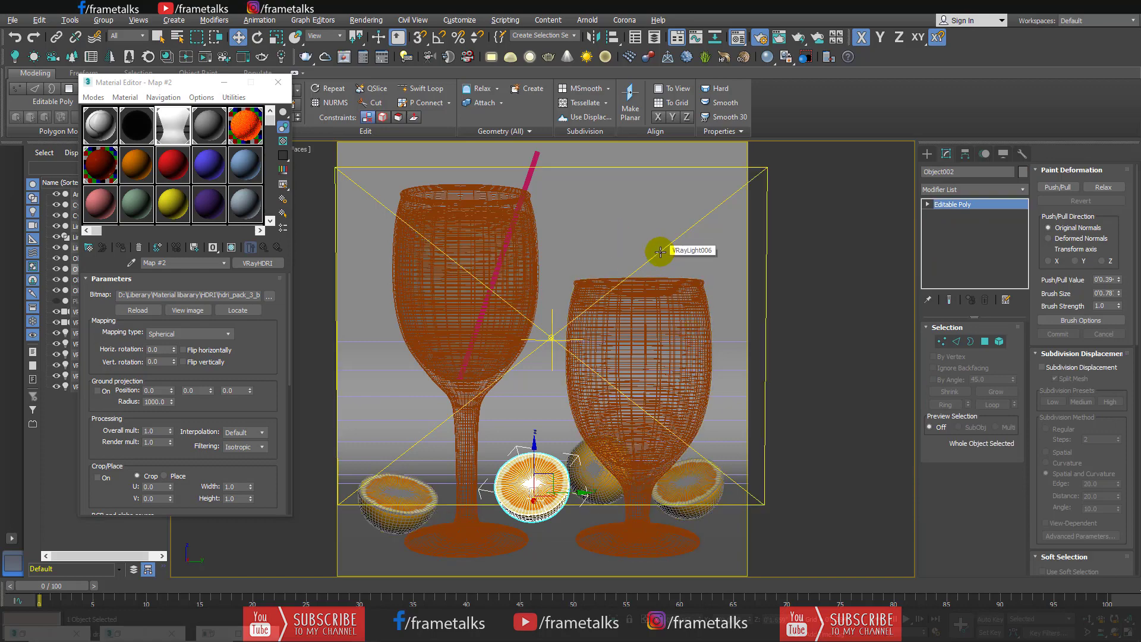
pyautogui.click(537, 248)
pyautogui.press('t')
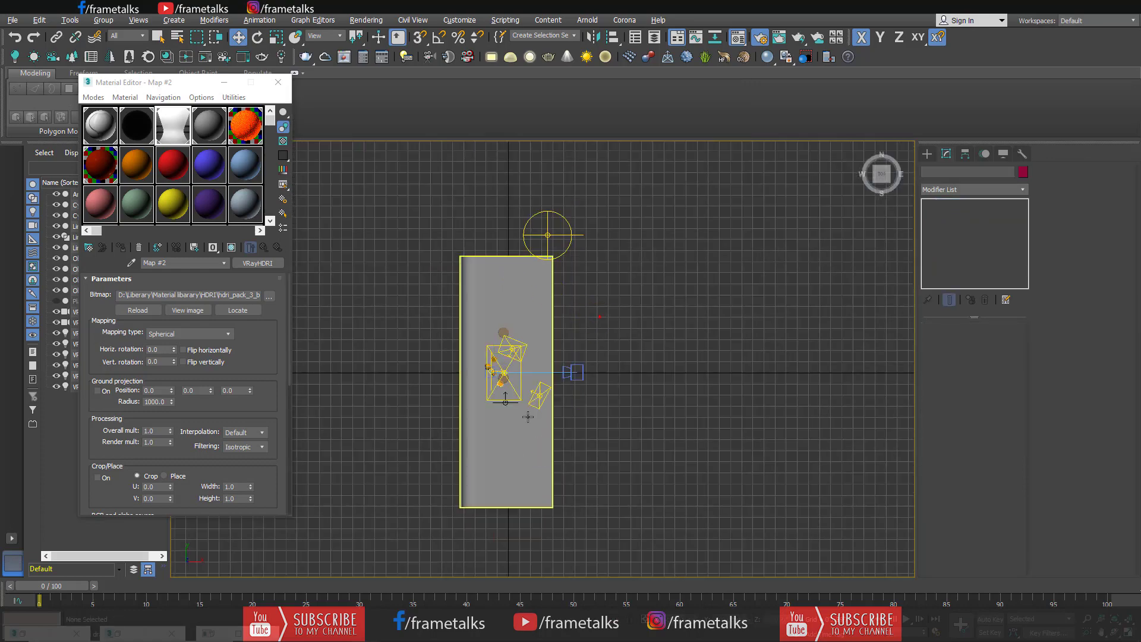
pyautogui.scroll(5, 527, 417)
# Step: Browse the studio HDR images and load studio032 as the VRayHDRI environment image
pyautogui.press('c')
pyautogui.click(270, 296)
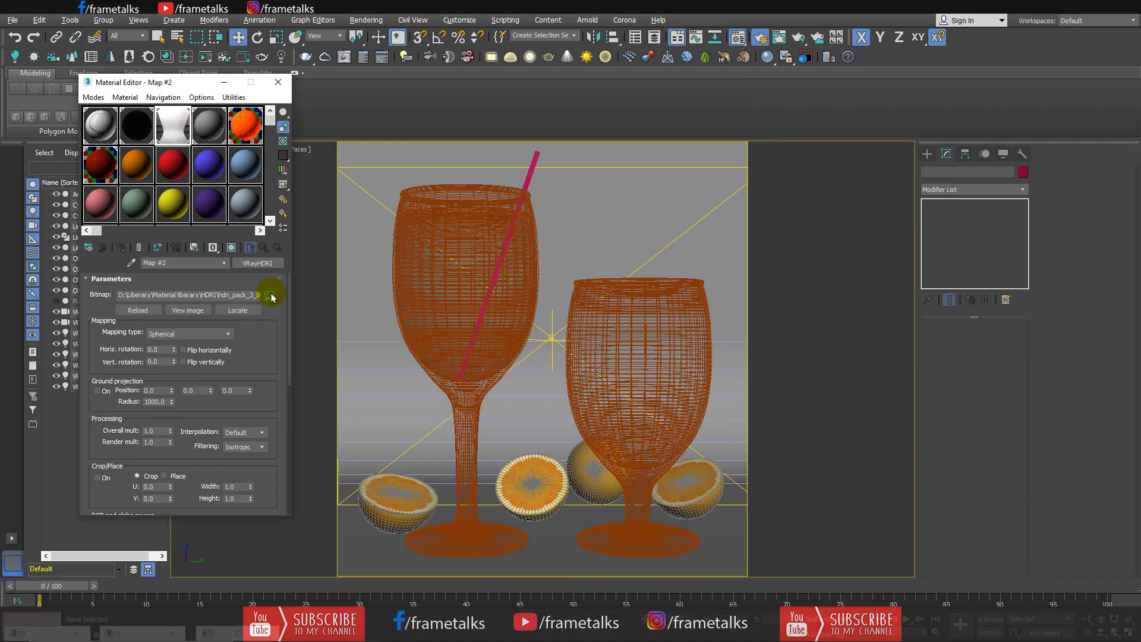
pyautogui.click(360, 283)
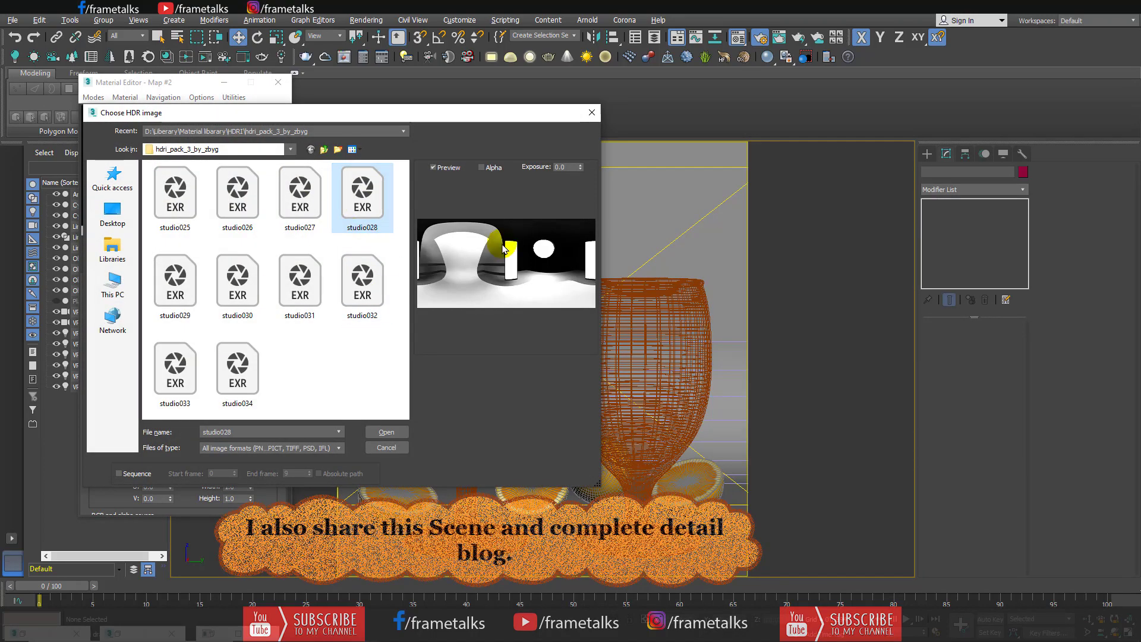
pyautogui.click(300, 196)
pyautogui.click(359, 196)
pyautogui.click(237, 195)
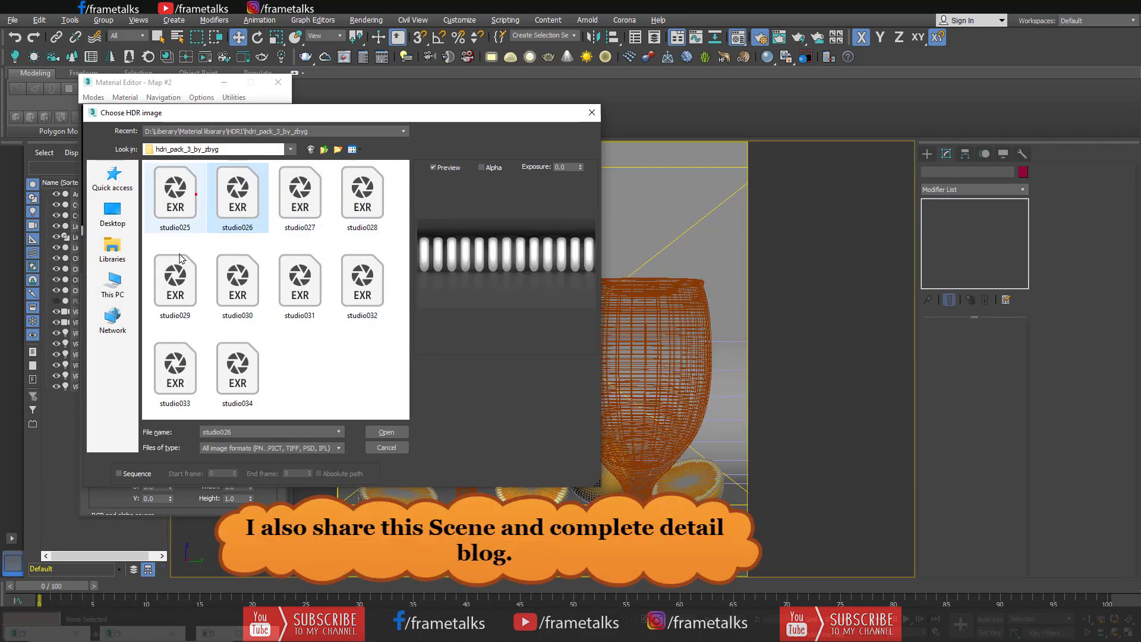
pyautogui.click(238, 280)
pyautogui.click(361, 285)
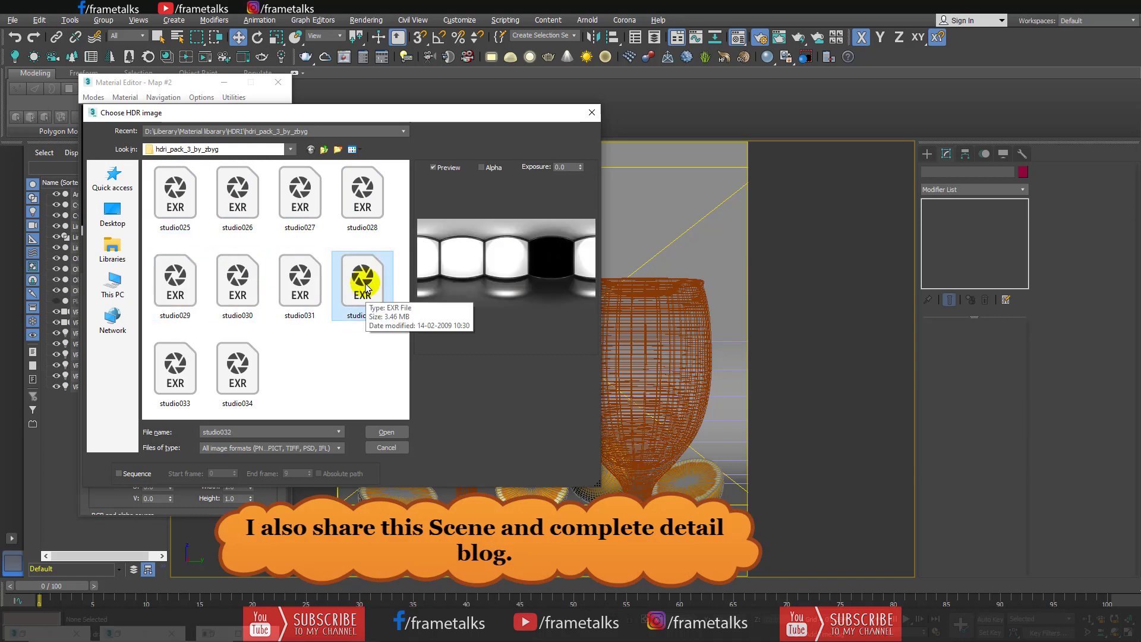
pyautogui.doubleClick(361, 293)
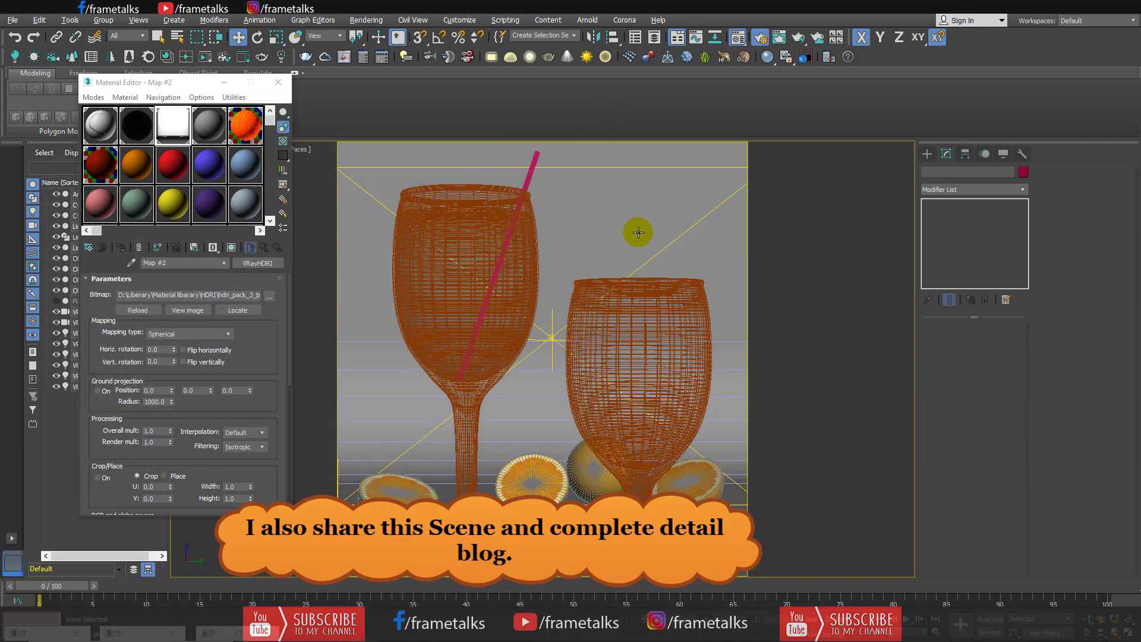
pyautogui.click(680, 236)
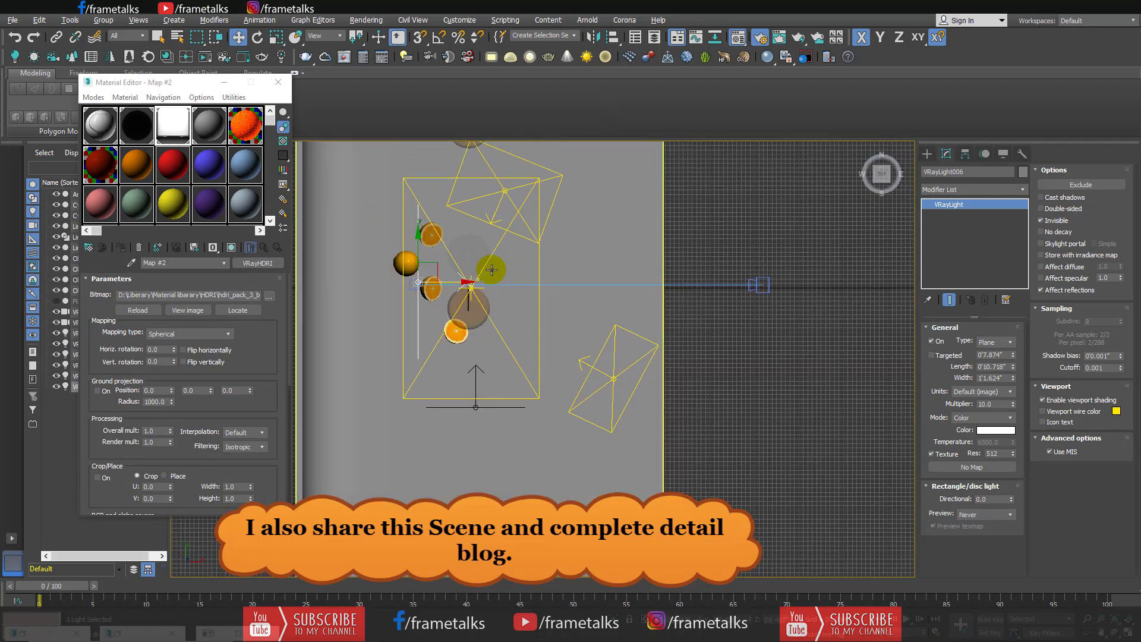
# Step: Start the final V-Ray render of the camera view from the viewport's right-click menu
pyautogui.rightClick(724, 383)
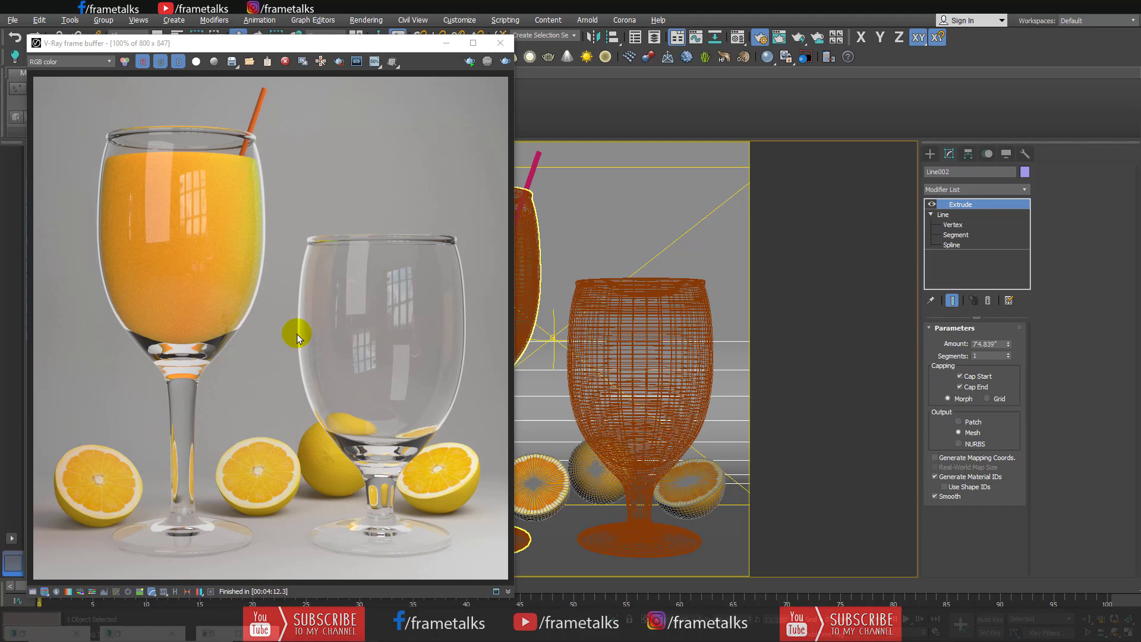
pyautogui.scroll(1, 298, 334)
pyautogui.moveTo(219, 317); pyautogui.dragTo(336, 441, button='middle')
pyautogui.scroll(-1, 358, 379)
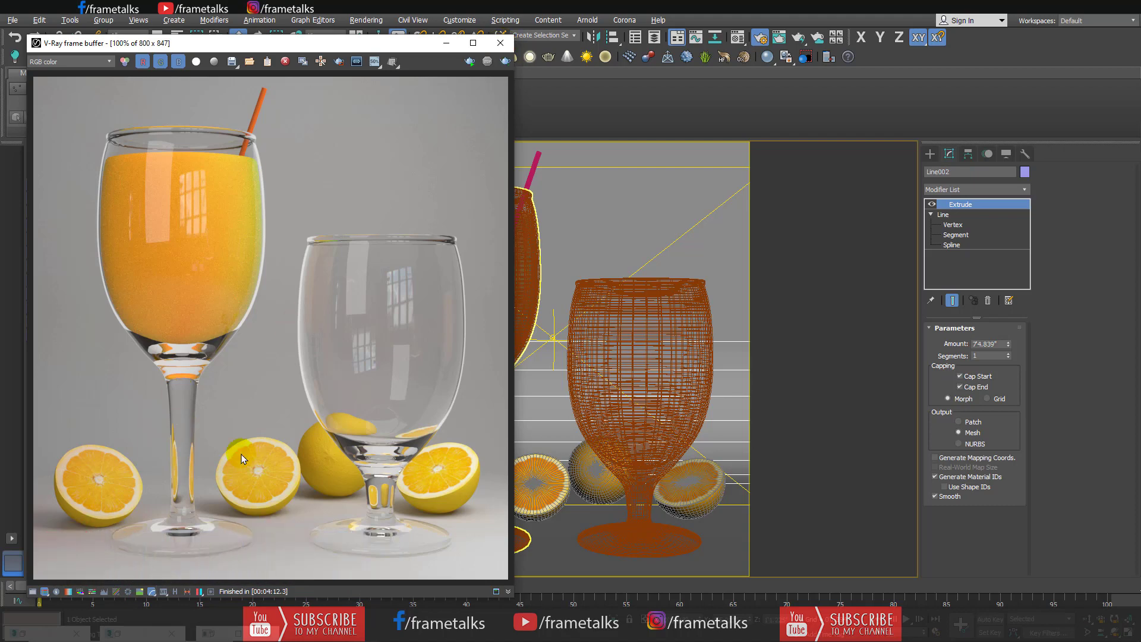
pyautogui.scroll(1, 411, 484)
pyautogui.moveTo(69, 441); pyautogui.dragTo(247, 411, button='middle')
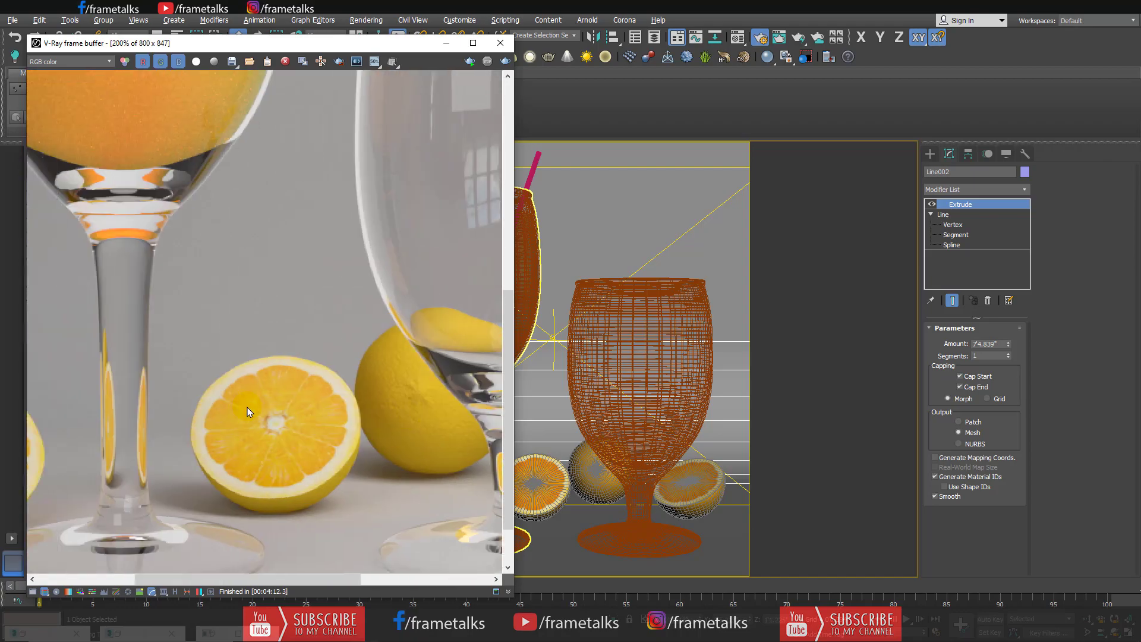
pyautogui.scroll(-1, 269, 394)
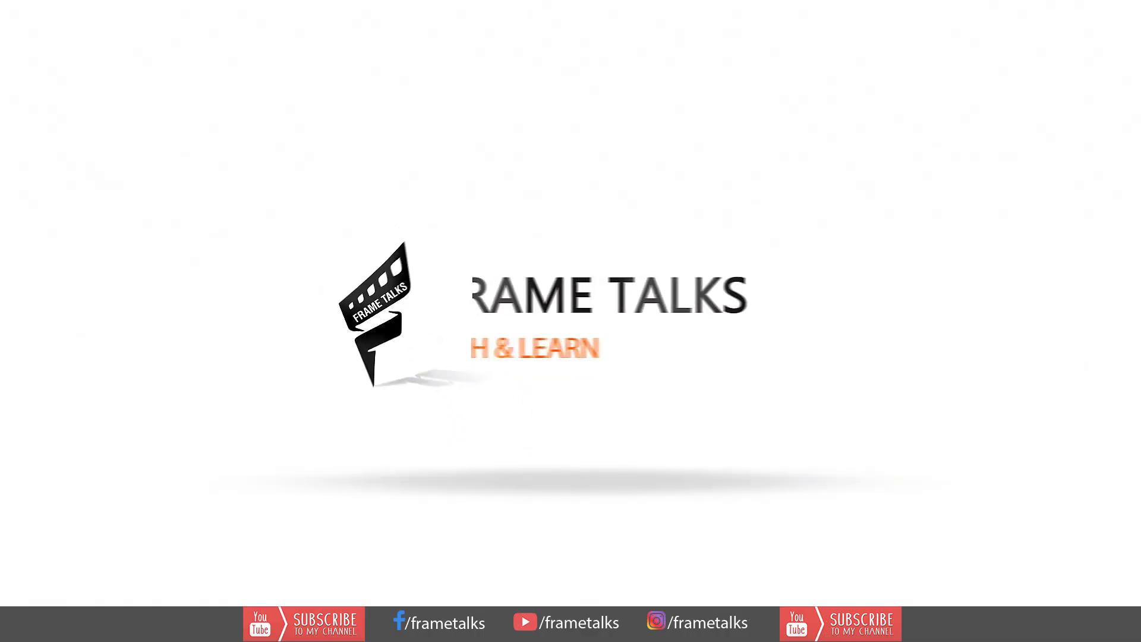